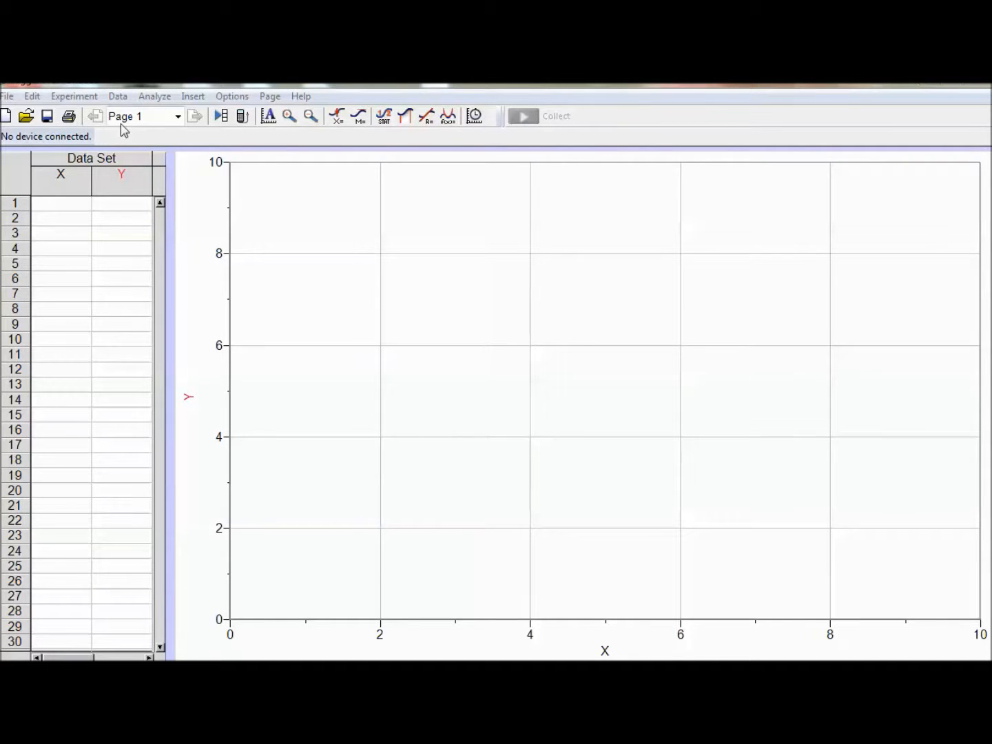
Step: Insert the movie CIMG18 from the 2012 Physics folder on SkyDrive into the page
click(193, 97)
click(151, 250)
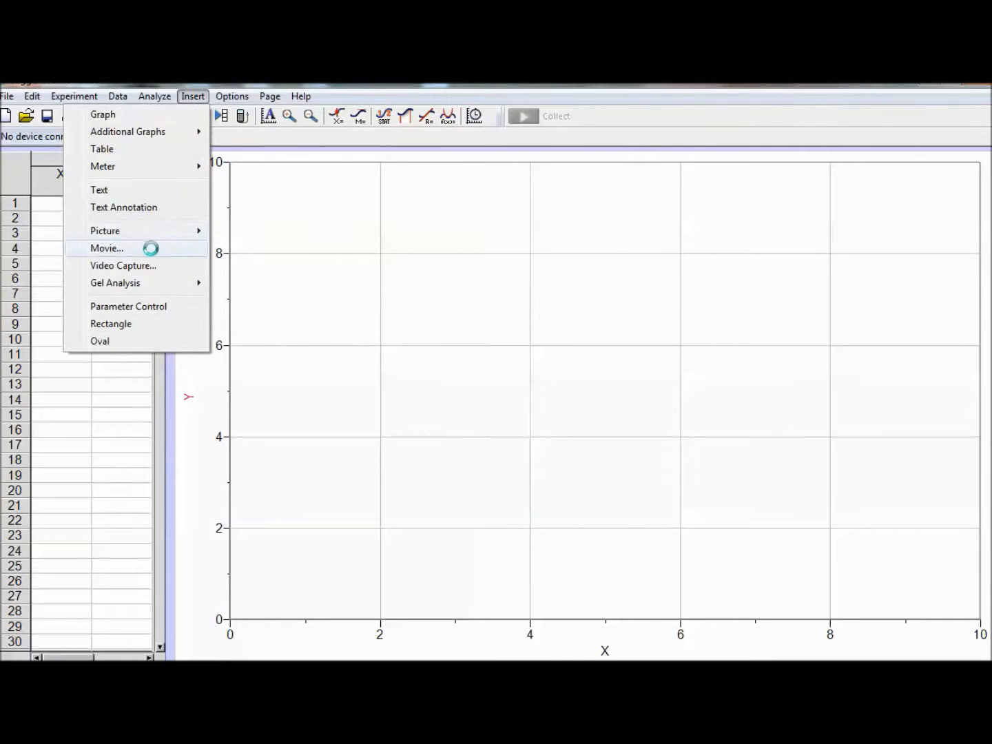
click(56, 239)
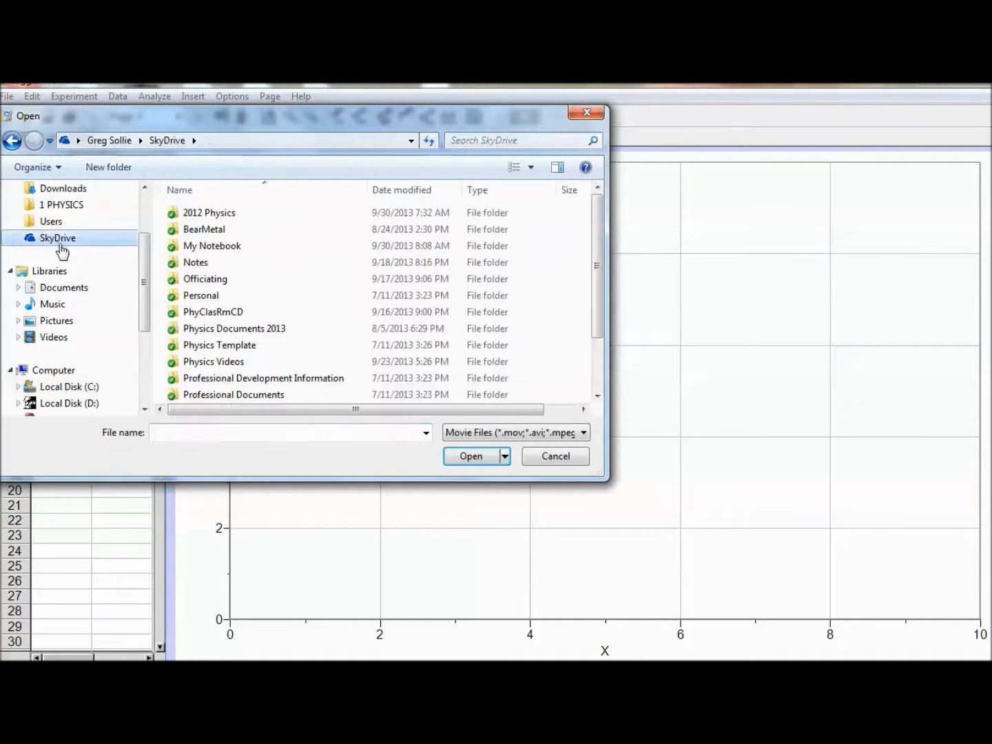
double_click(200, 220)
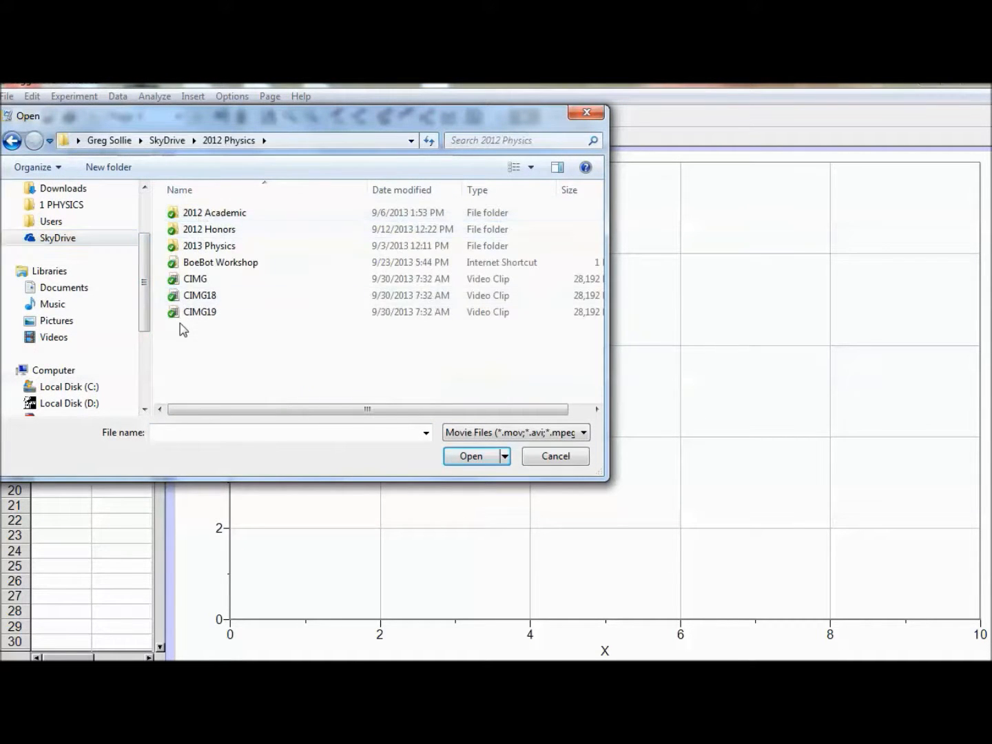
click(214, 298)
double_click(213, 297)
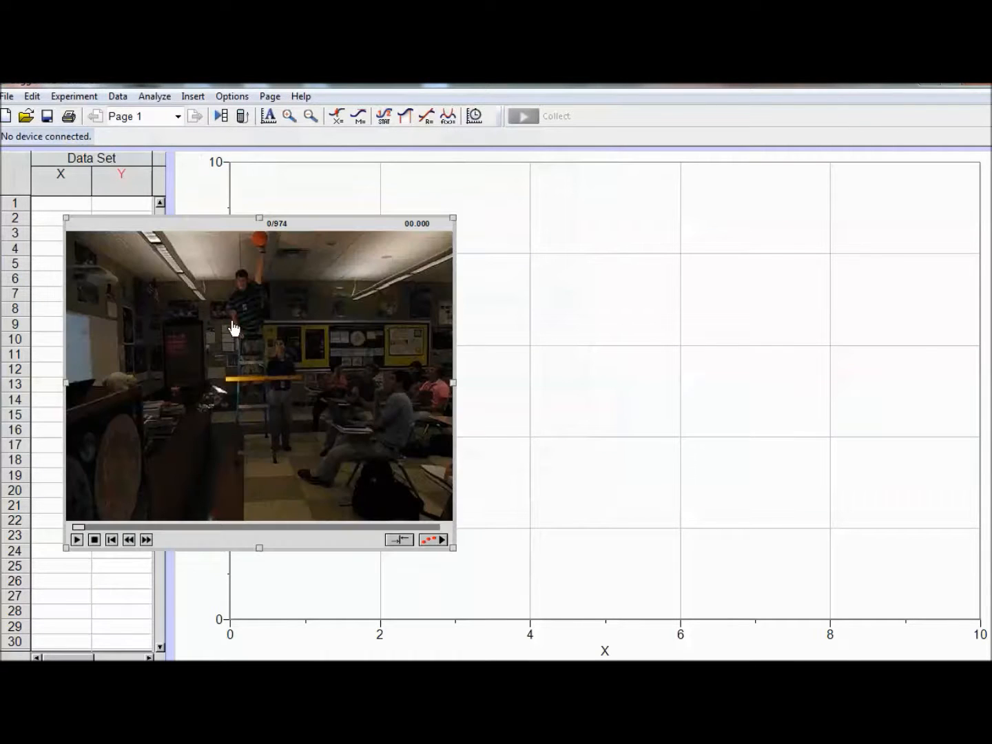
Step: Reposition and enlarge the movie to cover most of the page, and advance it to frame 409 at the ball's release
drag(325, 321, 292, 262)
drag(419, 487, 660, 661)
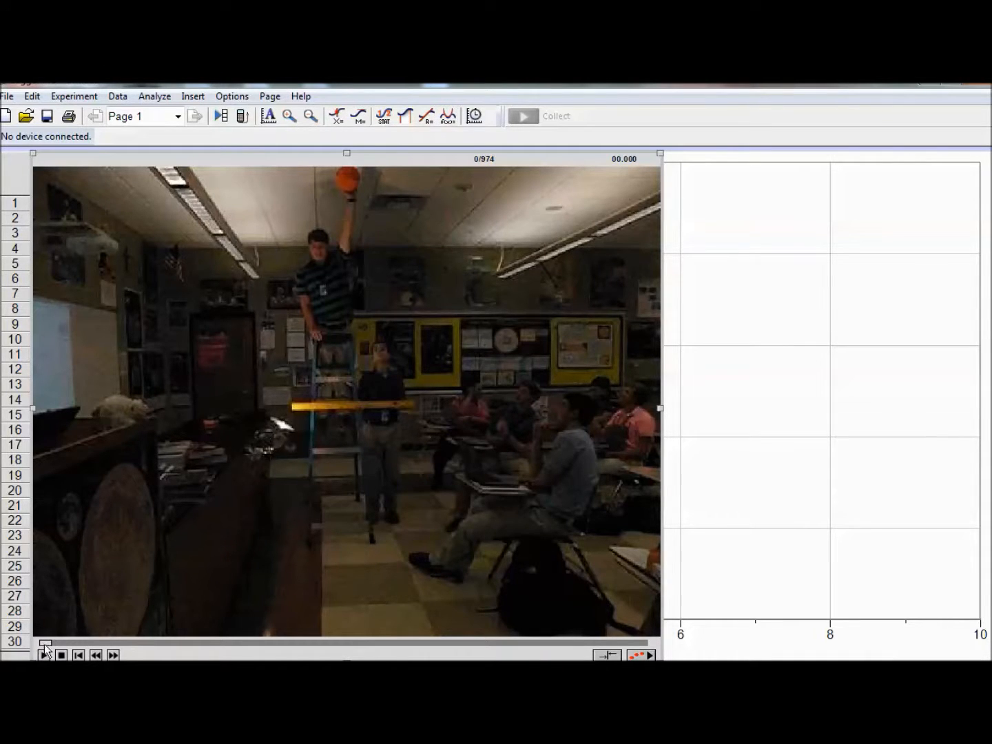
drag(44, 645, 177, 647)
drag(266, 644, 297, 648)
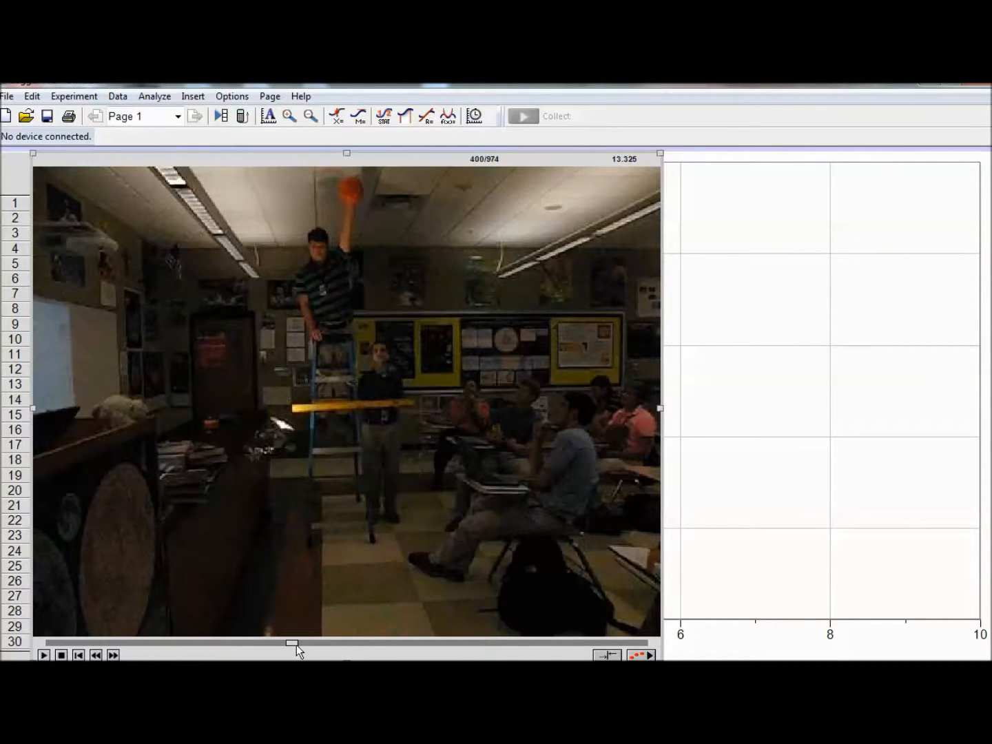
drag(297, 648, 301, 648)
Step: In the movie options, override the frame rate to 210 fps, let the first VA point define time zero, and advance 5 frames per point
right_click(337, 504)
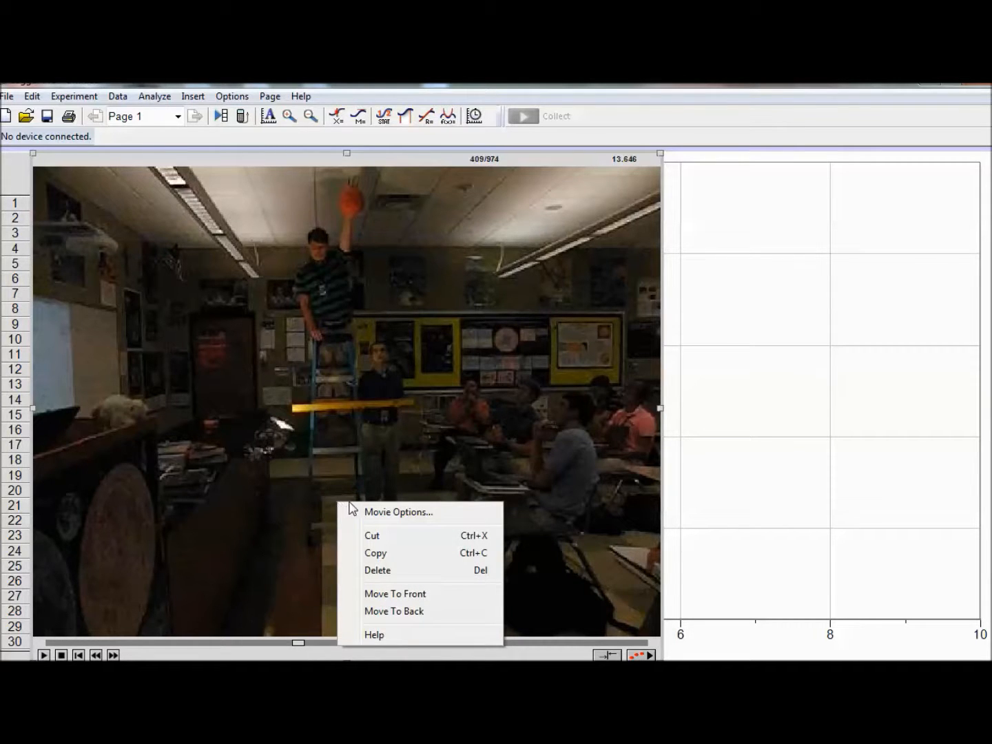
click(390, 514)
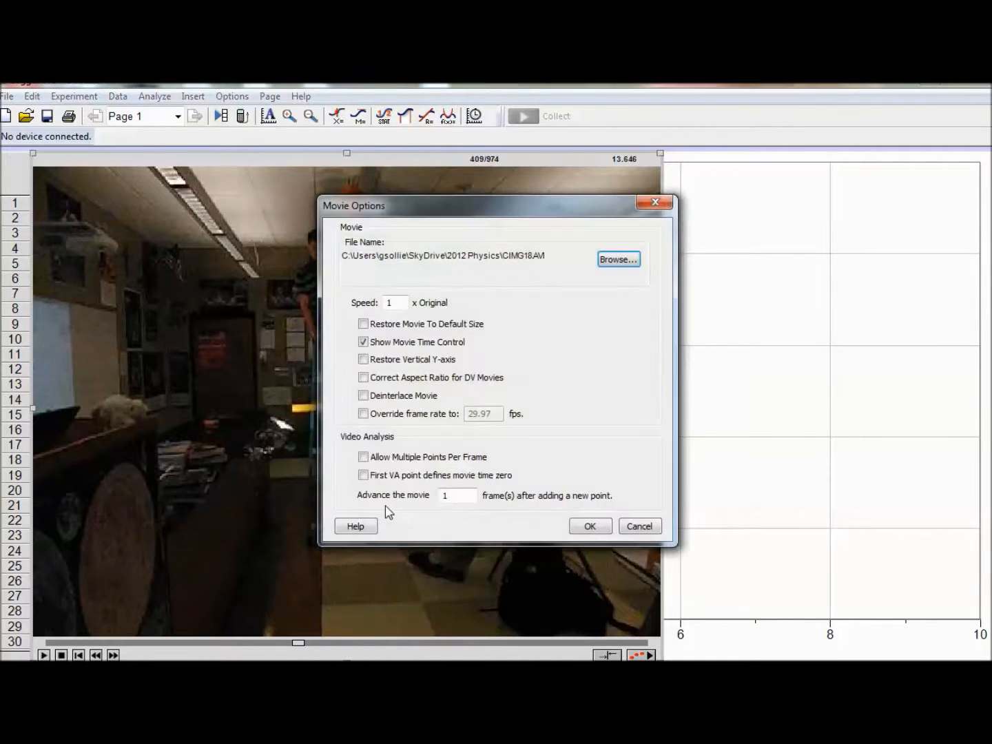
click(362, 413)
click(468, 413)
drag(497, 411, 403, 412)
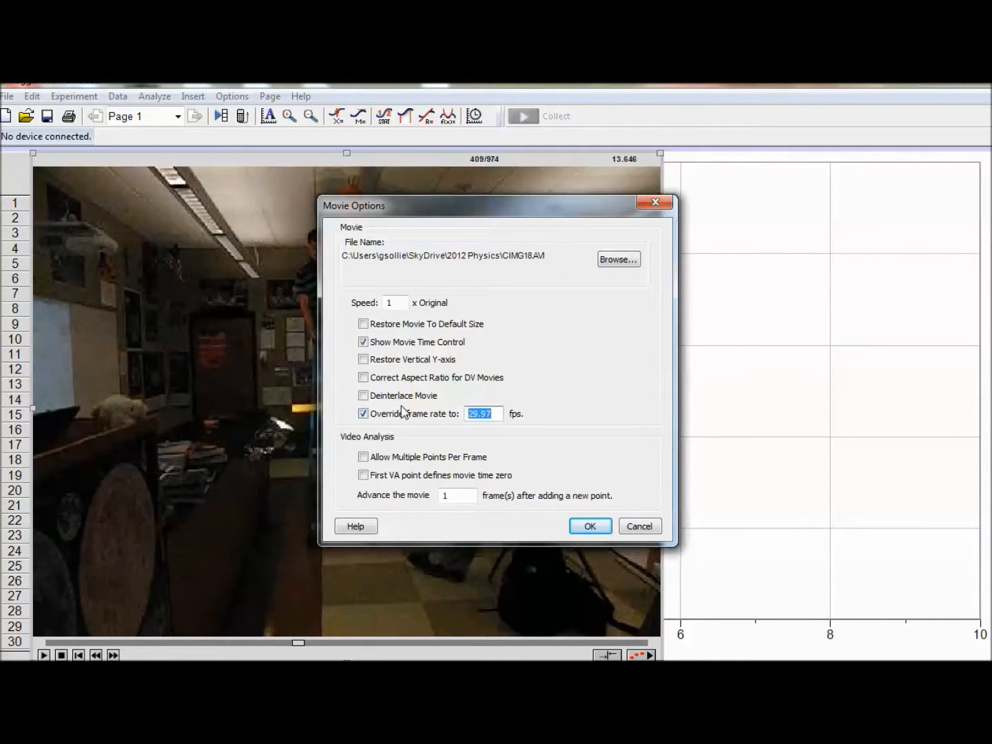
text(210)
click(363, 475)
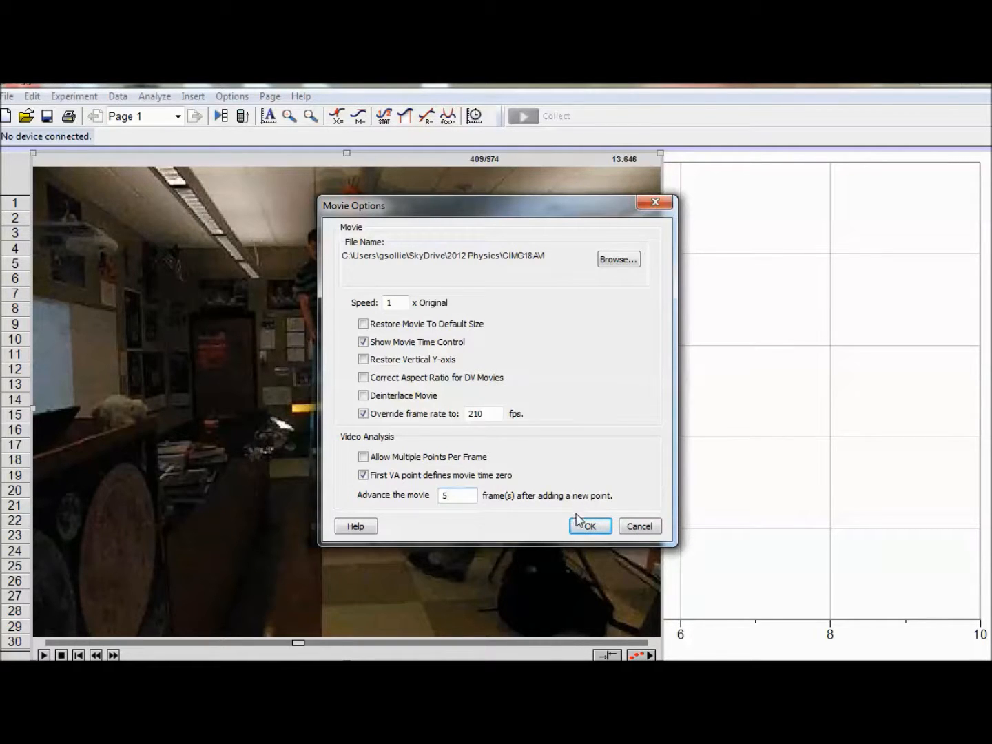
click(591, 526)
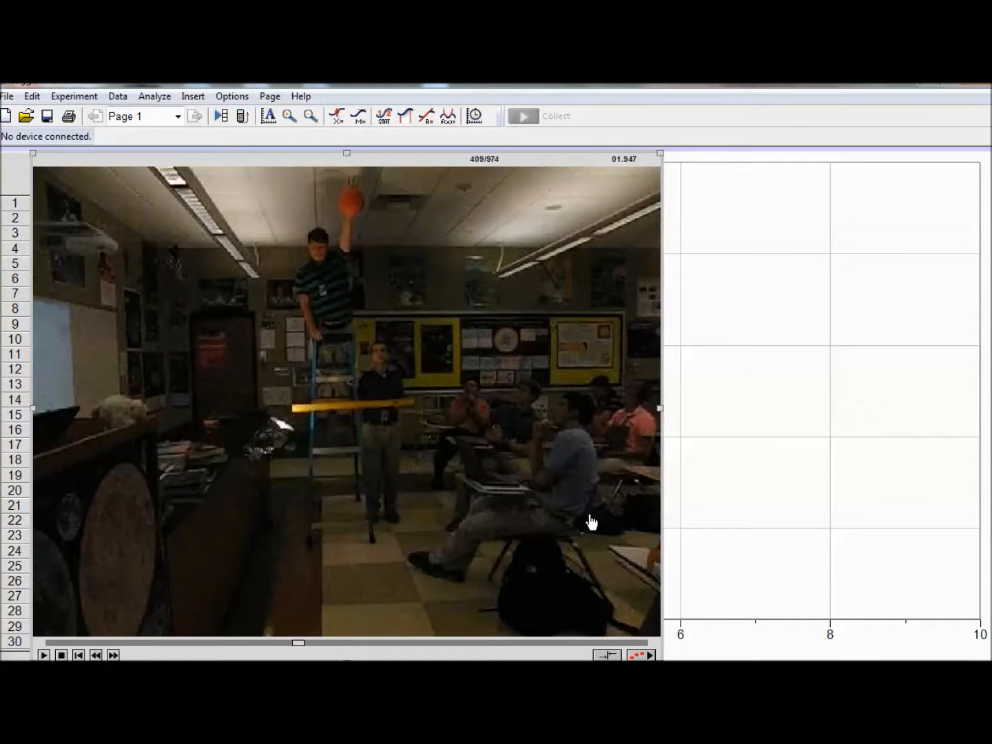
Step: Enable video analysis and set the movie scale to 1 m along the full length of the yellow stick
click(638, 656)
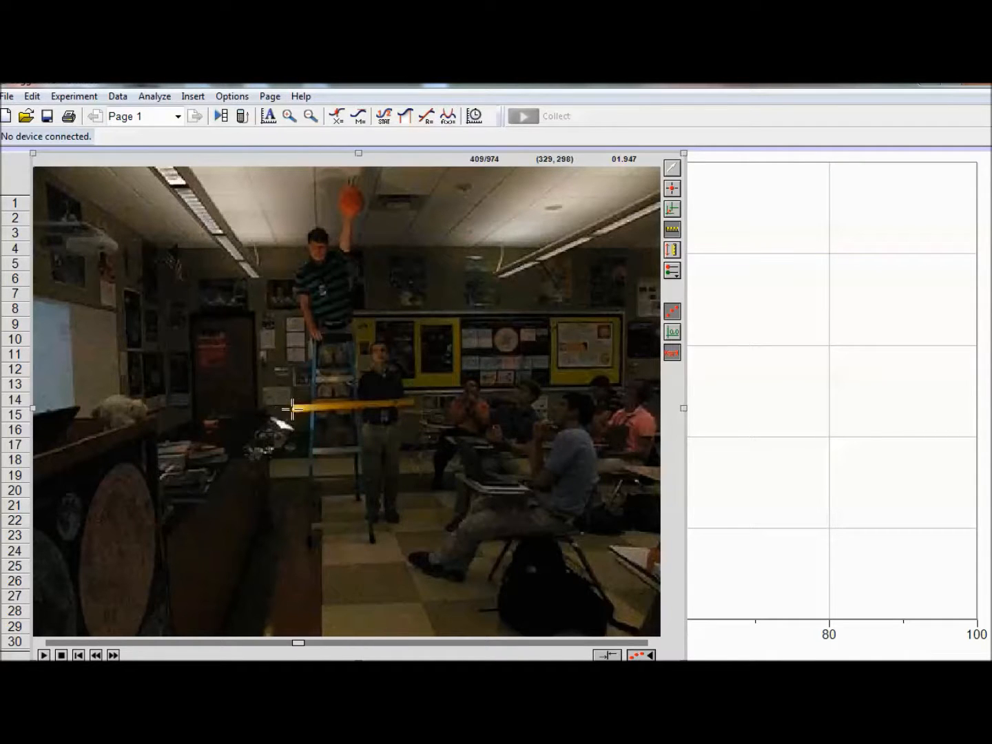
drag(293, 409, 413, 400)
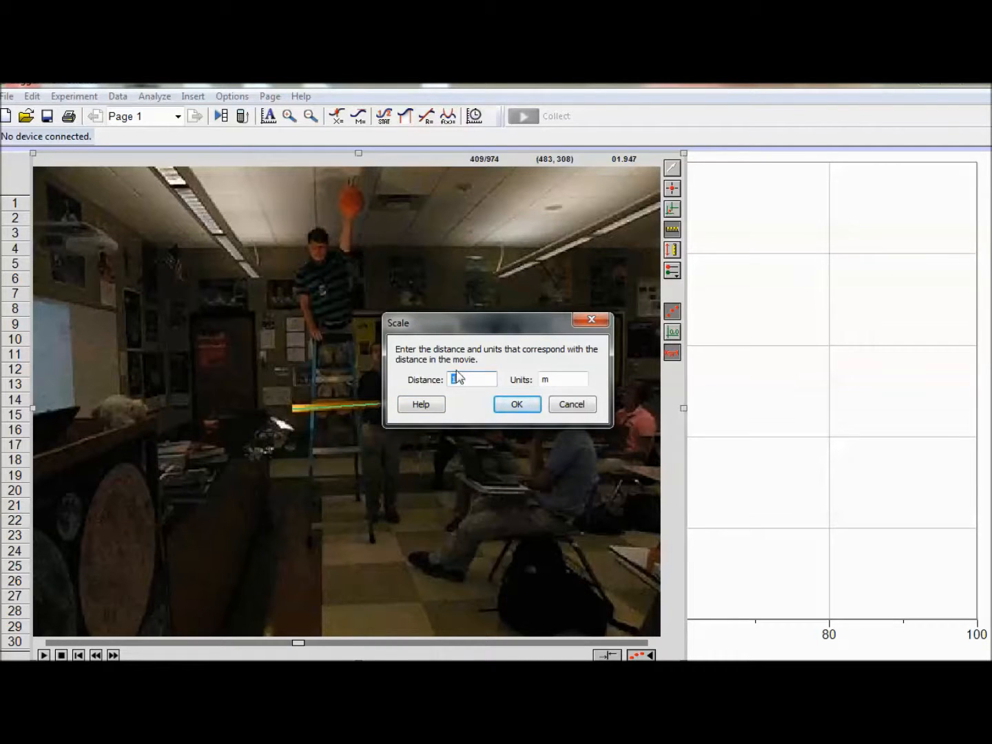
click(519, 412)
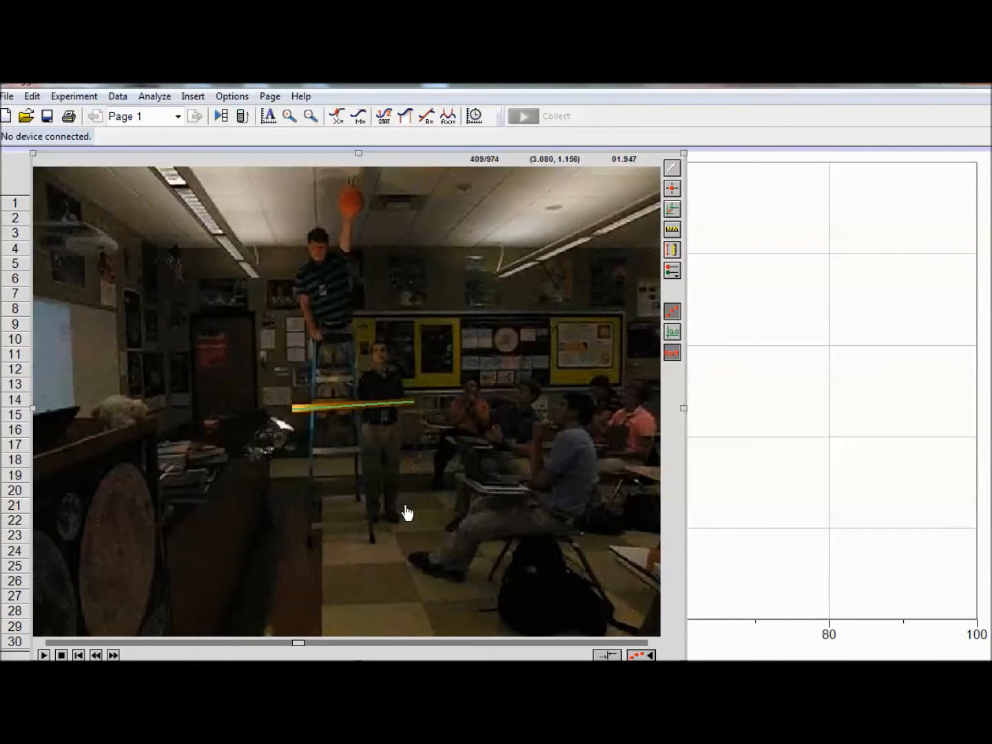
Step: Mark the falling ball's centre with Add Point in each successive frame, from its release until just above the floor
click(673, 191)
click(350, 202)
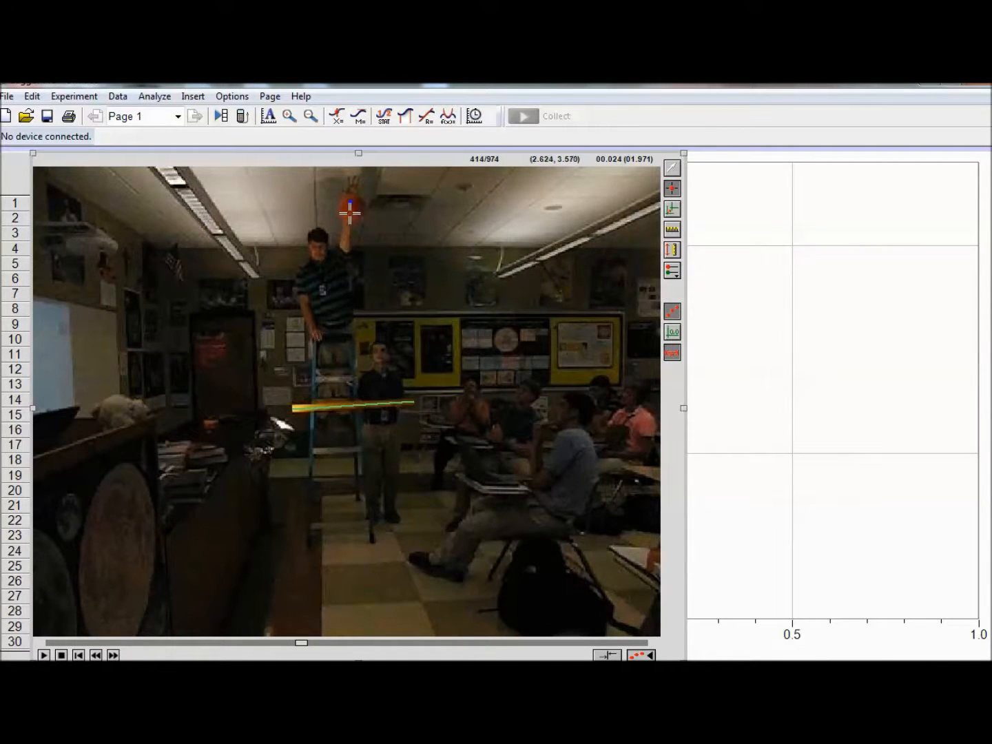
click(351, 204)
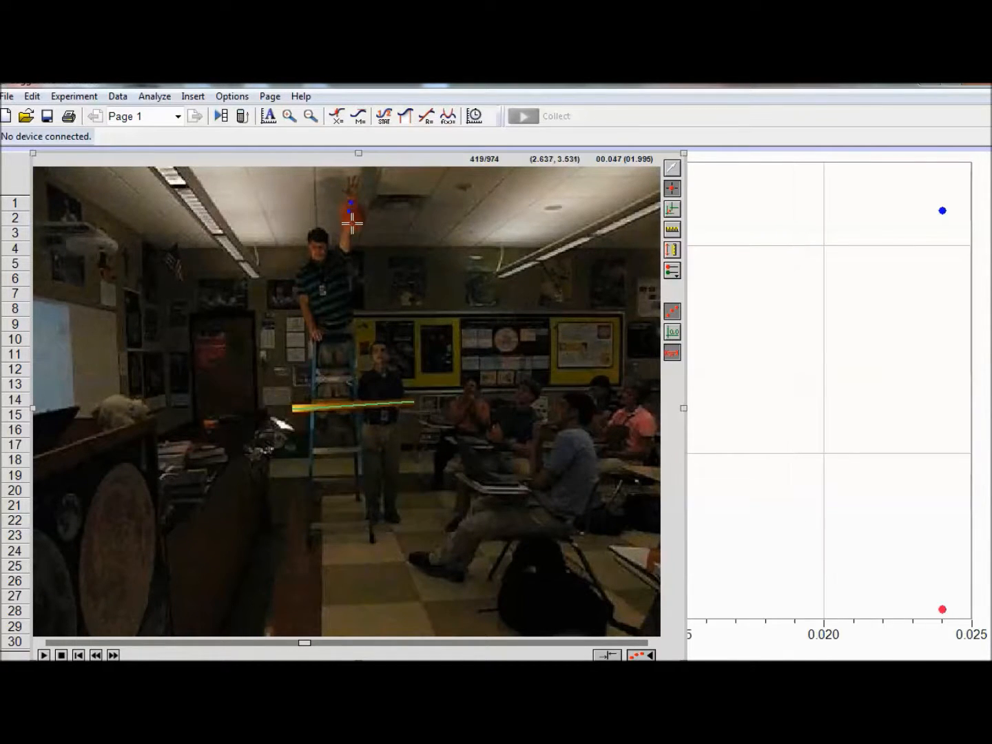
click(350, 223)
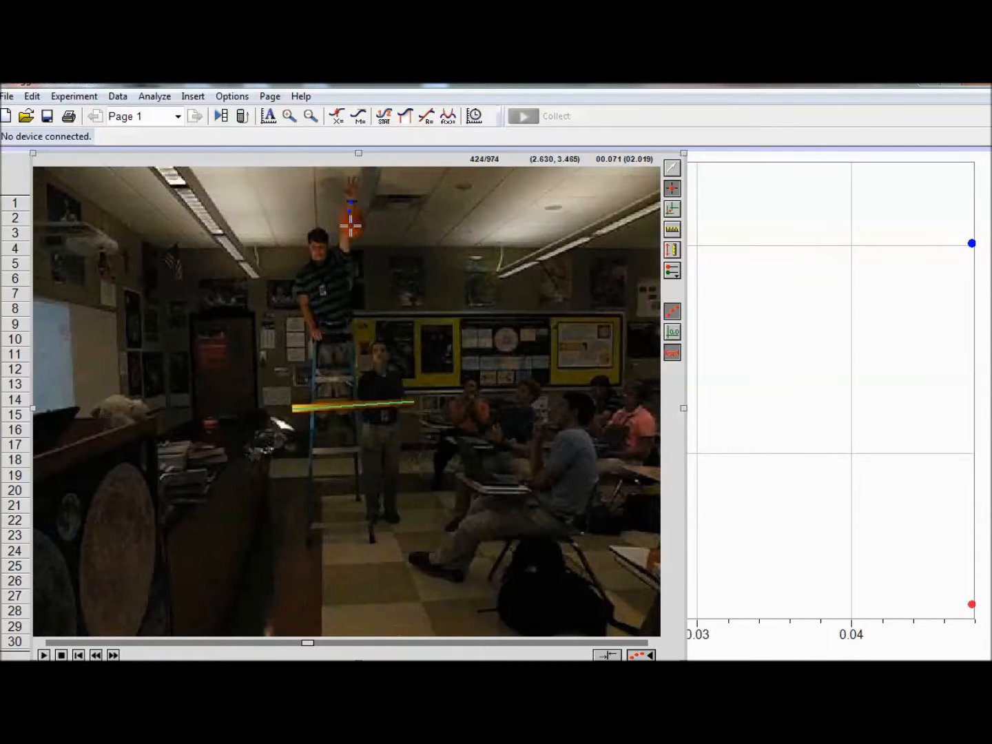
click(353, 234)
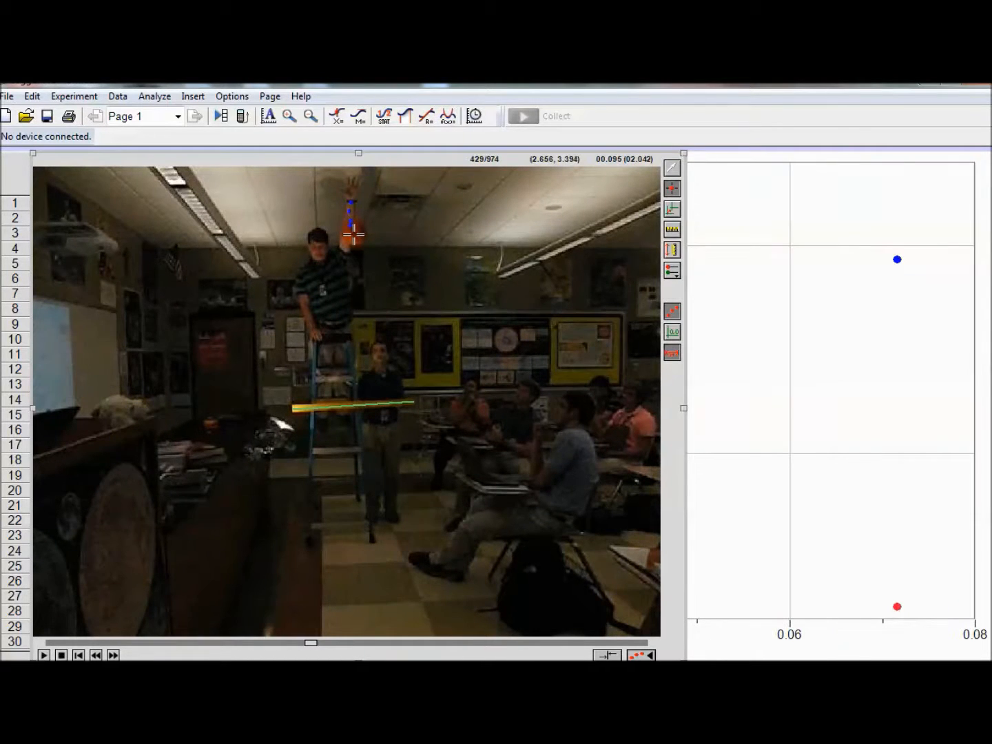
click(352, 237)
click(353, 242)
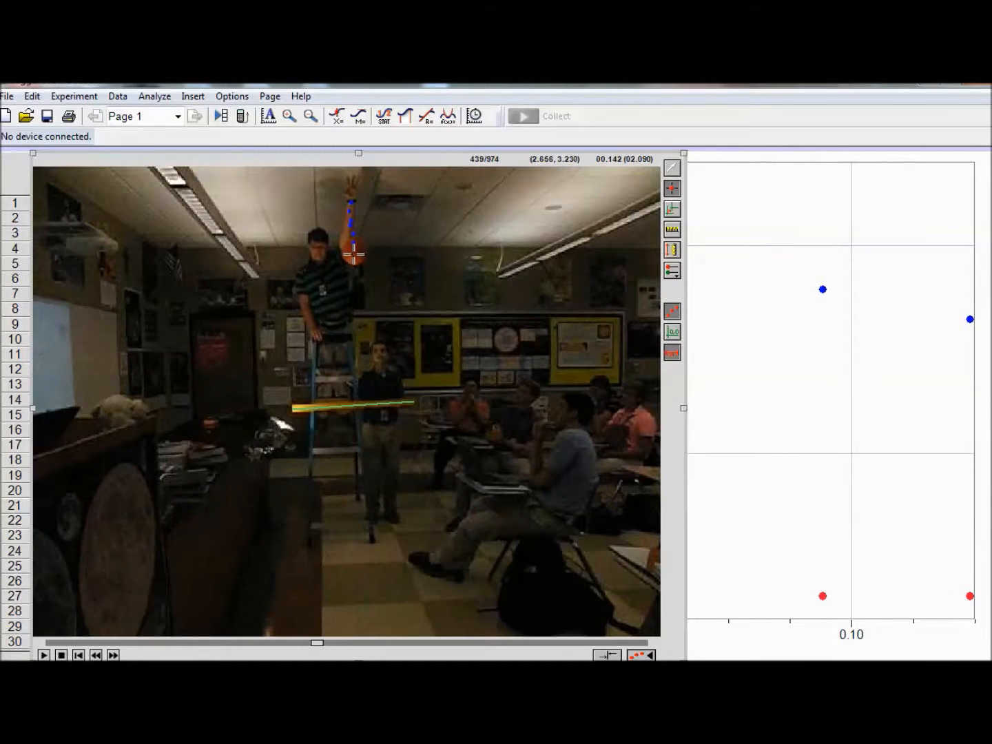
click(354, 258)
click(355, 269)
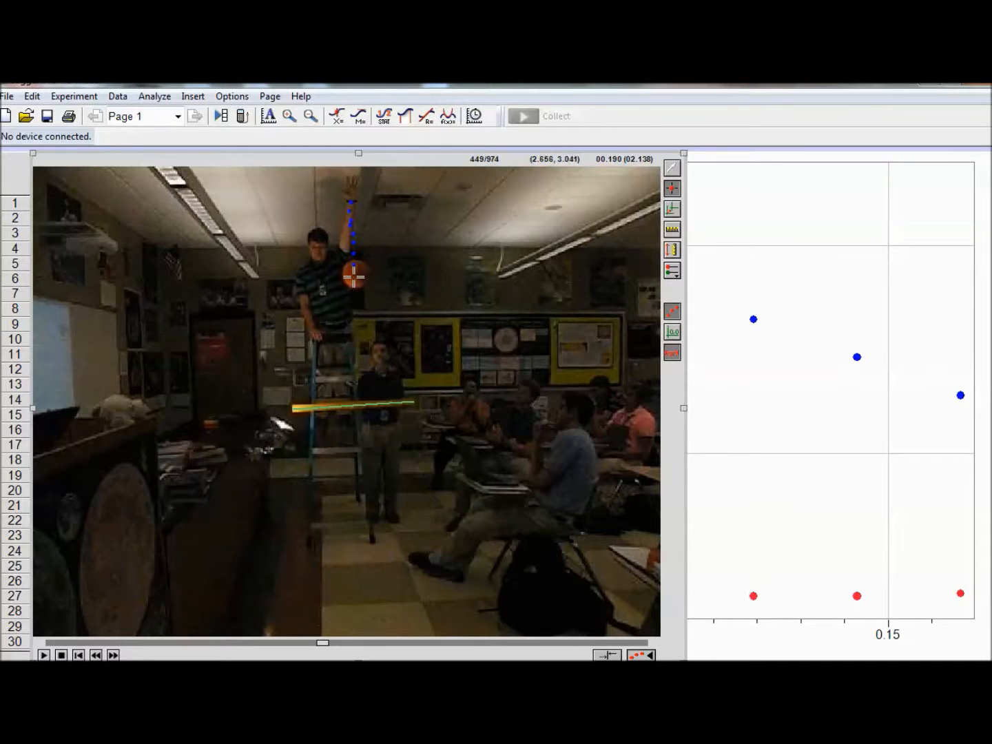
click(355, 275)
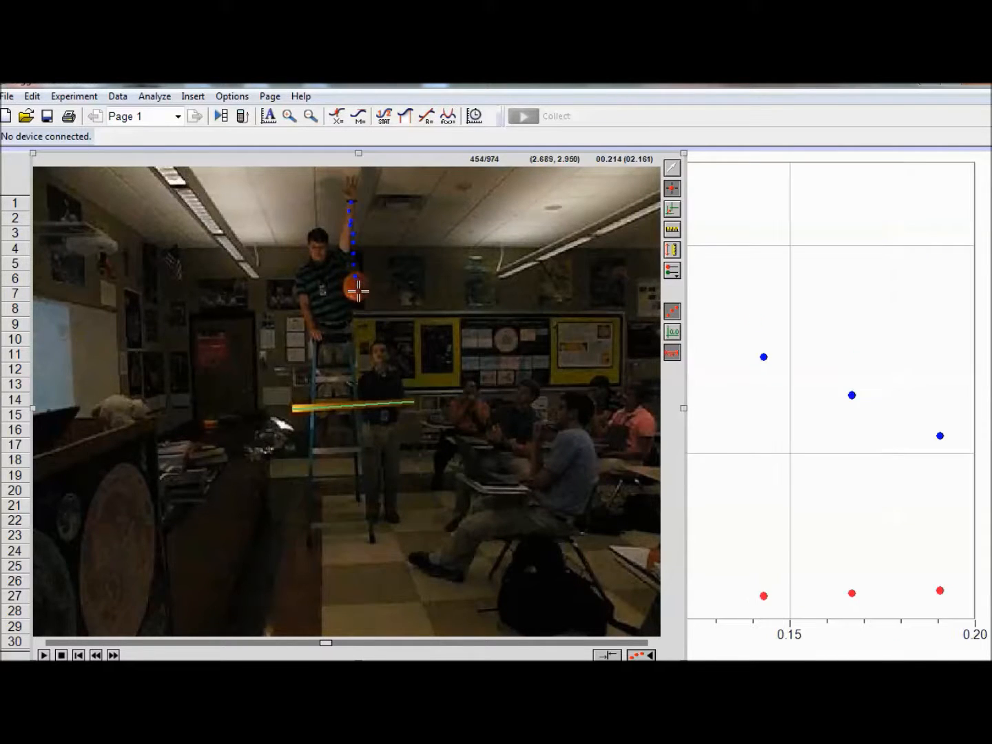
click(358, 291)
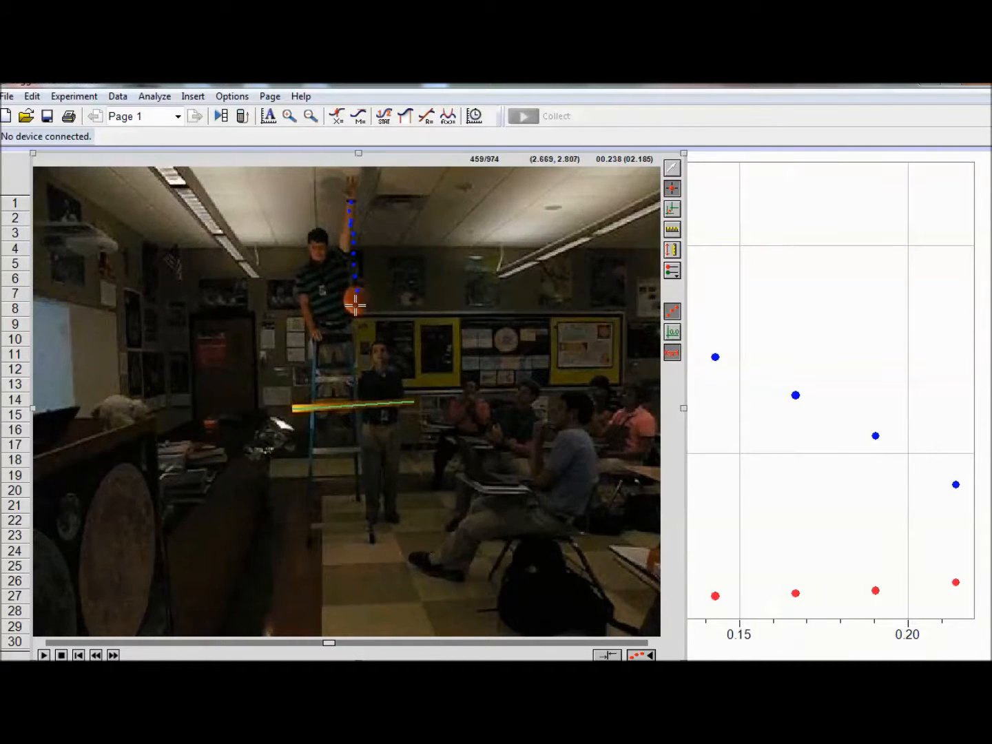
click(356, 303)
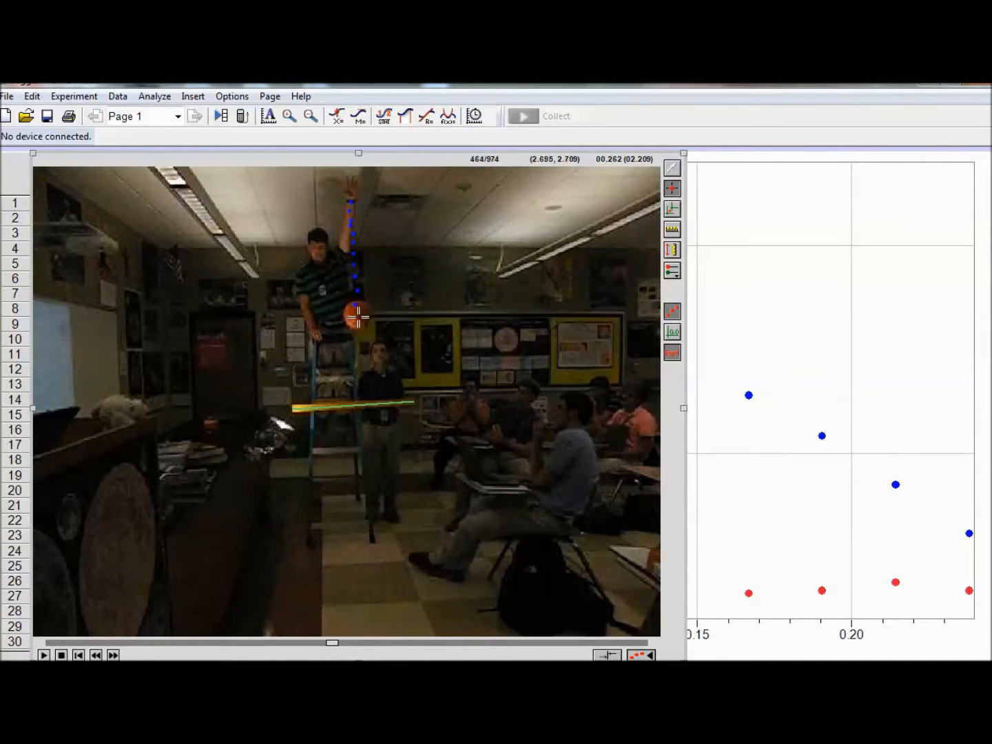
click(357, 315)
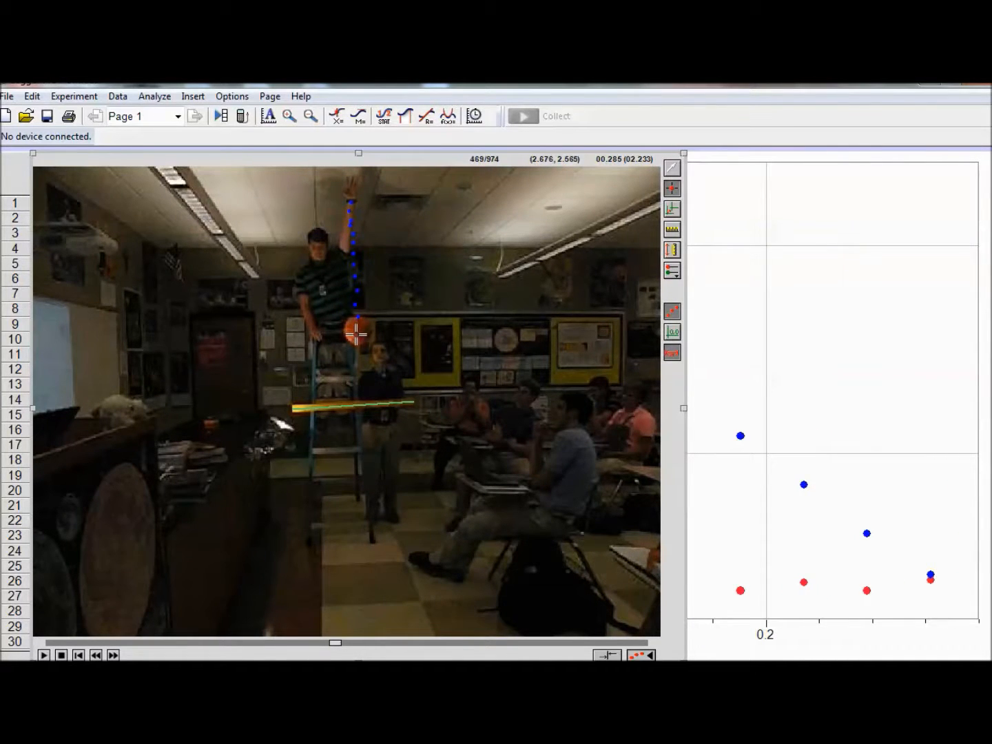
click(356, 331)
click(357, 348)
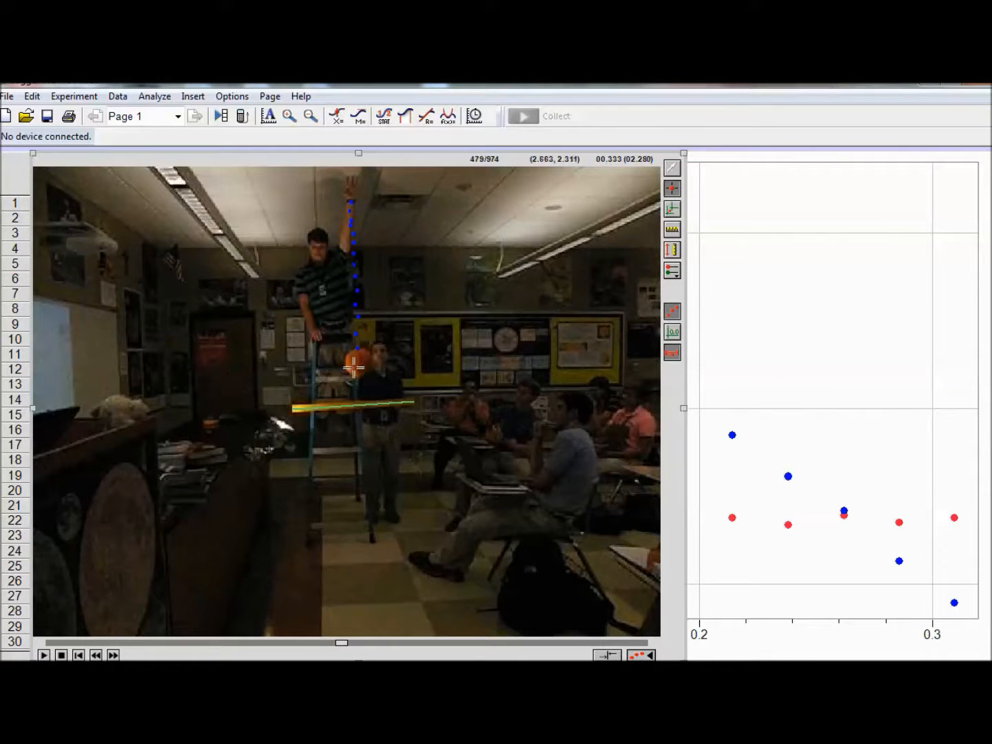
click(356, 367)
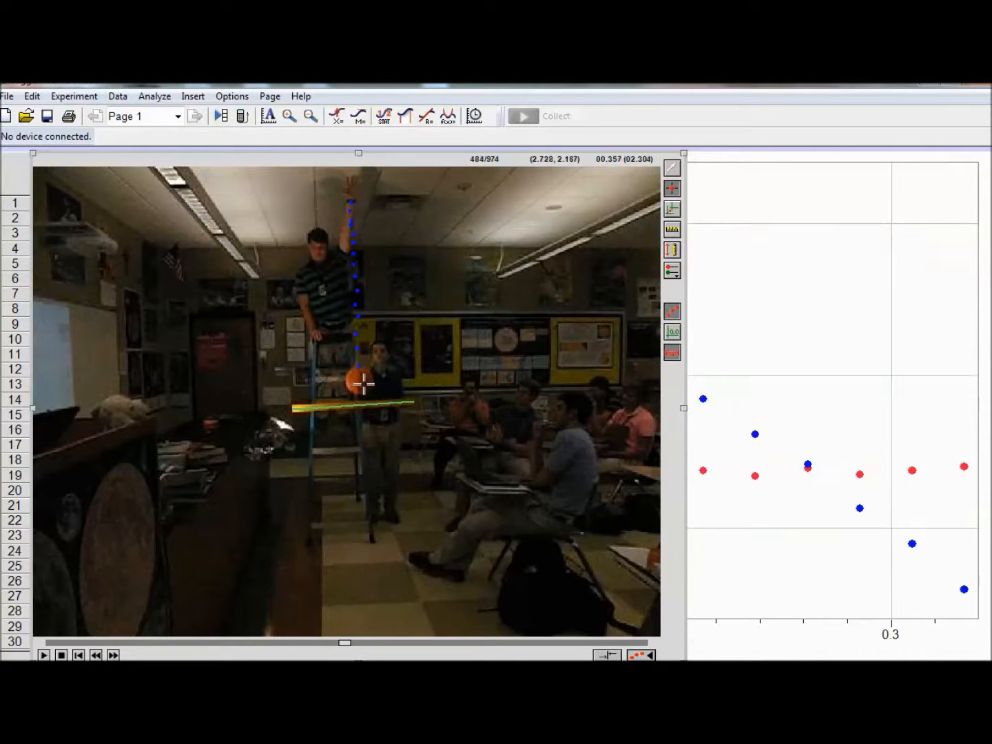
click(359, 382)
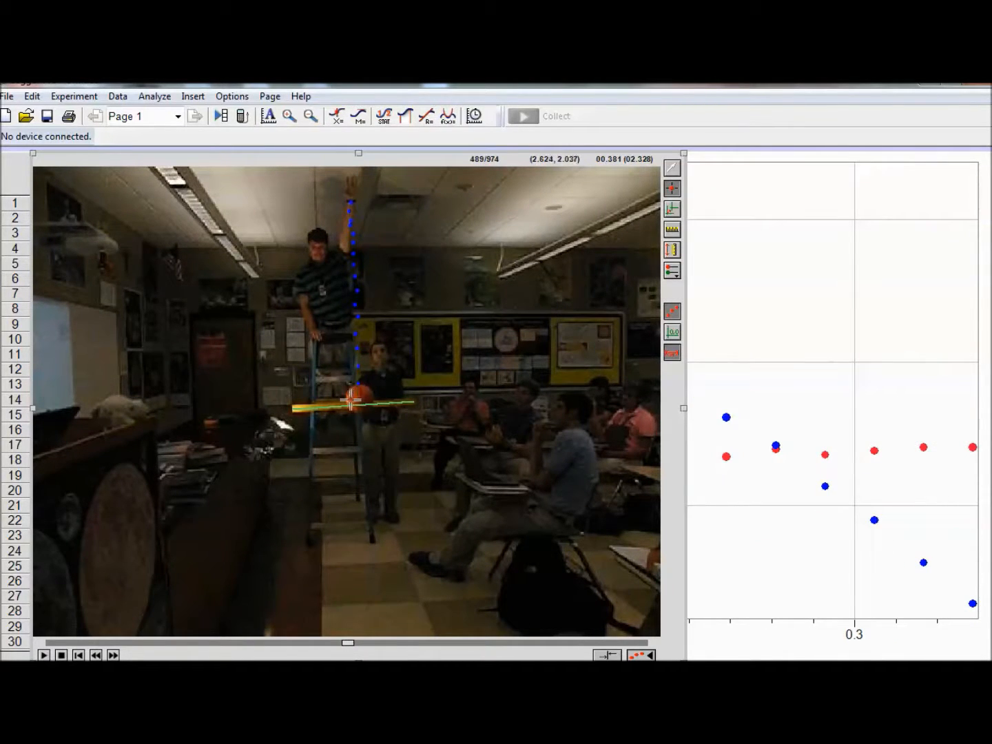
click(356, 400)
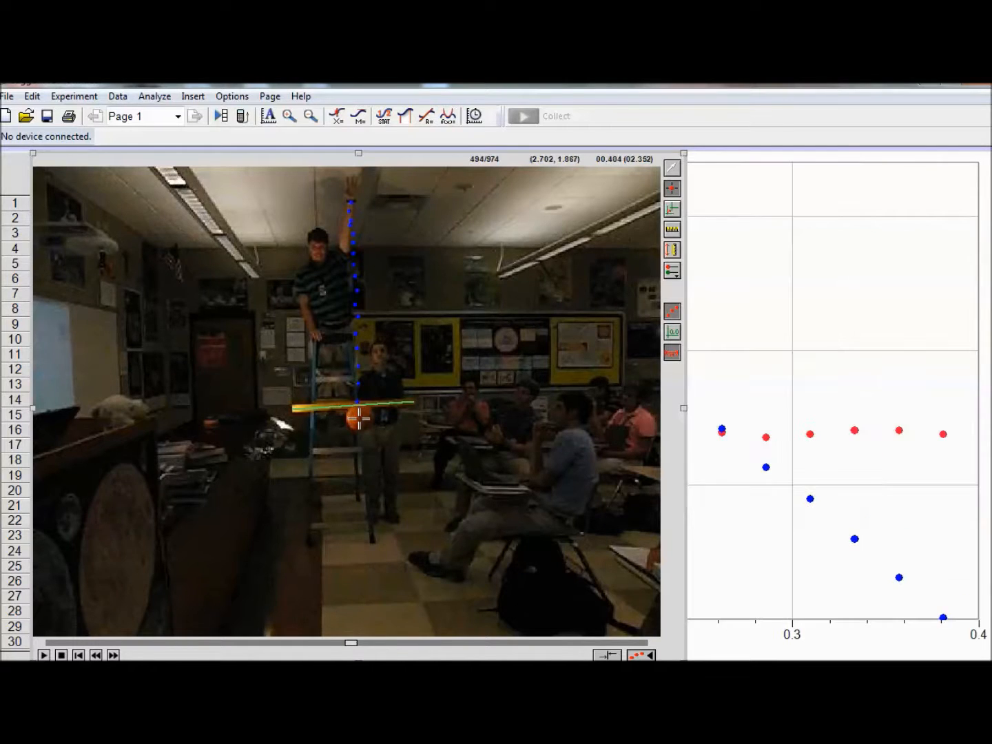
click(360, 416)
click(362, 437)
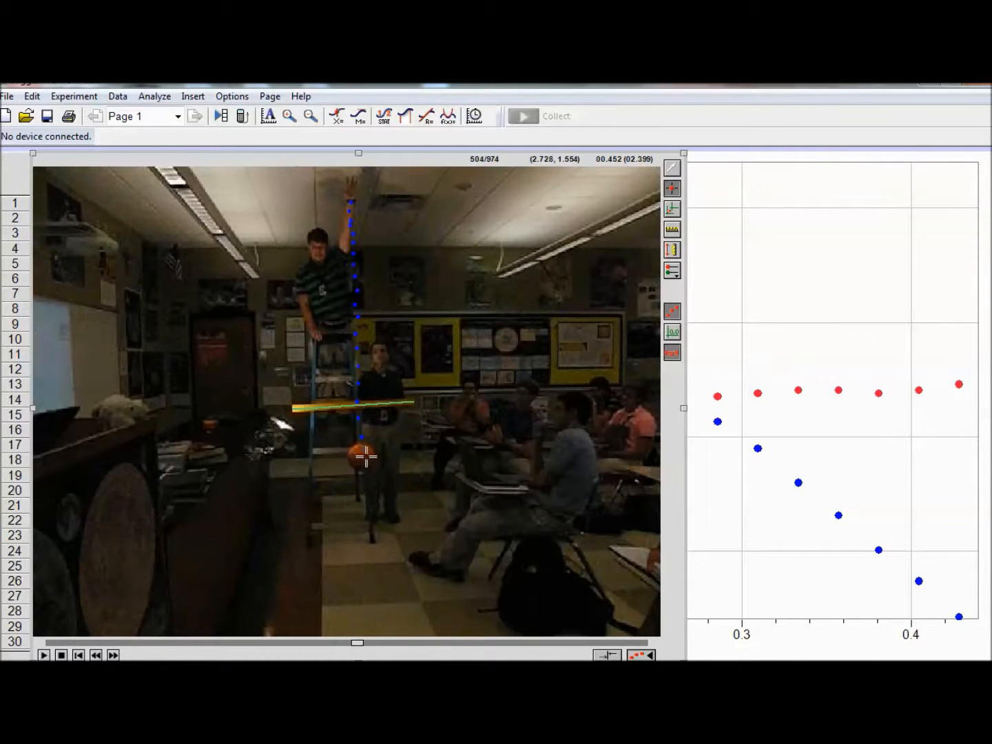
click(362, 455)
click(364, 476)
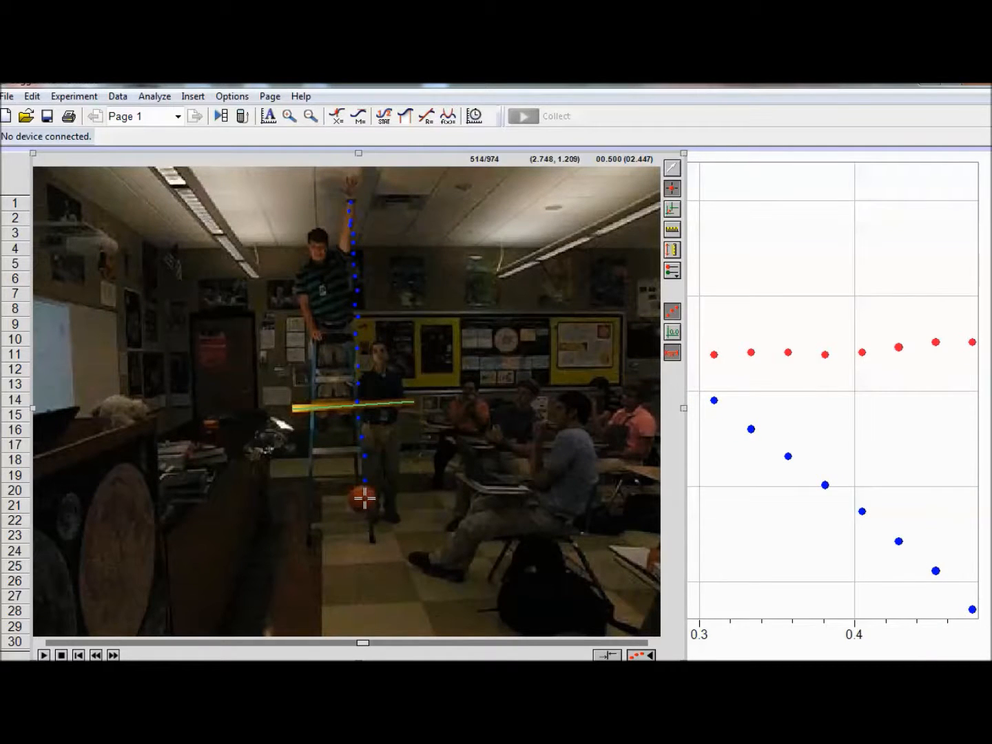
click(364, 499)
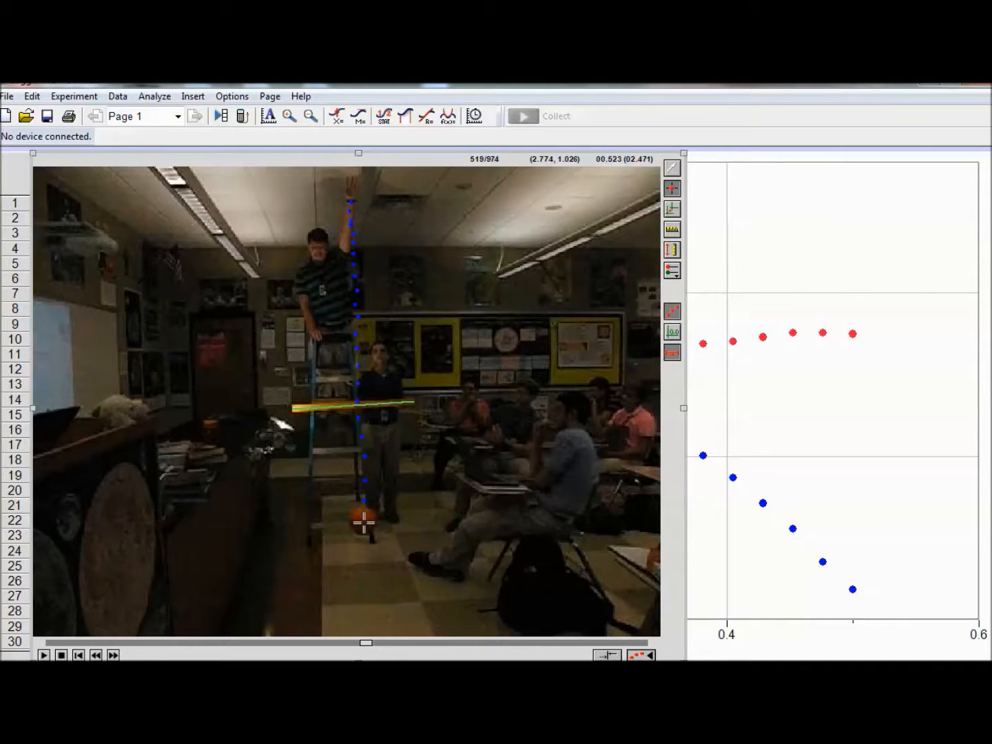
click(364, 523)
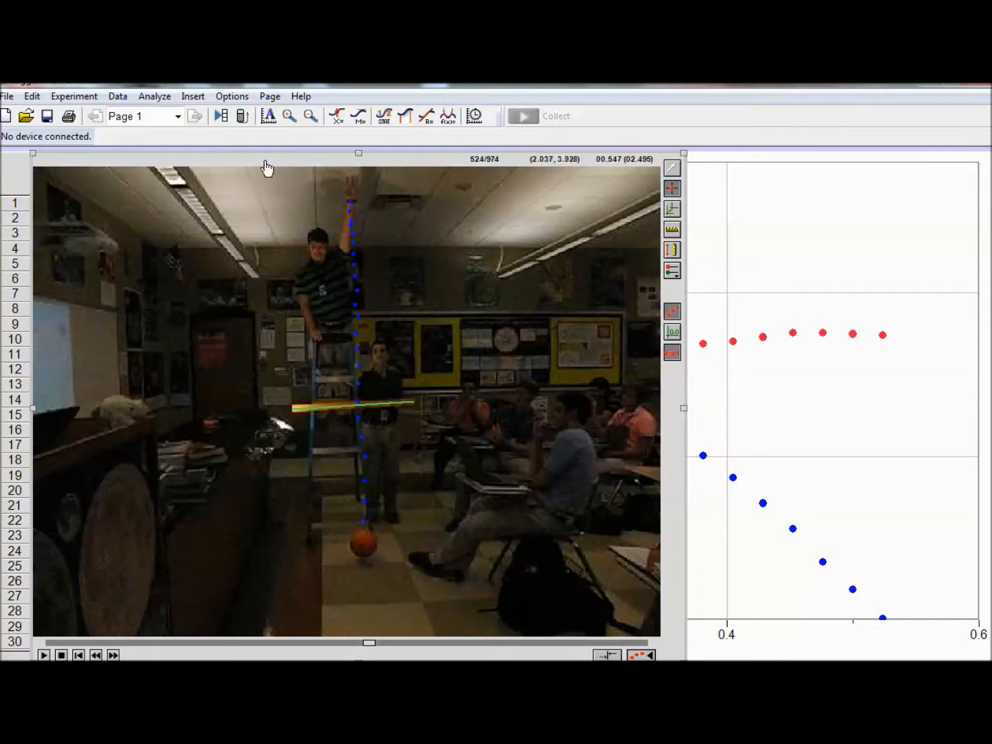
Step: Auto-arrange the movie, data table and graph on the page
click(270, 96)
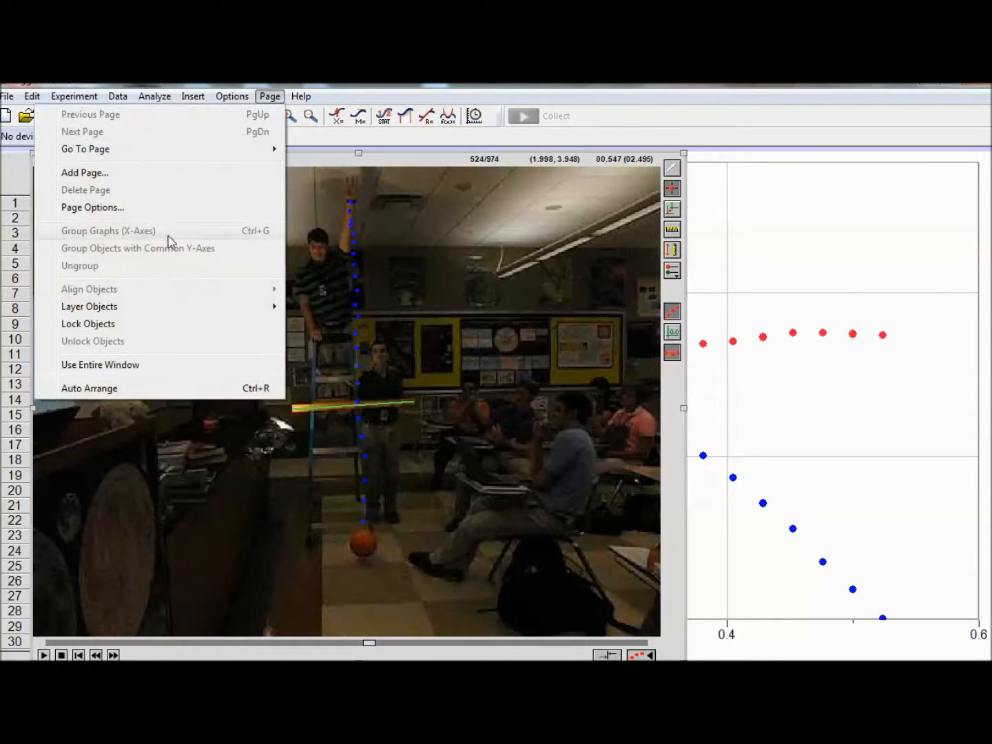
click(90, 390)
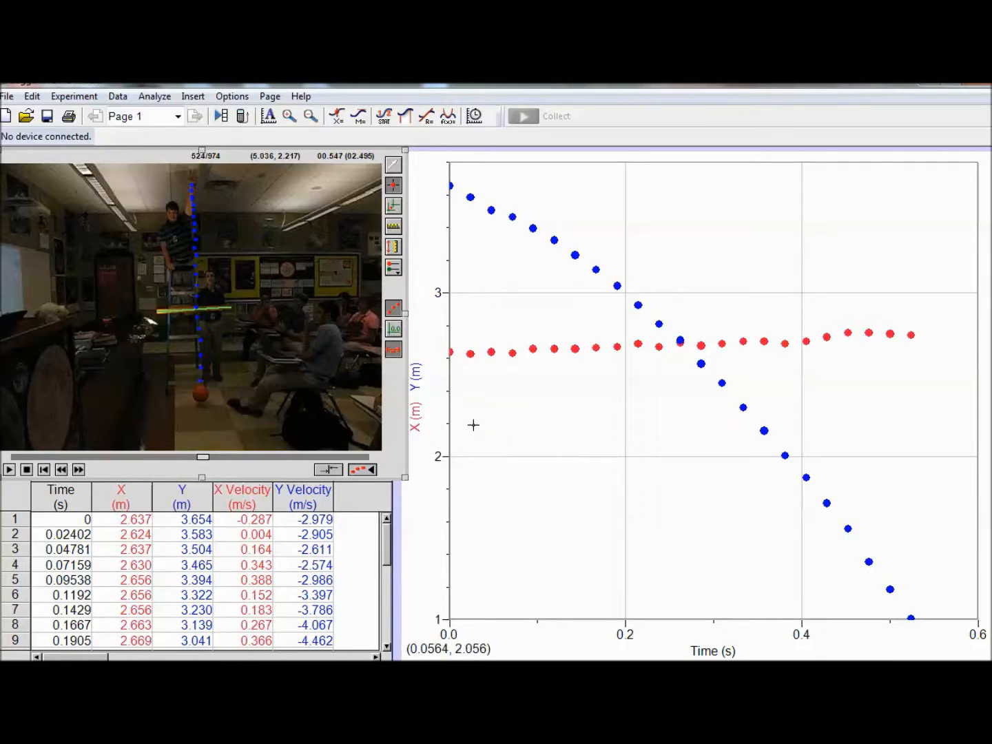
Step: Remove the X column from the graph's vertical axis so that only Y (m) is plotted against time
click(418, 423)
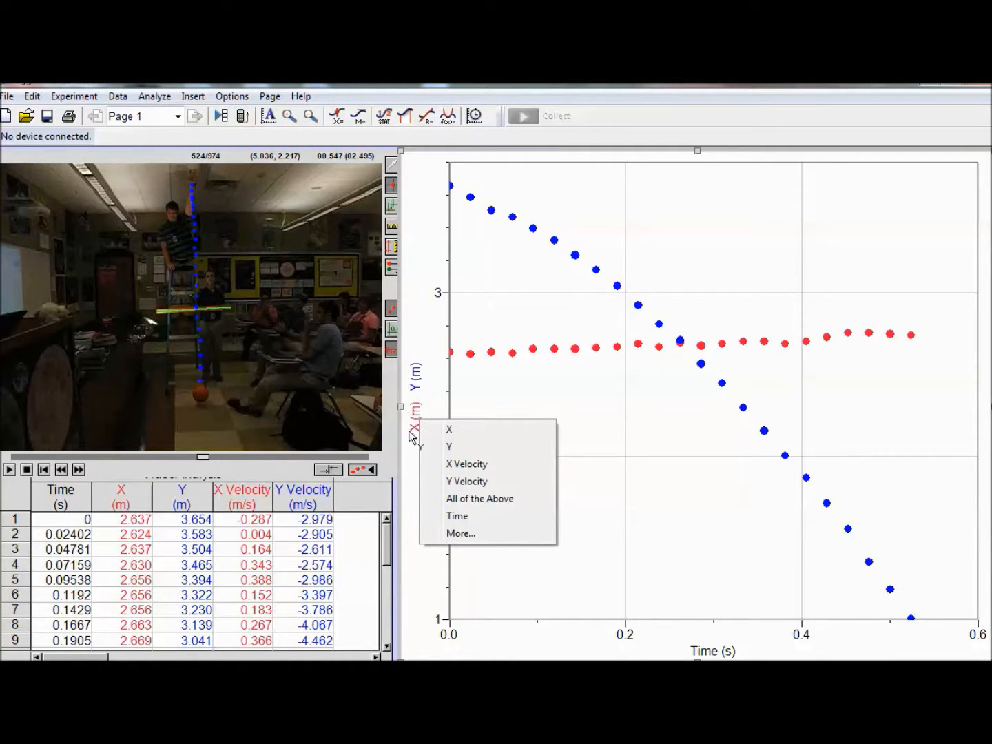
click(467, 534)
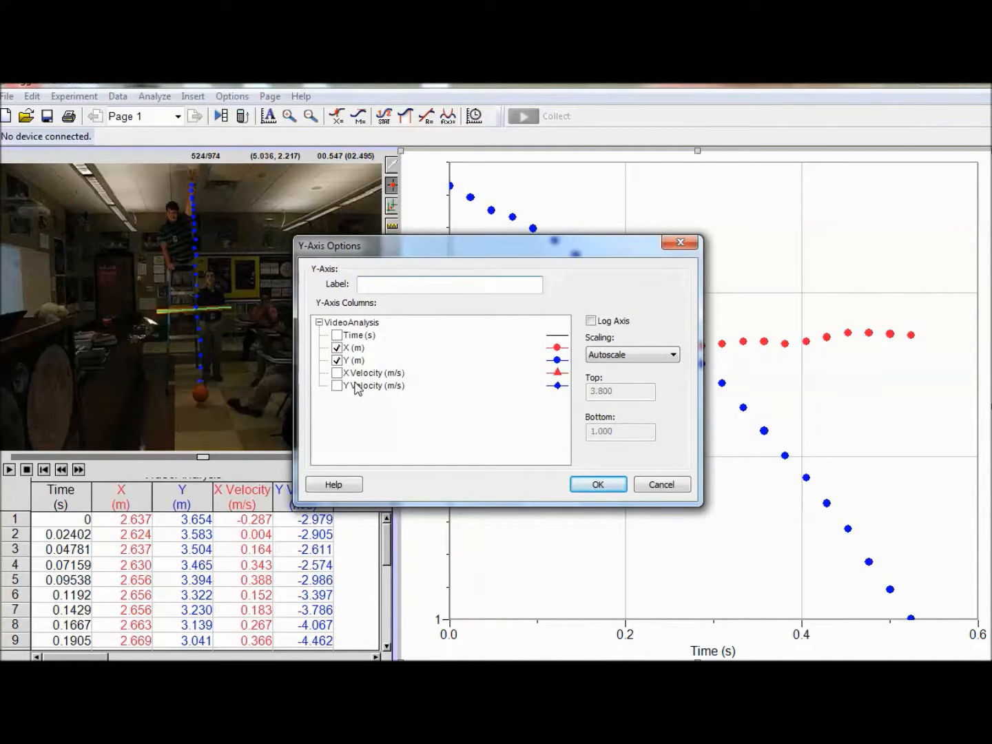
click(339, 348)
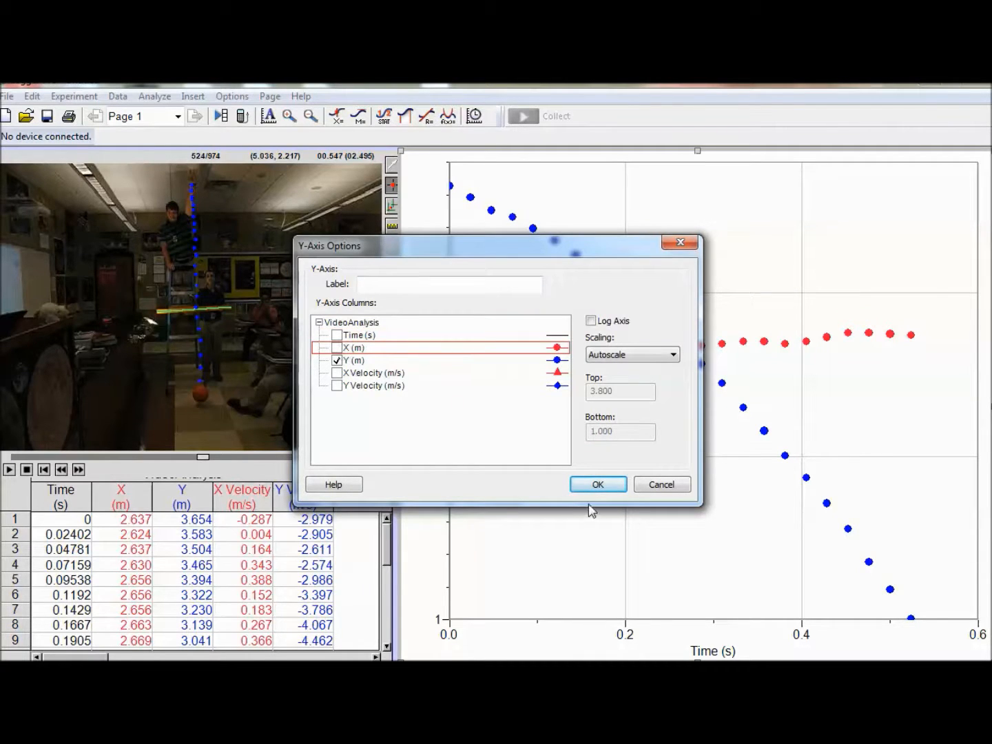
click(599, 485)
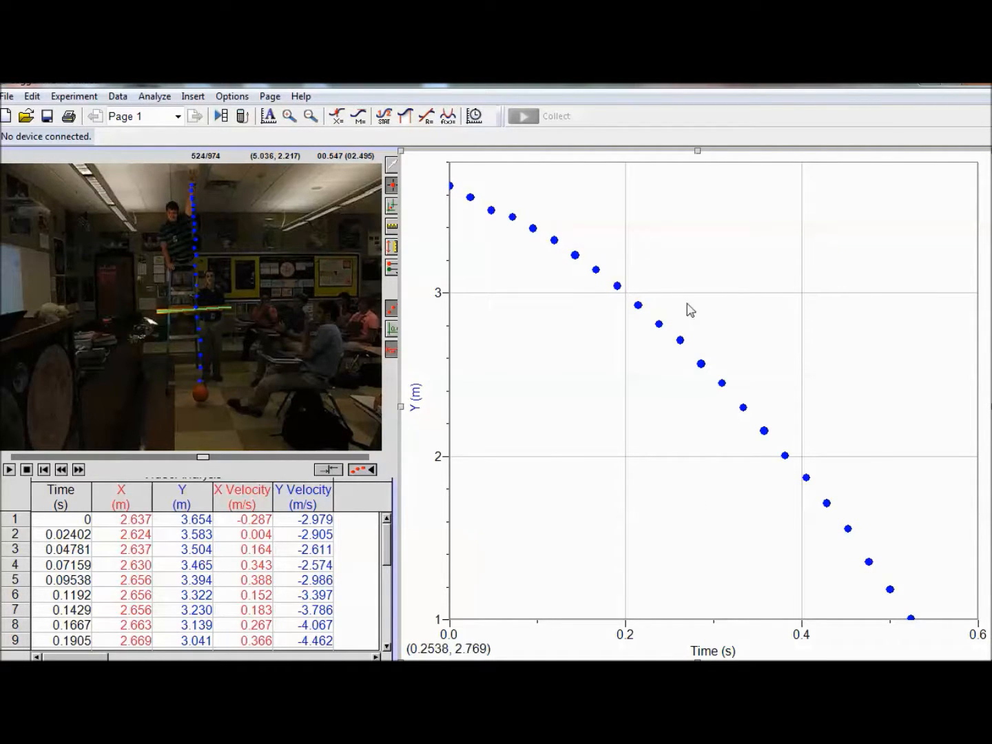
Step: Set the graph title to "Vertical Displacement vs Time of a Falling Ball"
right_click(697, 250)
click(753, 261)
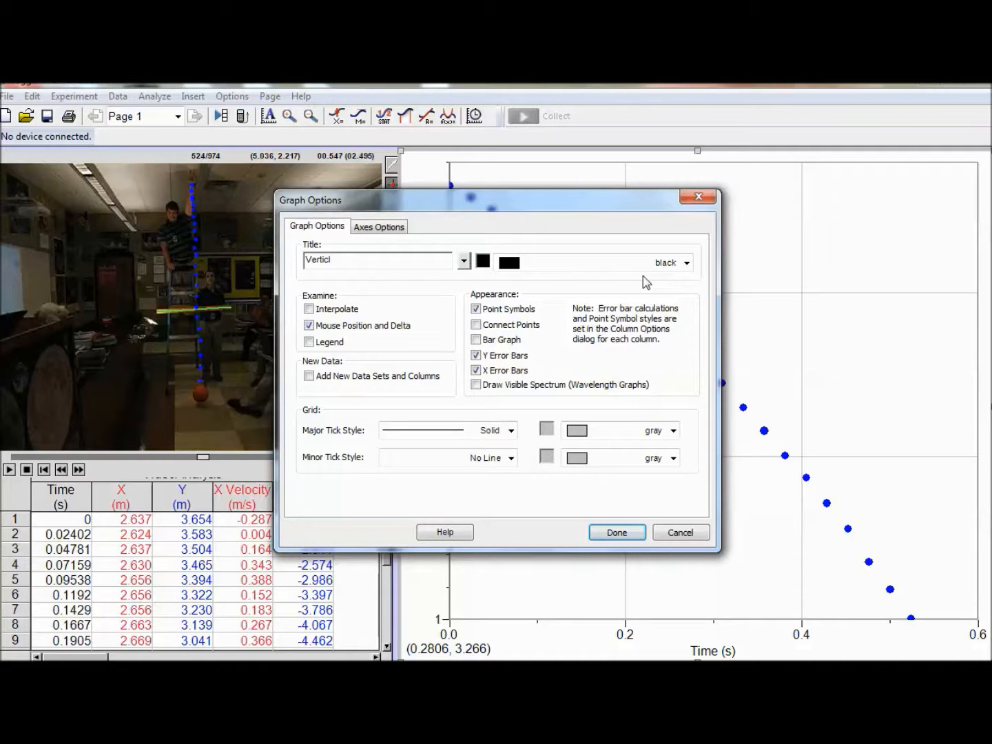
text(Vertical Dis)
key(BackSpace)
text(splacement vs Time of a Falling Ball)
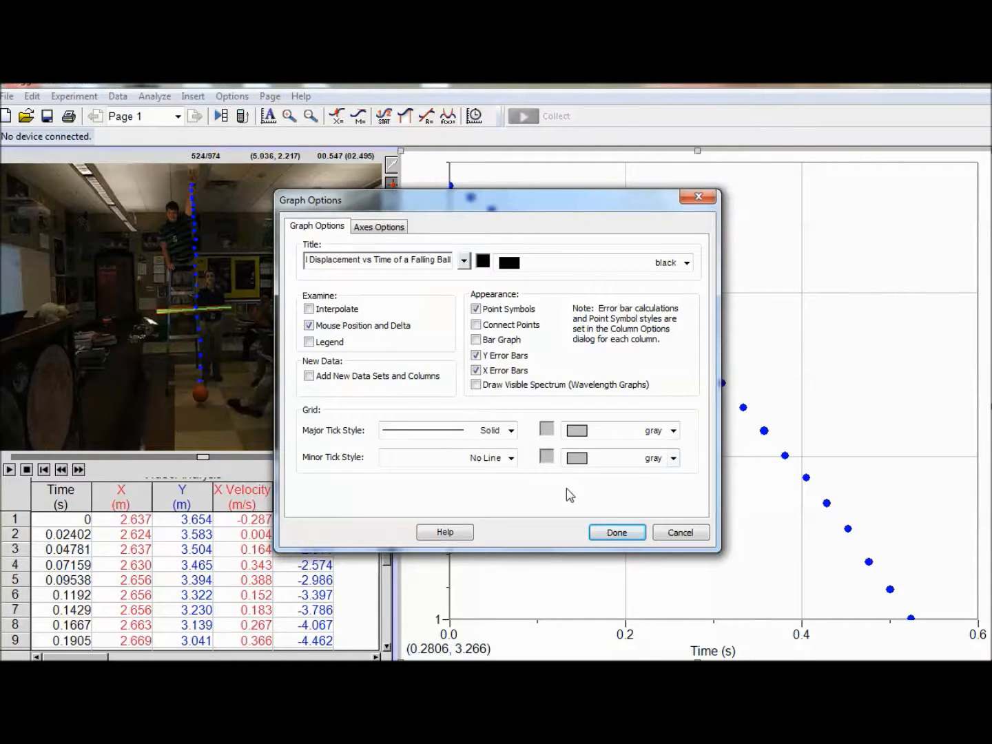
click(611, 535)
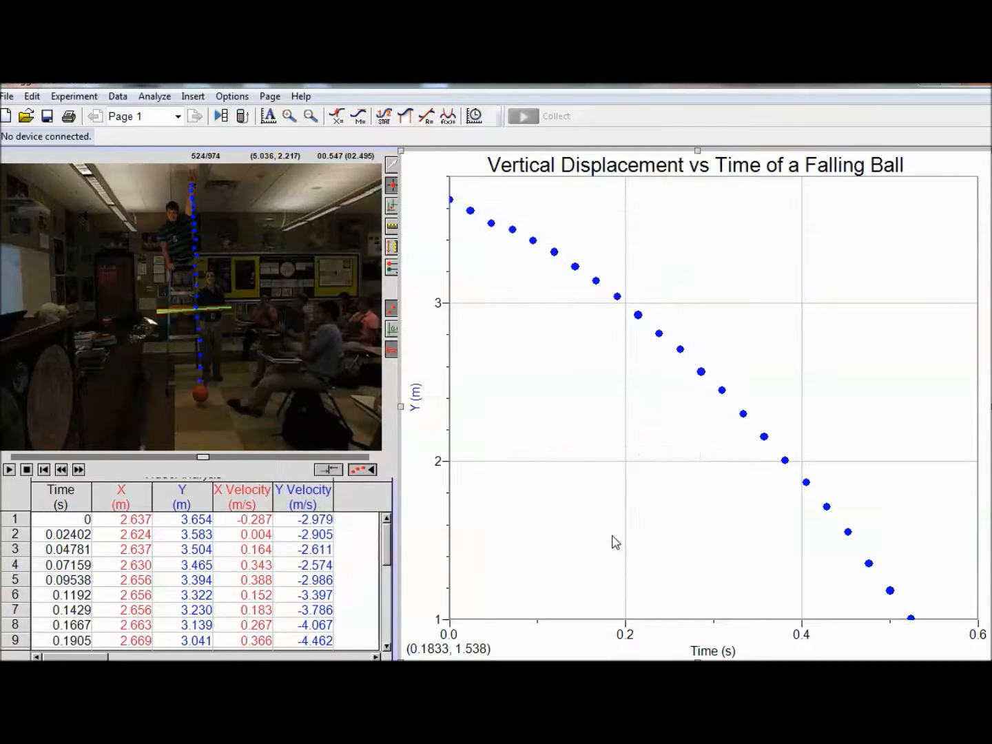
click(420, 414)
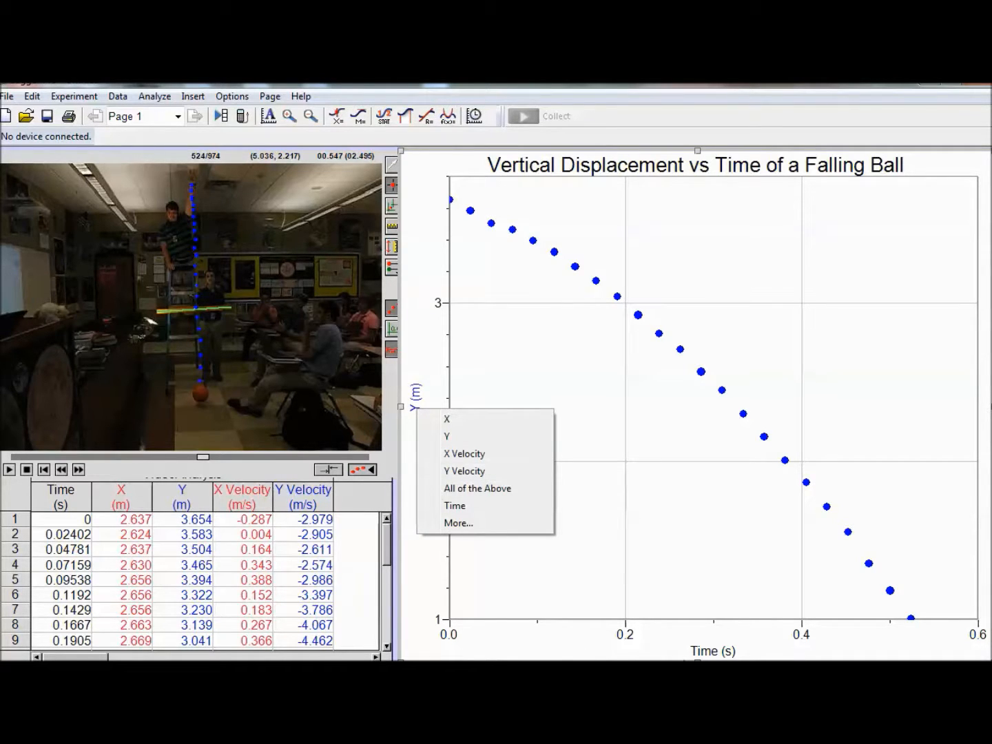
click(619, 465)
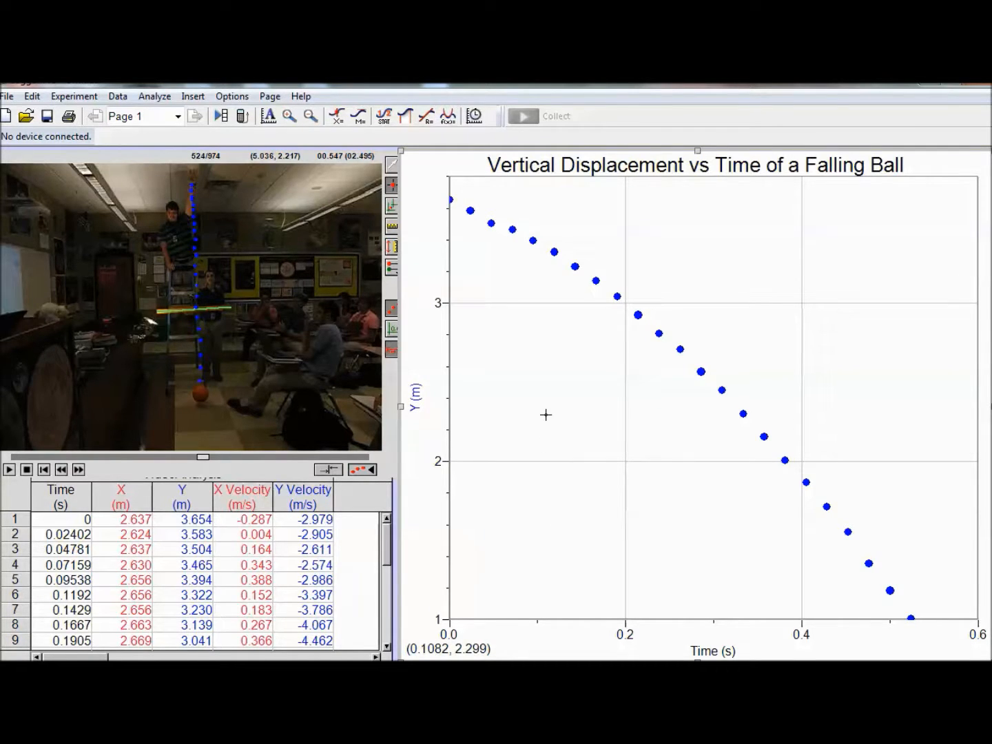
Step: Add a second page after the current one as a copy of its contents, and flip between the two pages
click(270, 98)
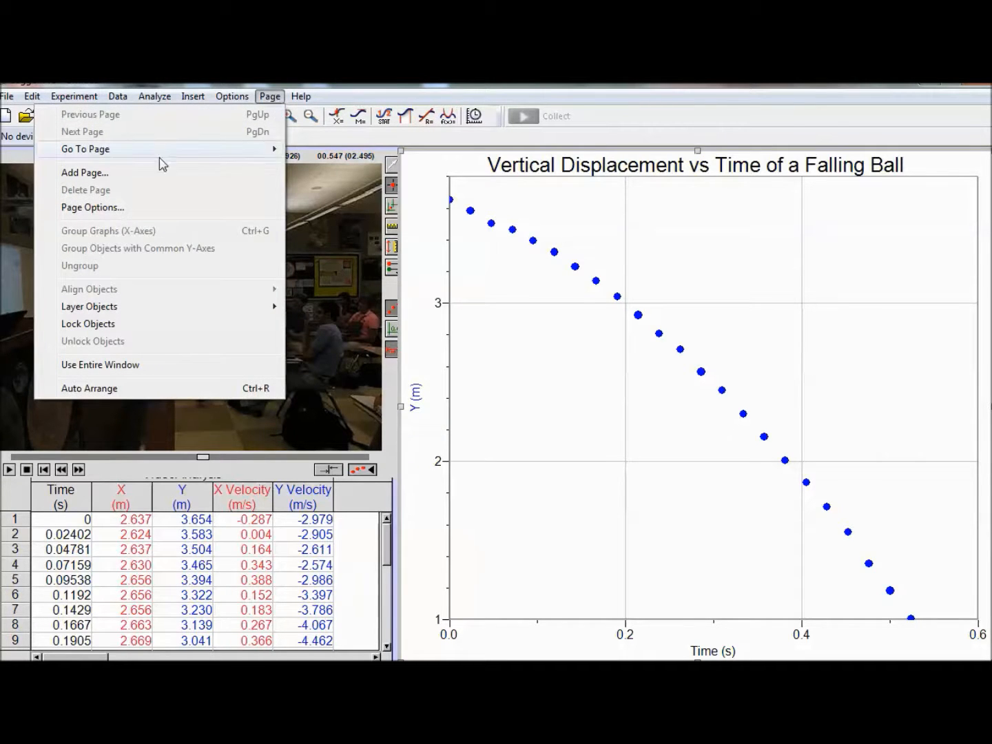
click(138, 180)
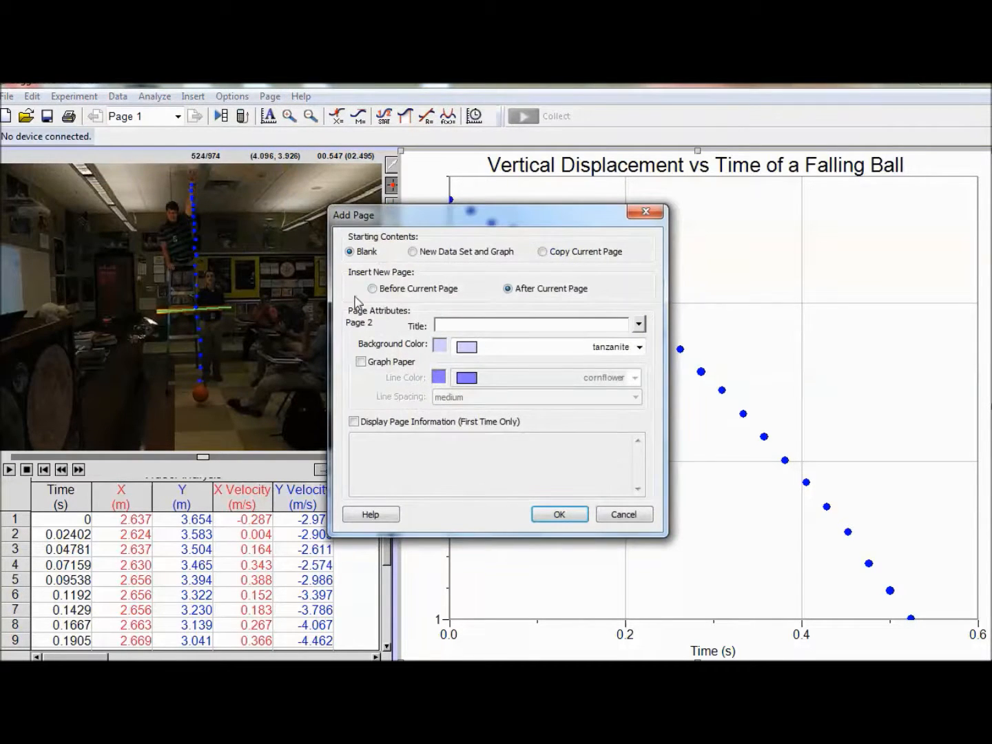
click(543, 253)
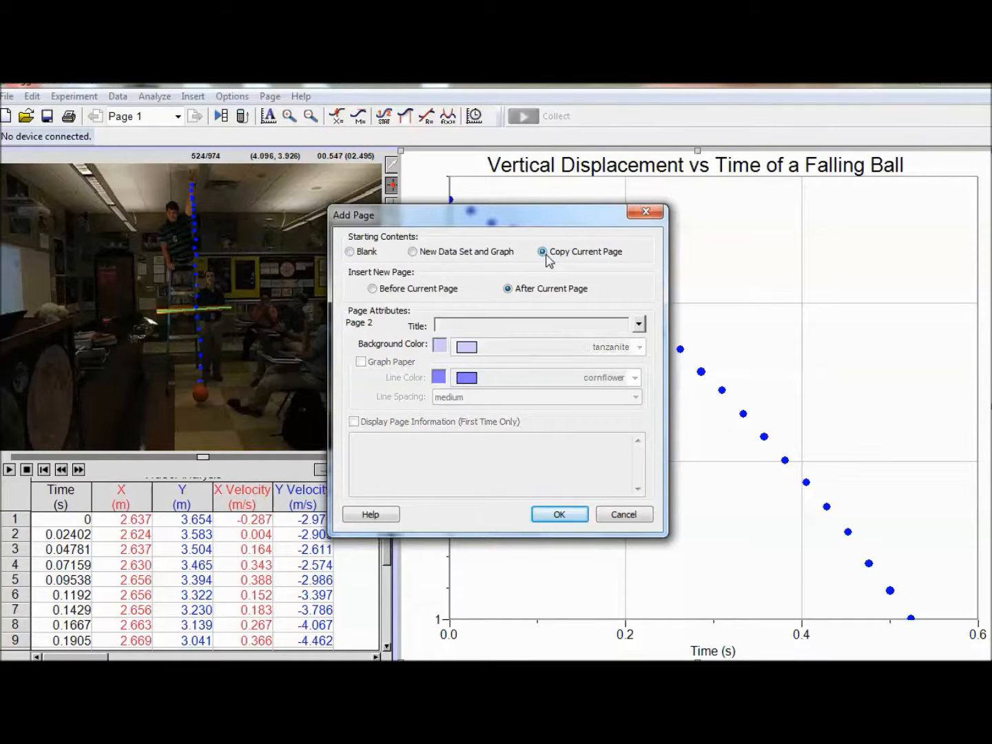
click(558, 516)
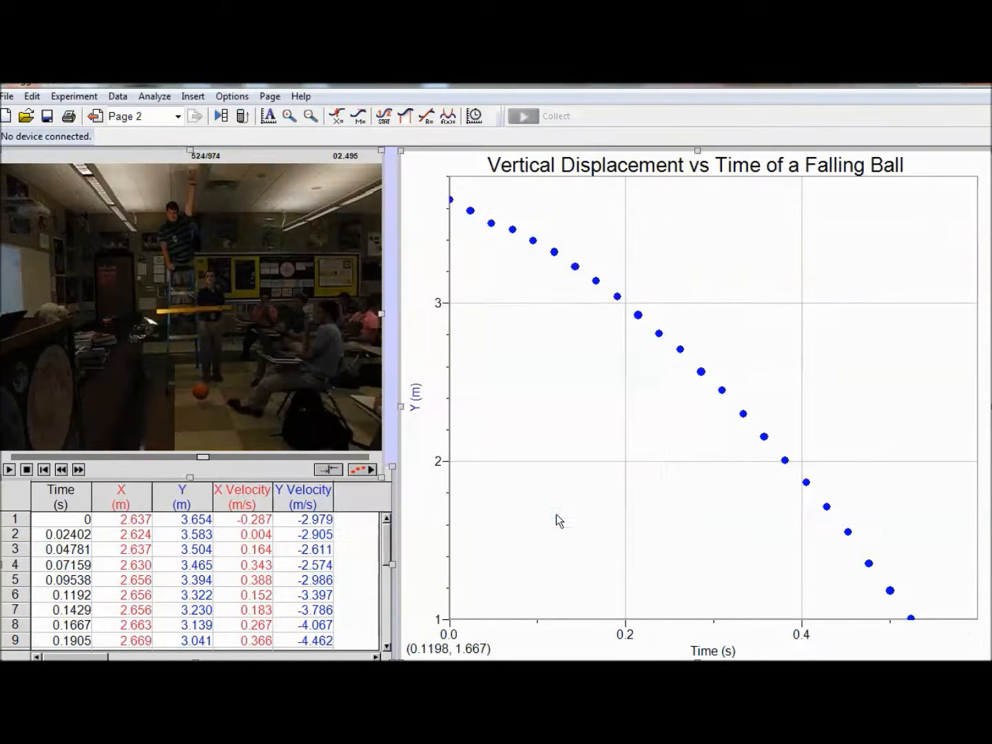
click(96, 117)
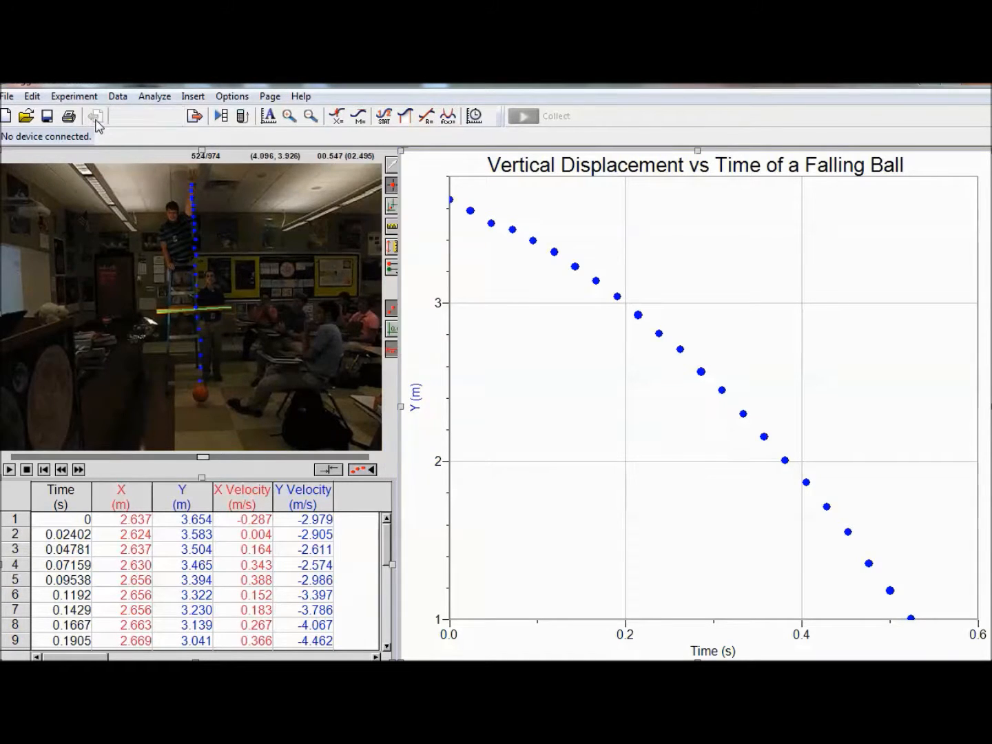
click(195, 117)
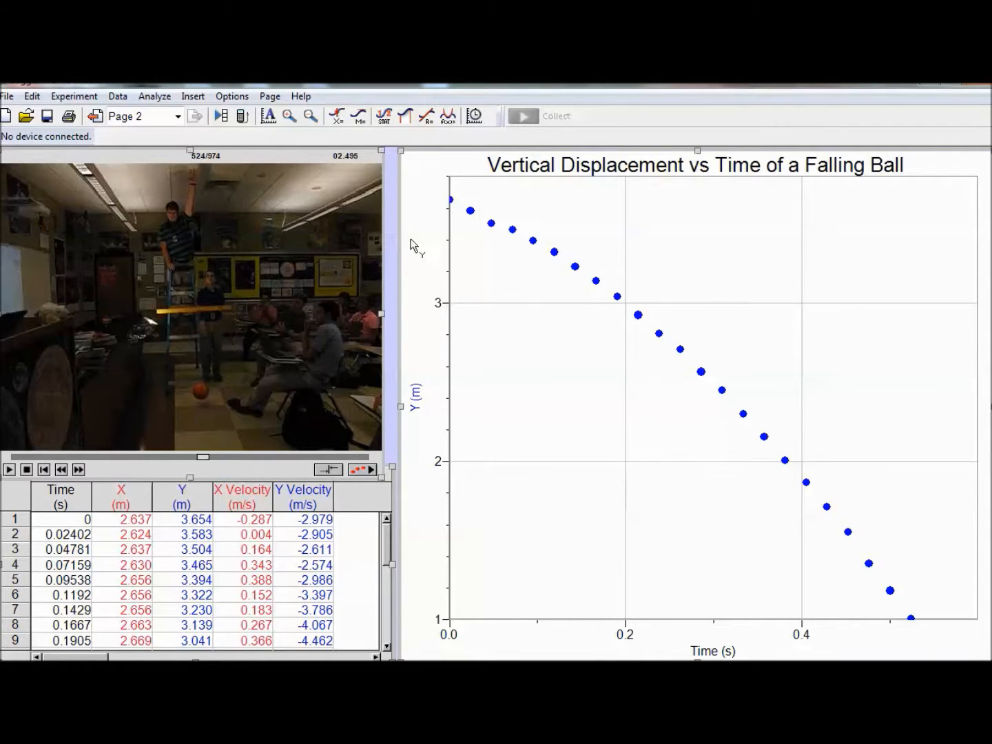
Step: Fit a quadratic curve (At^2+Bt+C) to all the plotted points and move the fit results box to the graph's upper-right corner
drag(451, 200, 931, 620)
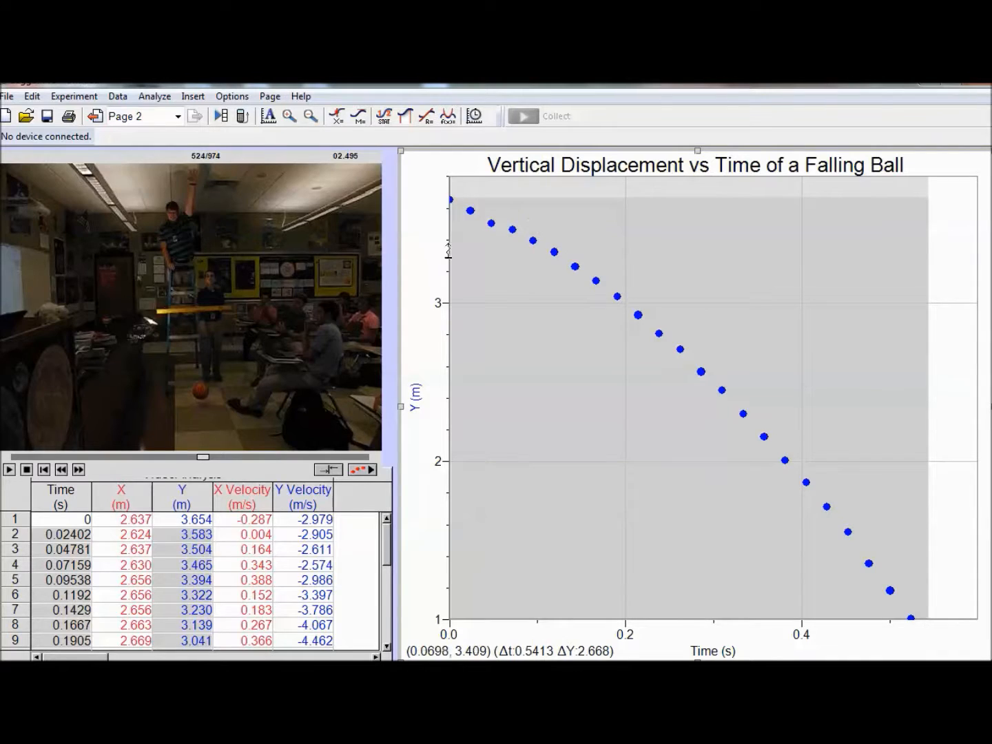
click(448, 118)
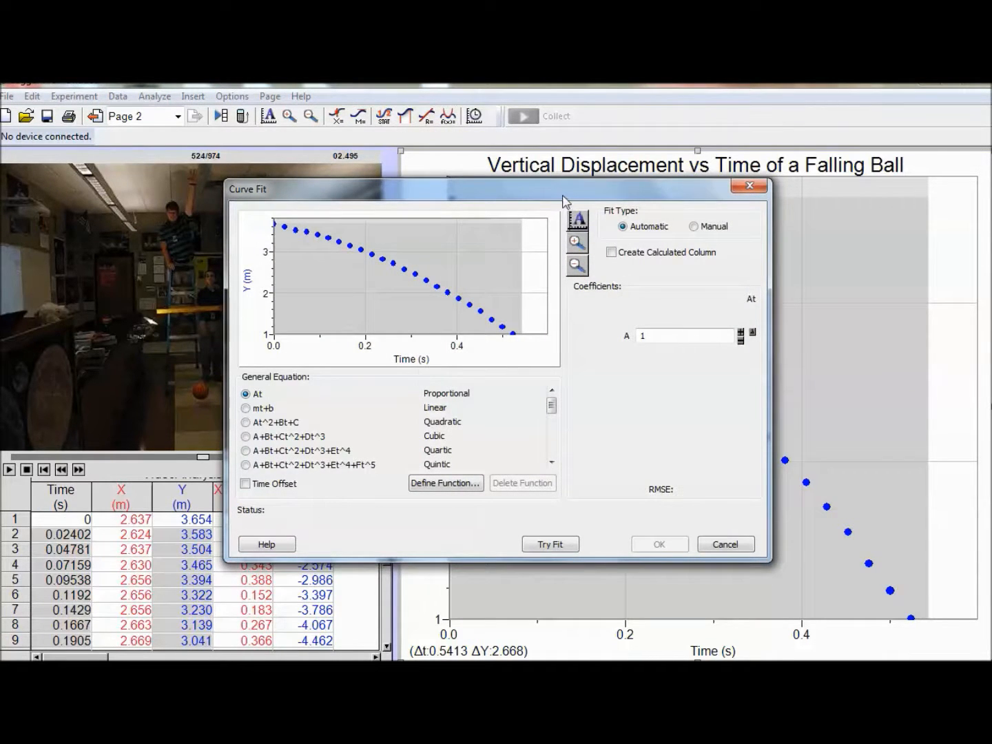
click(246, 422)
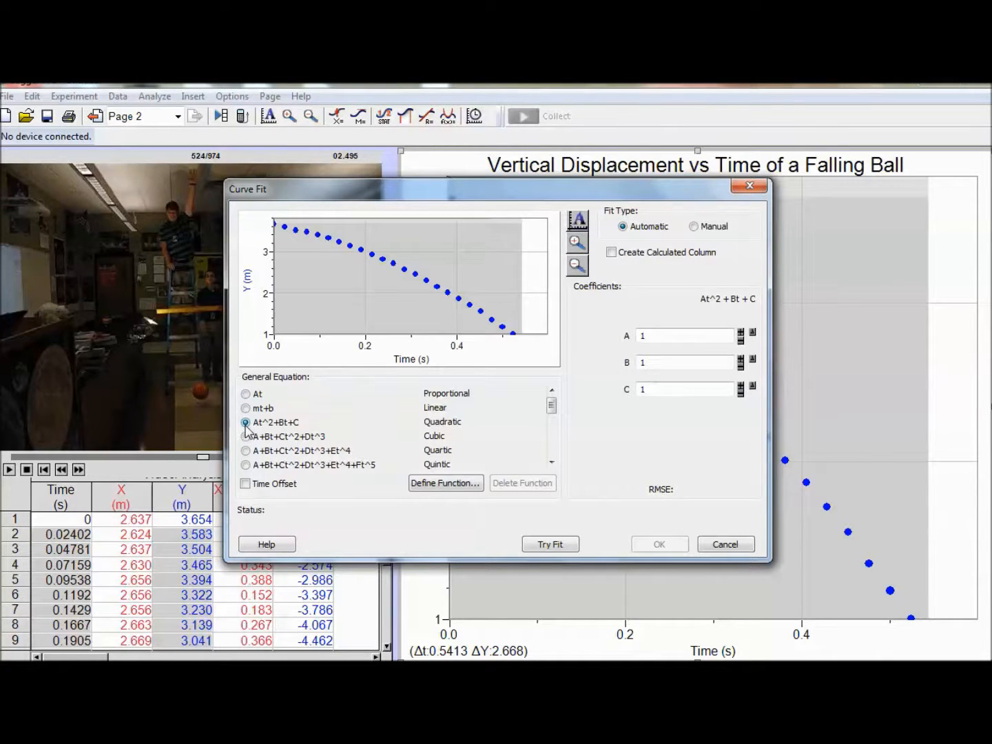
click(560, 546)
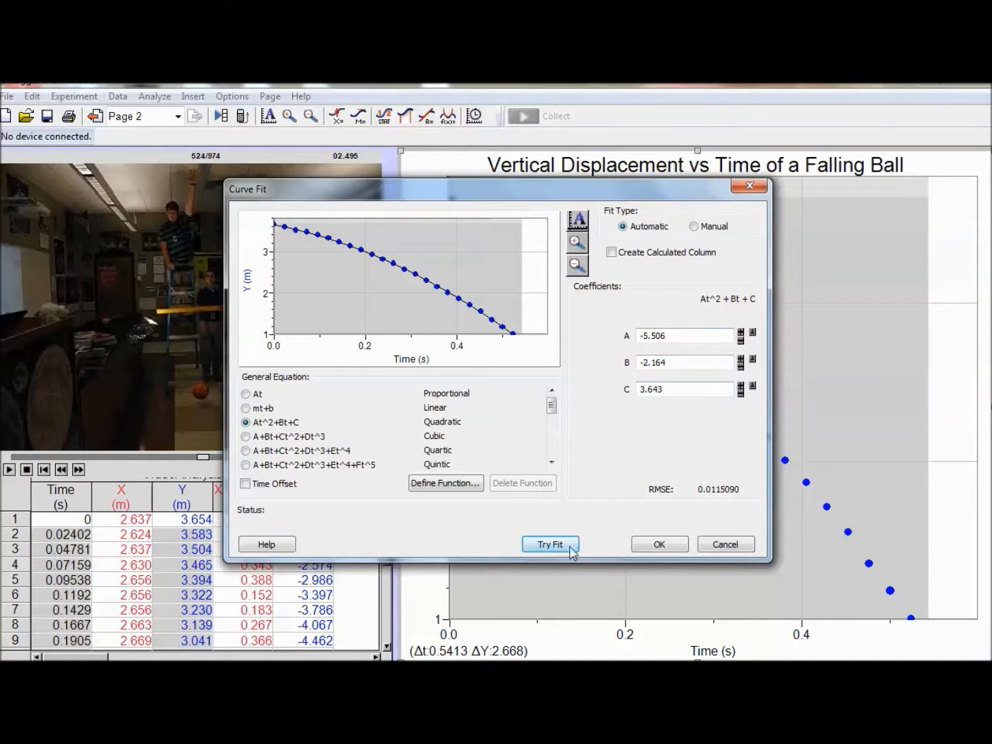
click(654, 544)
drag(604, 298, 927, 238)
click(950, 301)
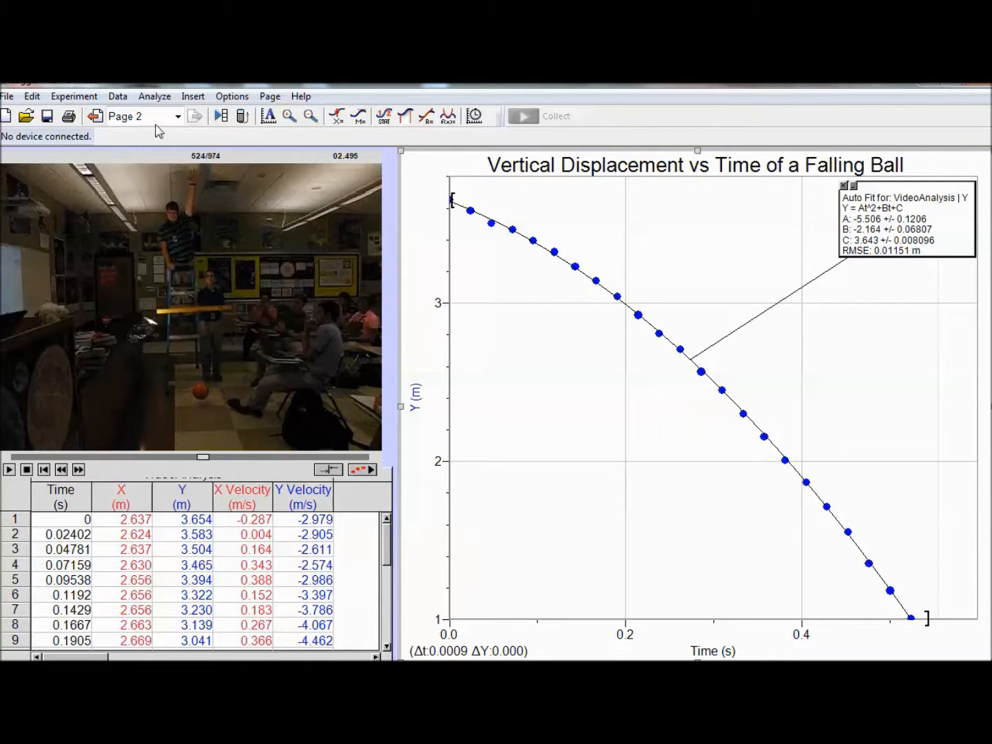
Step: Insert a text annotation on the graph reading "Equation for line is" with "y=-5.5t^2" on the line below
click(196, 100)
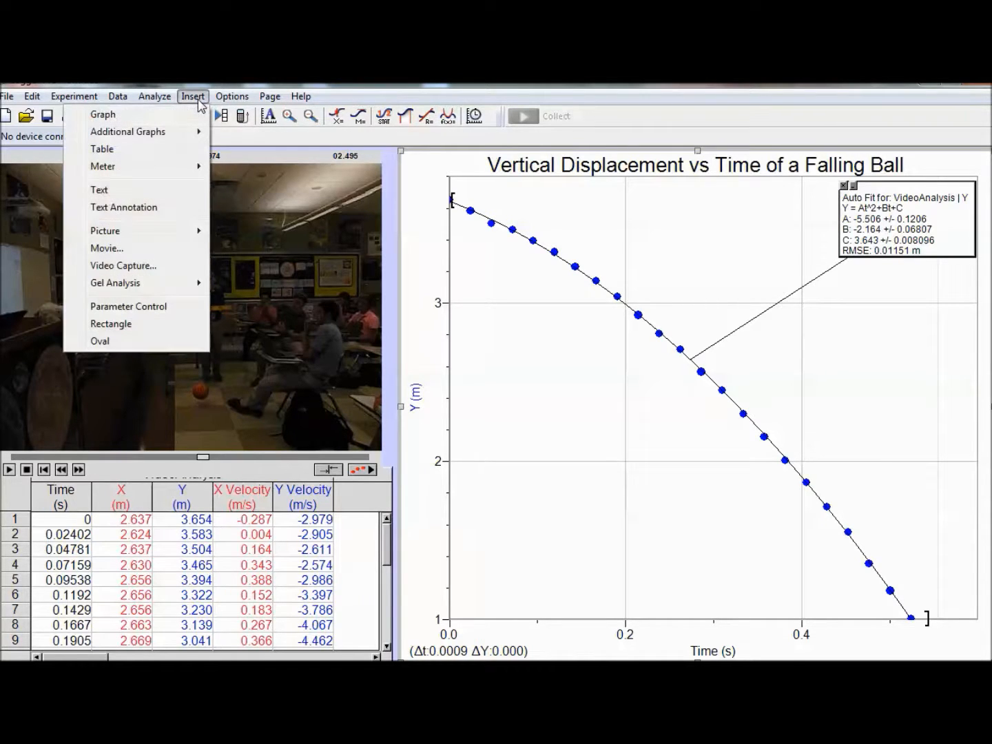
click(149, 208)
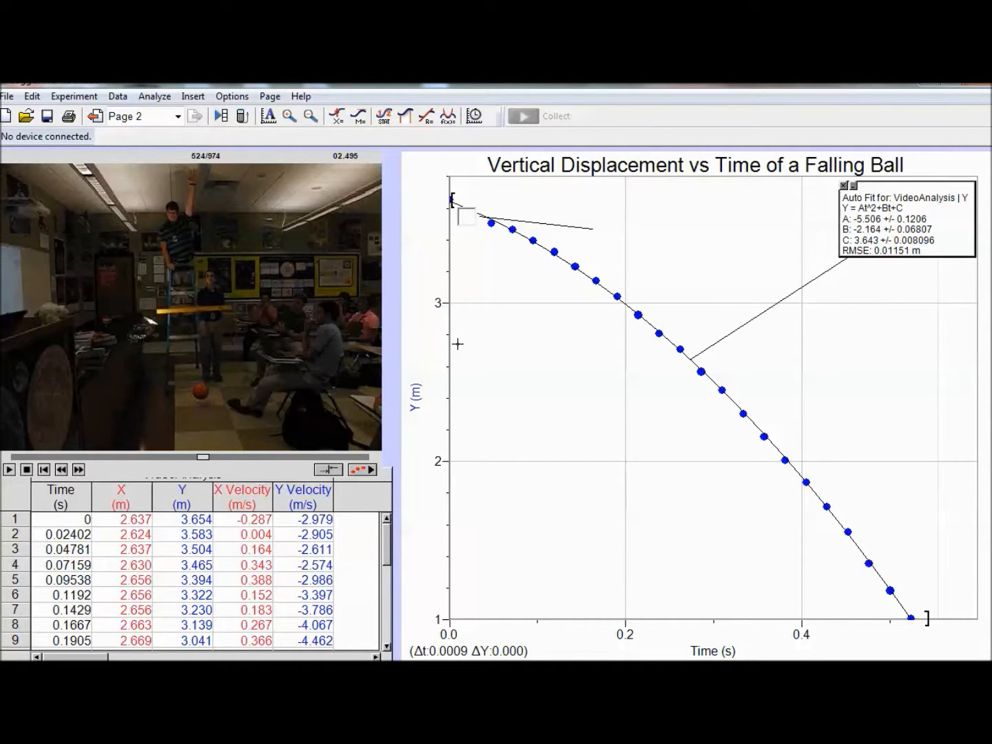
text(Equation for line is)
key(Return)
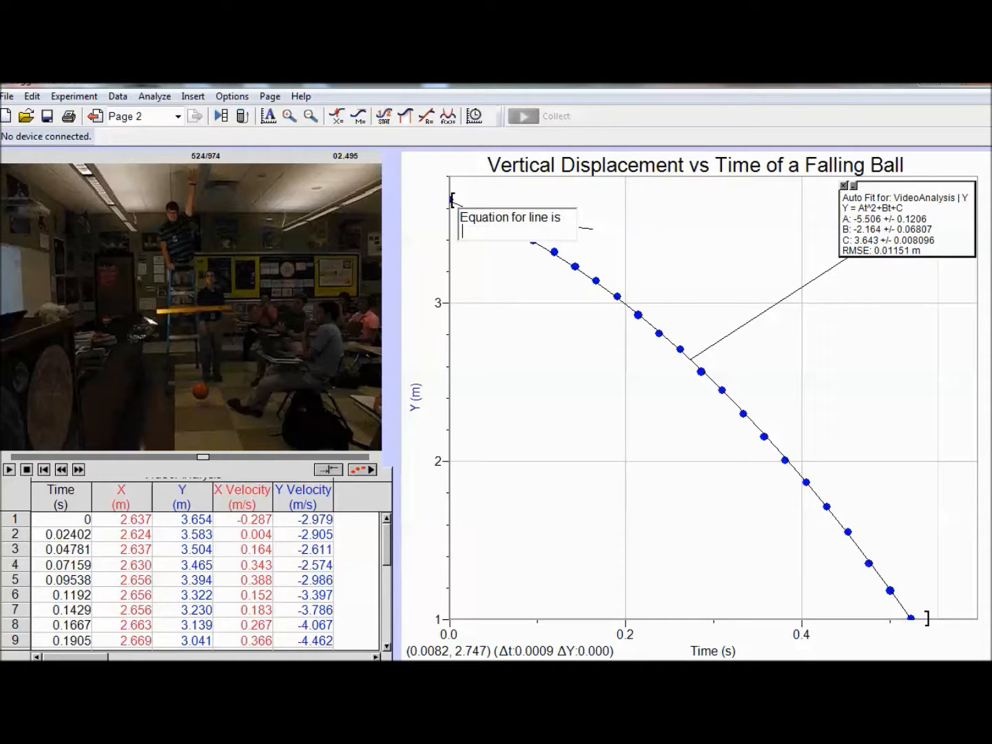
text(y=-5.5t^2)
key(Return)
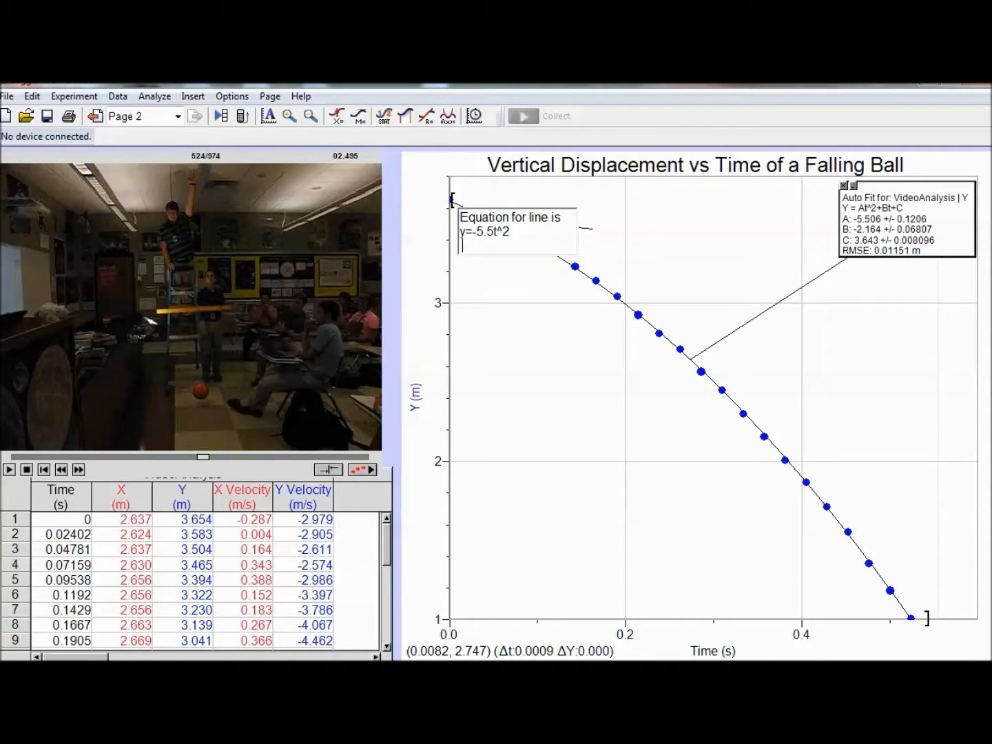
Step: Add the lines "d=1/2at^2" and "-5.5 = 1/2a" to the annotation, each separated by a blank line
key(Return)
text(D)
key(BackSpace)
text(d=1/2)
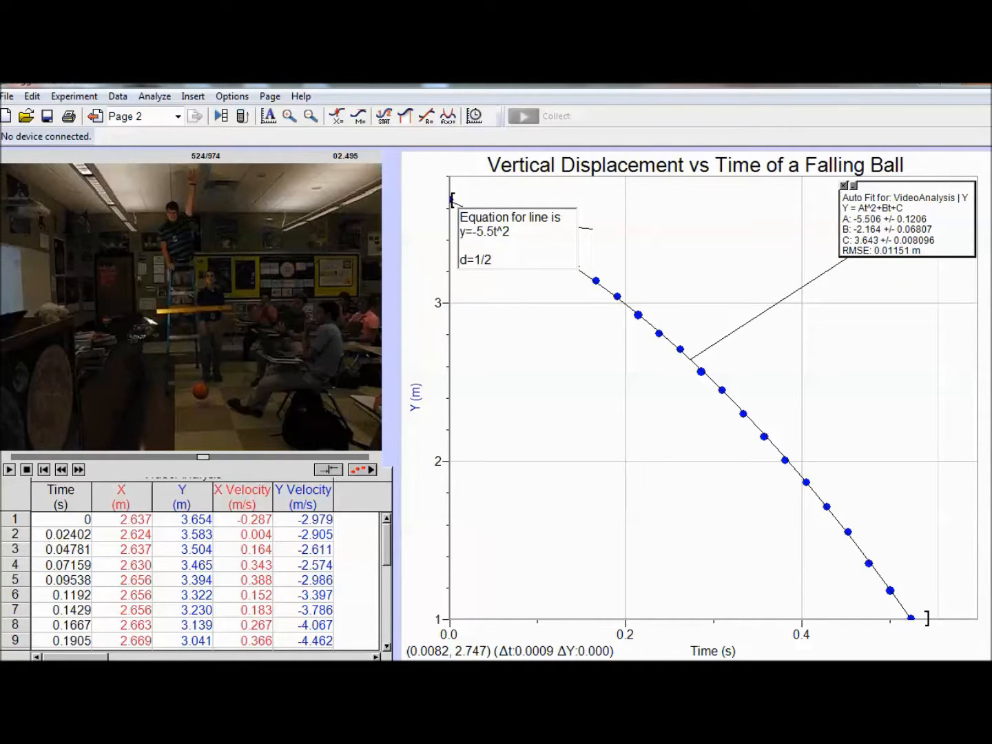
text(at^2)
key(Return)
key(Return)
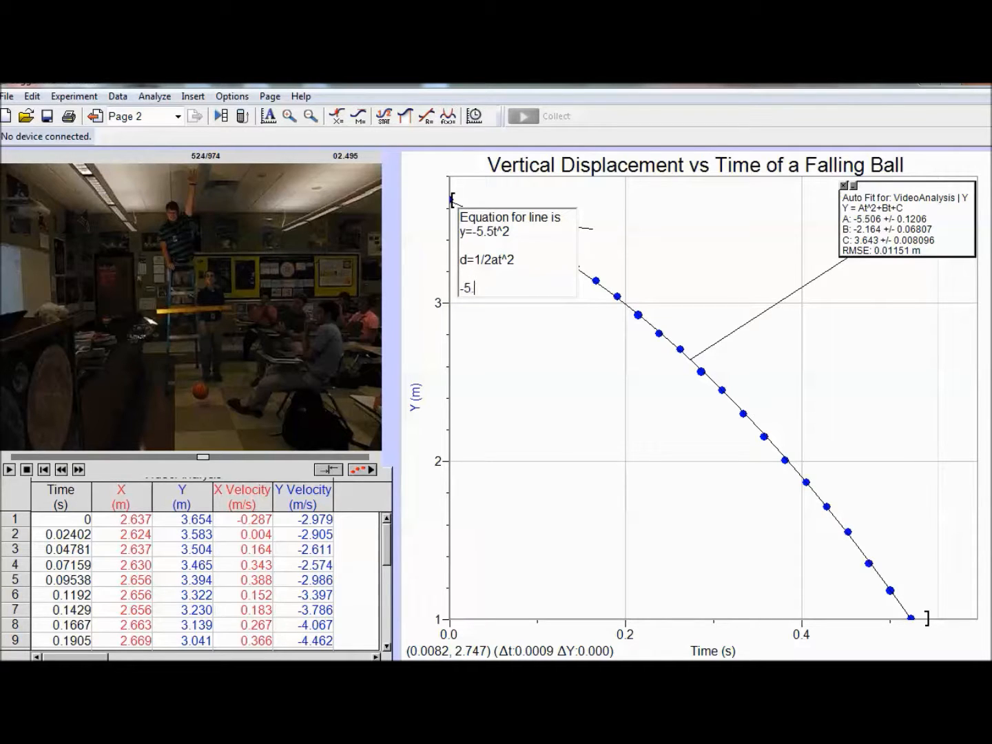
text(-5.5 = 1/2a)
Step: Move the equation annotation below the fit results box and point its leader line at the fitted curve
click(524, 251)
click(555, 298)
drag(555, 298, 569, 450)
mouse_move(561, 295)
mouse_down()
mouse_move(589, 490)
mouse_move(621, 540)
mouse_move(824, 499)
mouse_move(933, 434)
mouse_move(927, 405)
mouse_move(907, 390)
mouse_up()
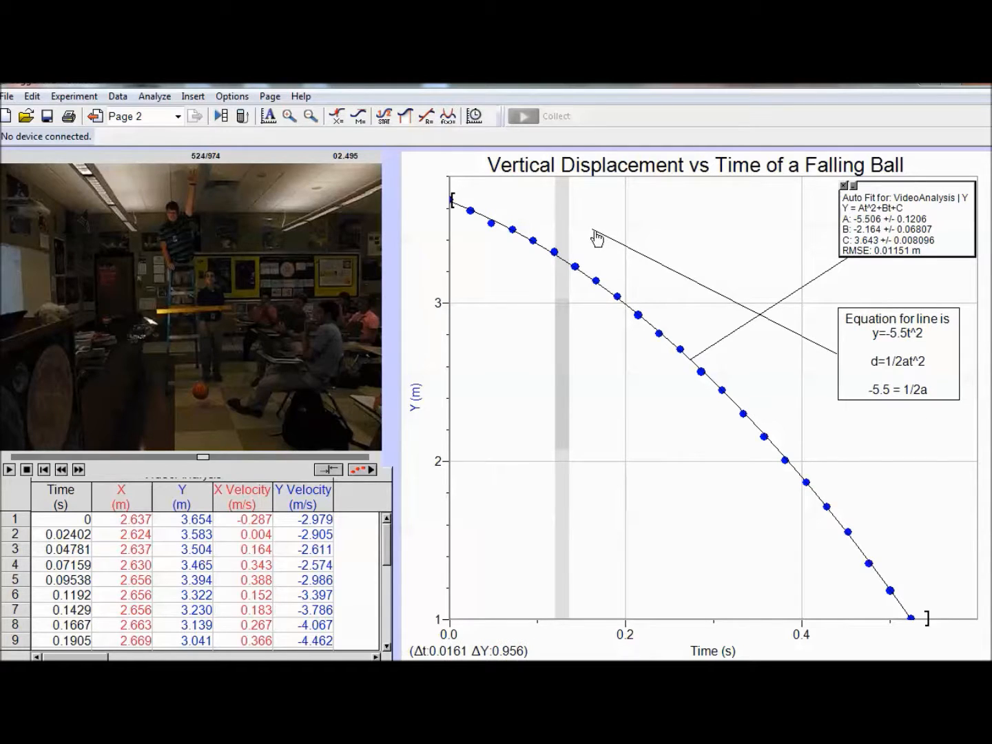
drag(593, 233, 755, 432)
click(610, 452)
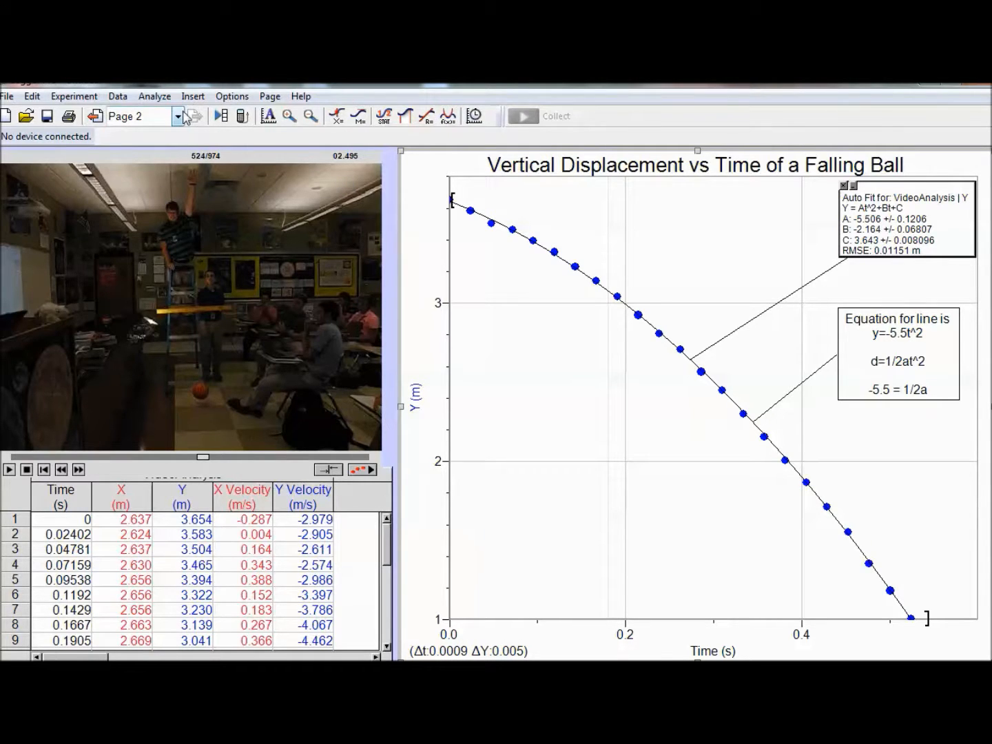
Step: Add a third page after page 2 as a copy of its contents
click(276, 103)
click(114, 174)
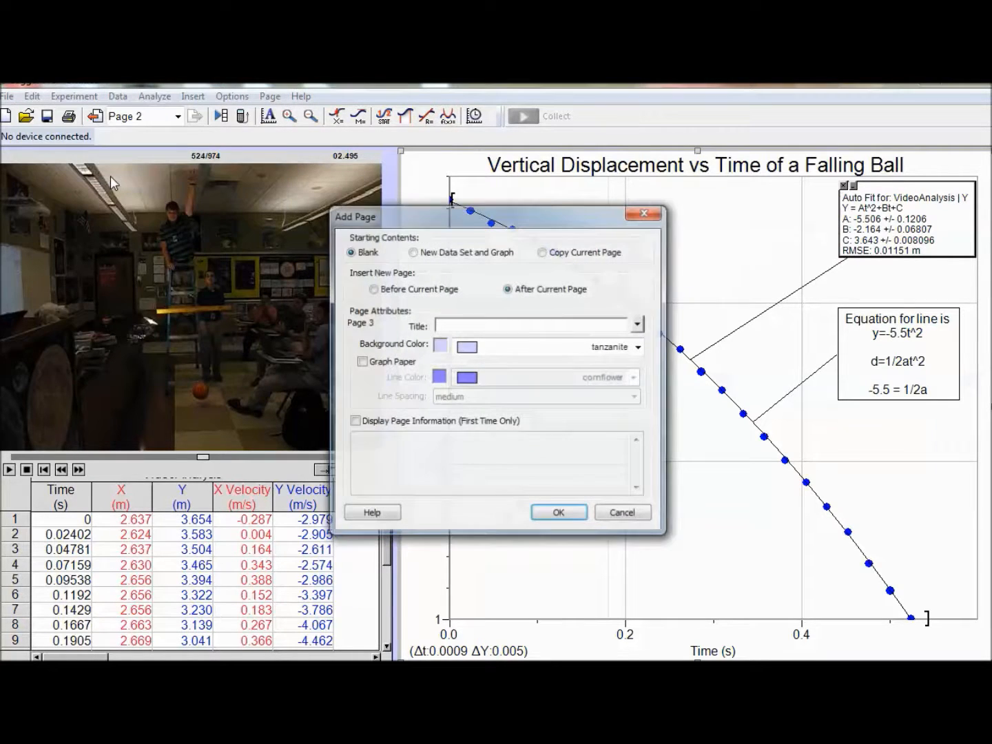
click(543, 252)
click(559, 514)
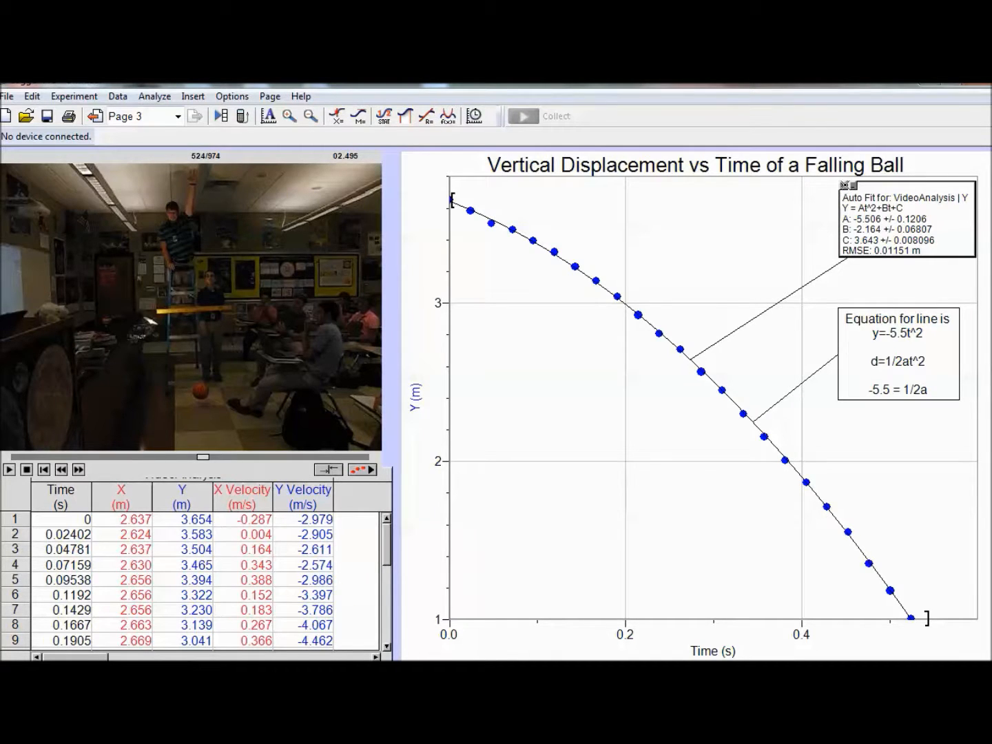
Step: Remove the quadratic fit from the page 3 graph and try to delete the copied equation annotation
click(844, 186)
double_click(857, 324)
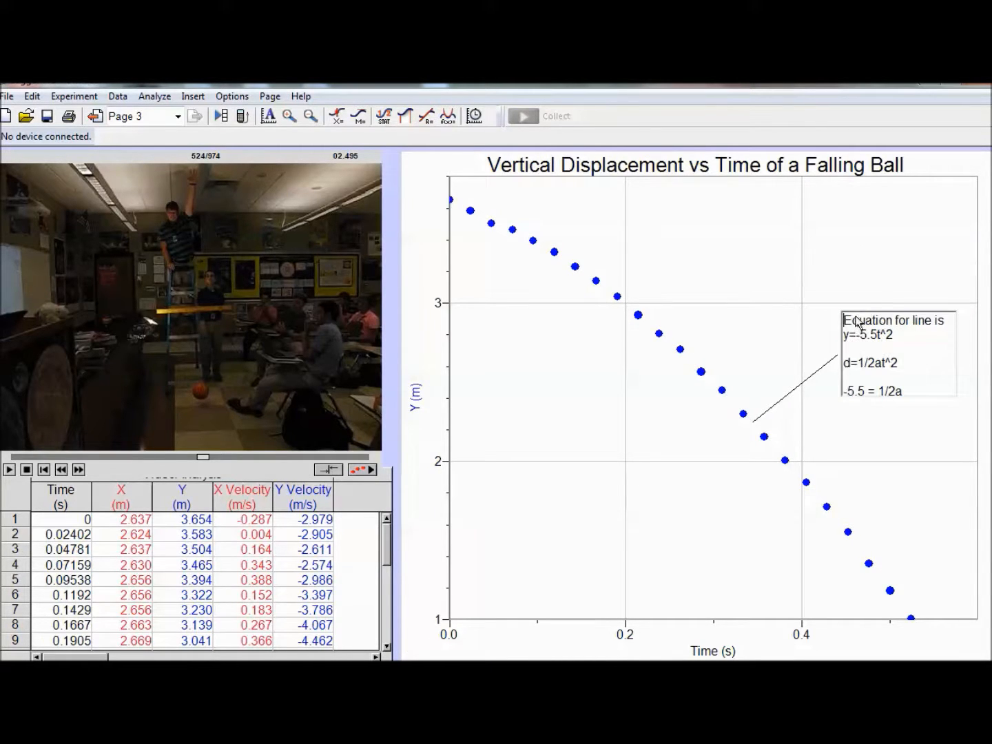
click(856, 306)
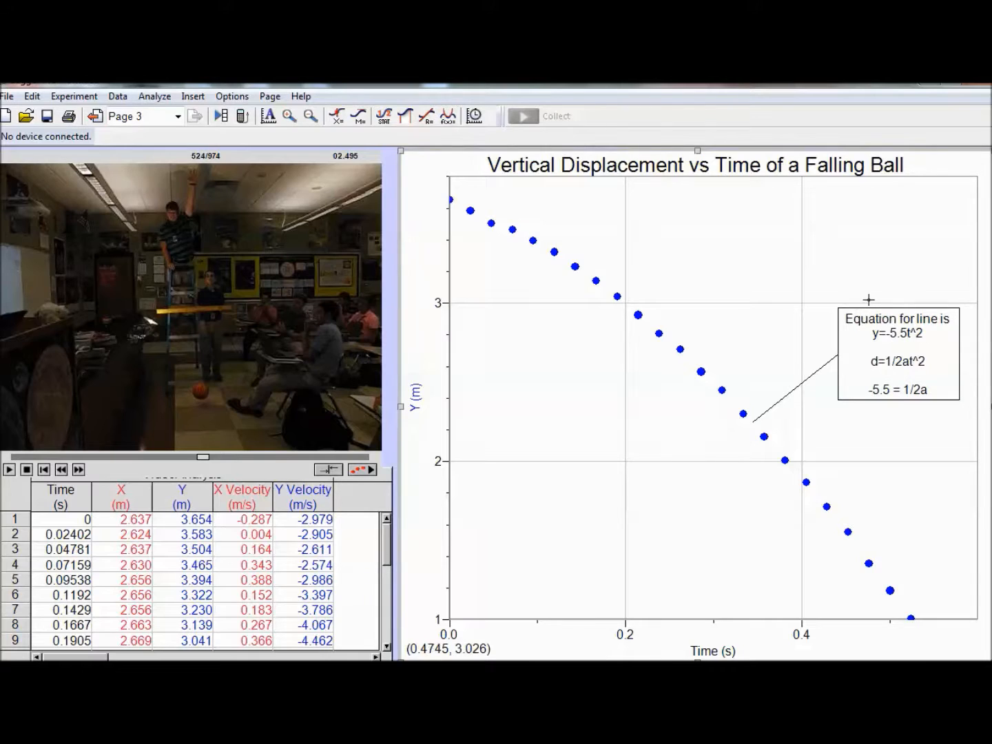
key(Delete)
click(870, 319)
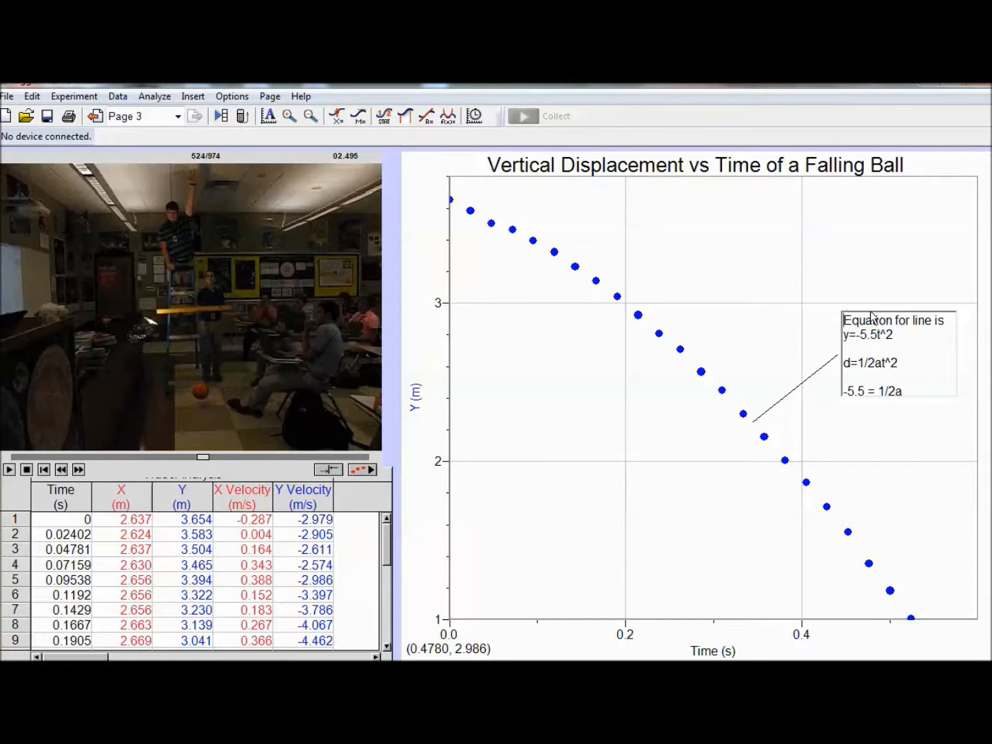
key(Delete)
Step: Try again to delete the equation annotation, then undo the deletion of the graph
drag(865, 392, 824, 393)
click(819, 366)
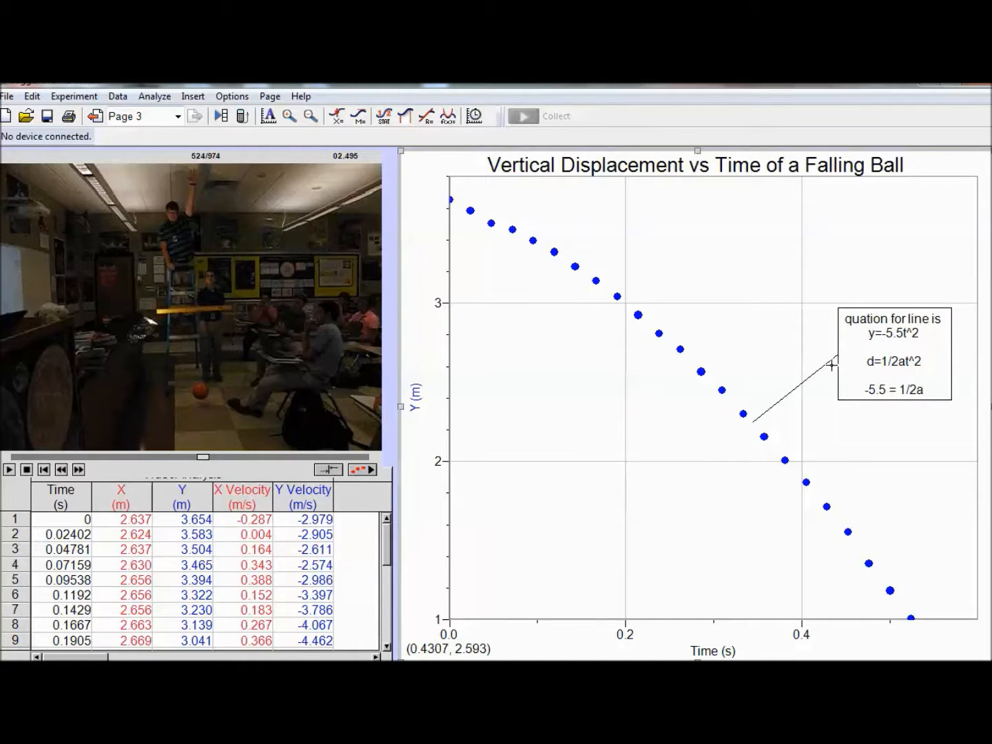
key(Delete)
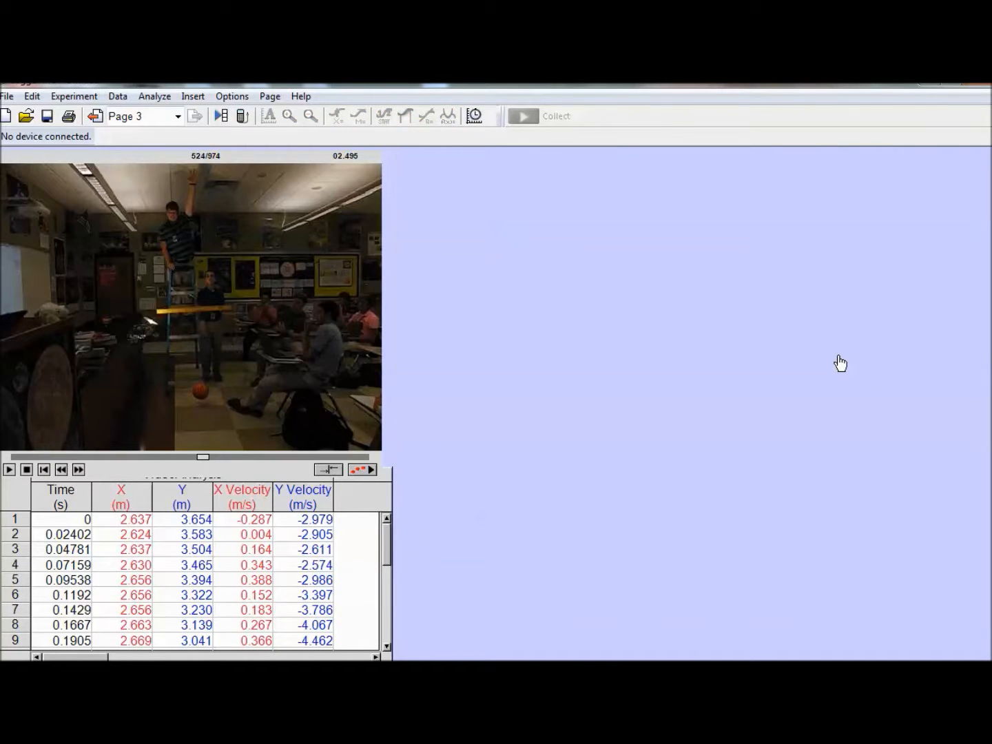
key(ctrl+z)
double_click(857, 348)
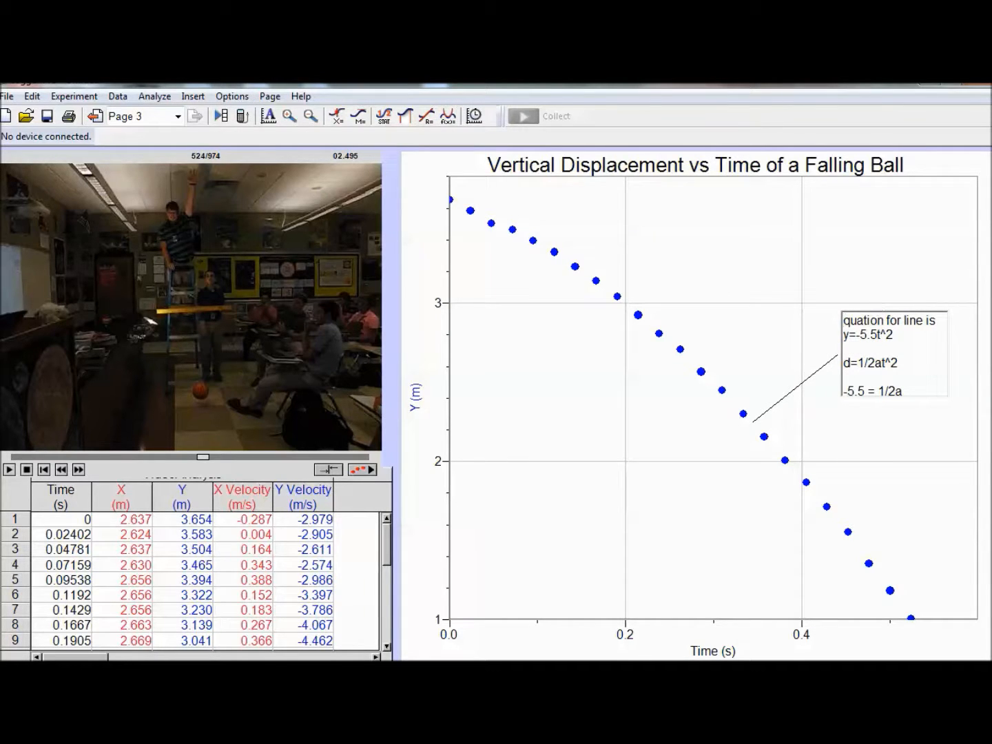
click(192, 97)
click(192, 96)
right_click(871, 357)
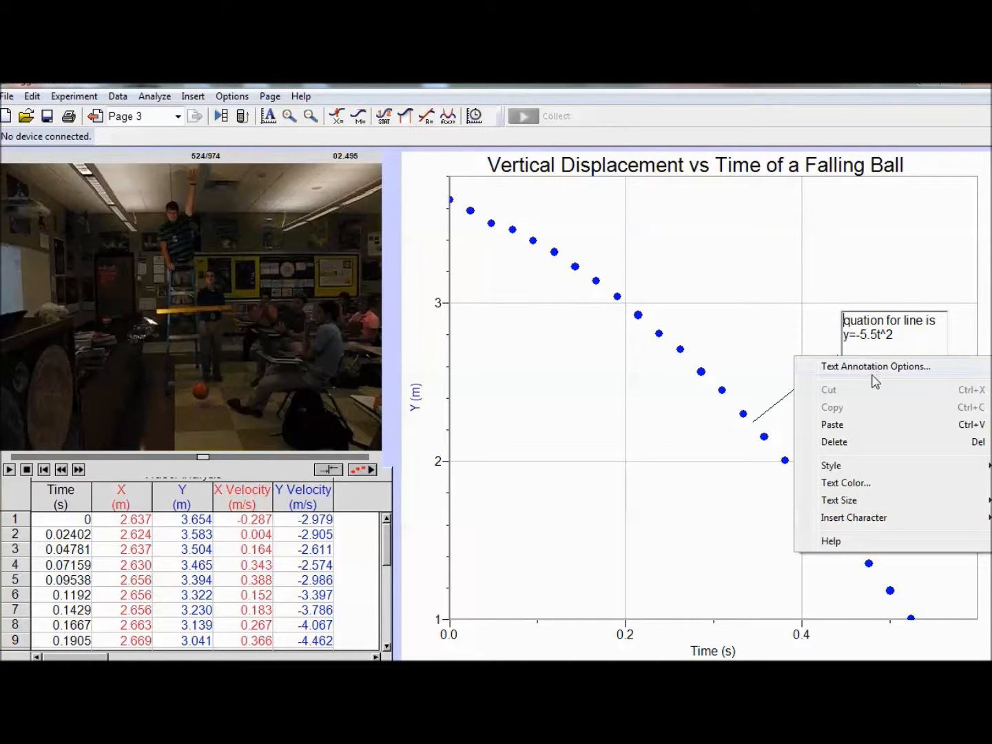
click(871, 369)
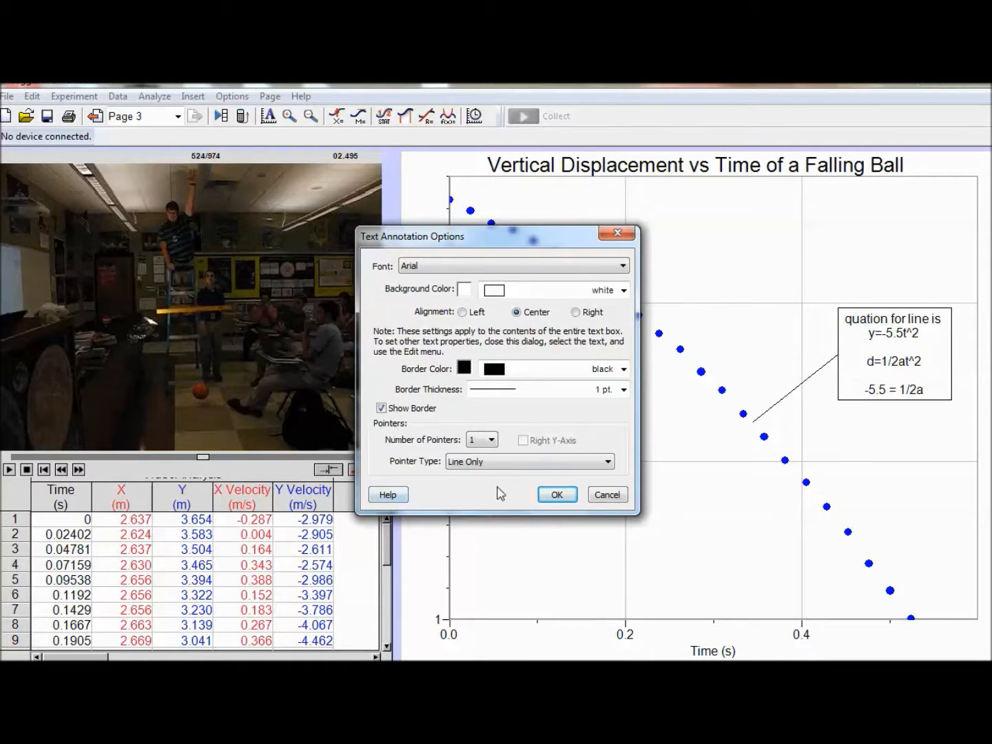
click(597, 501)
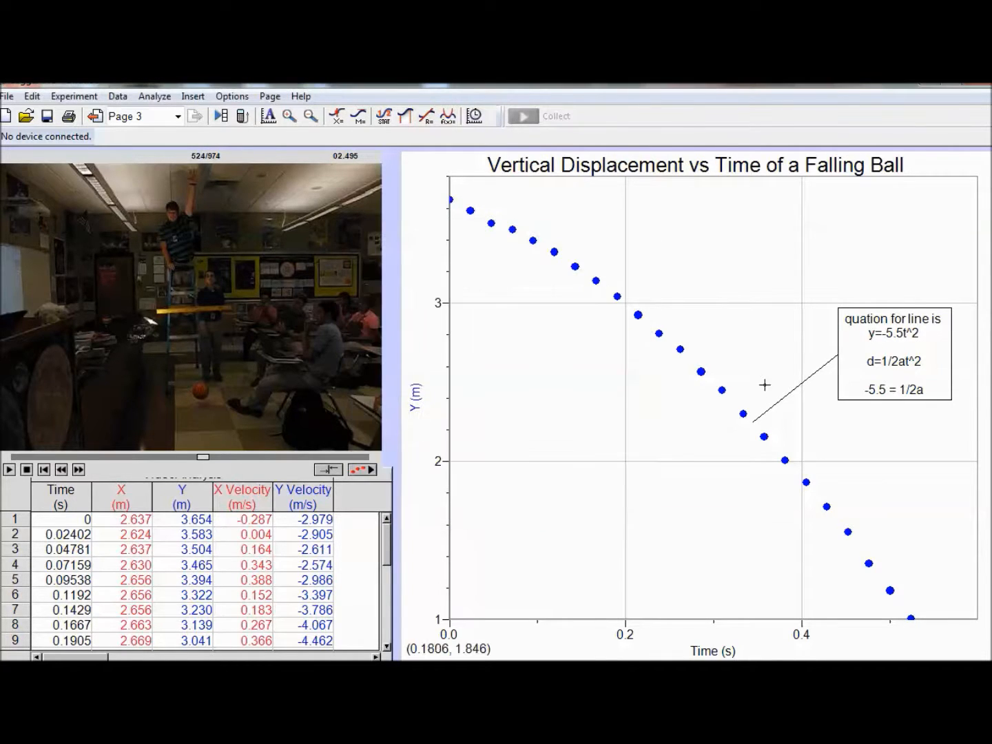
click(855, 379)
Step: Plot Y Velocity instead of Y on the graph's vertical axis
click(882, 278)
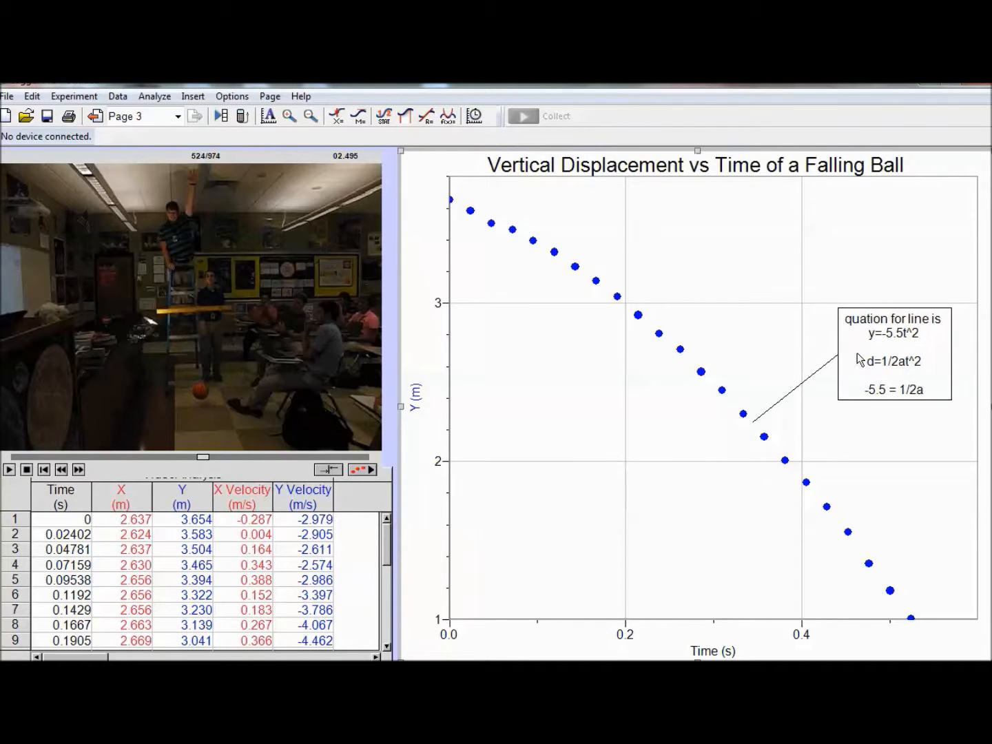
click(415, 393)
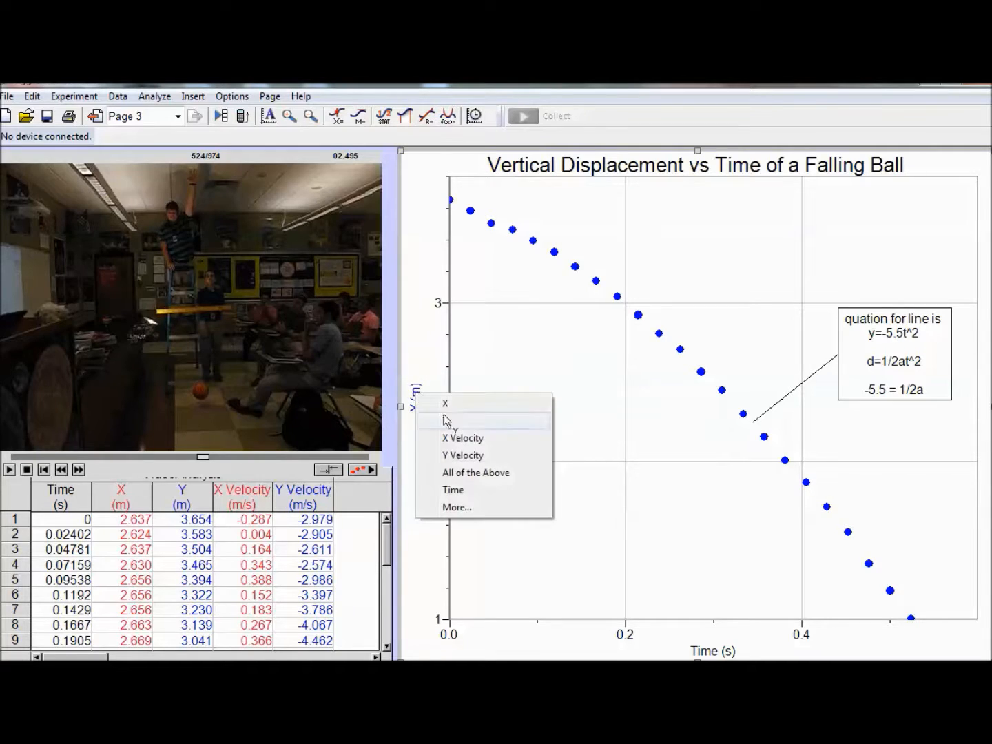
click(462, 456)
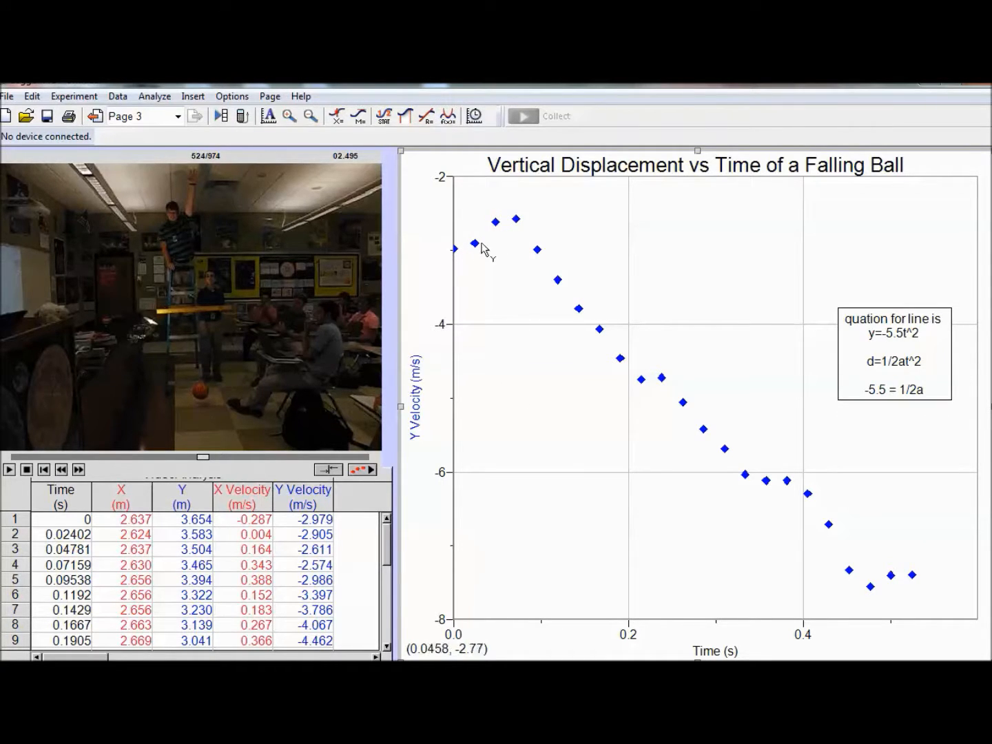
Step: Apply a linear fit to the velocity points between about 0.07 s and 0.44 s, and move its results box to the graph's upper-right corner
click(506, 212)
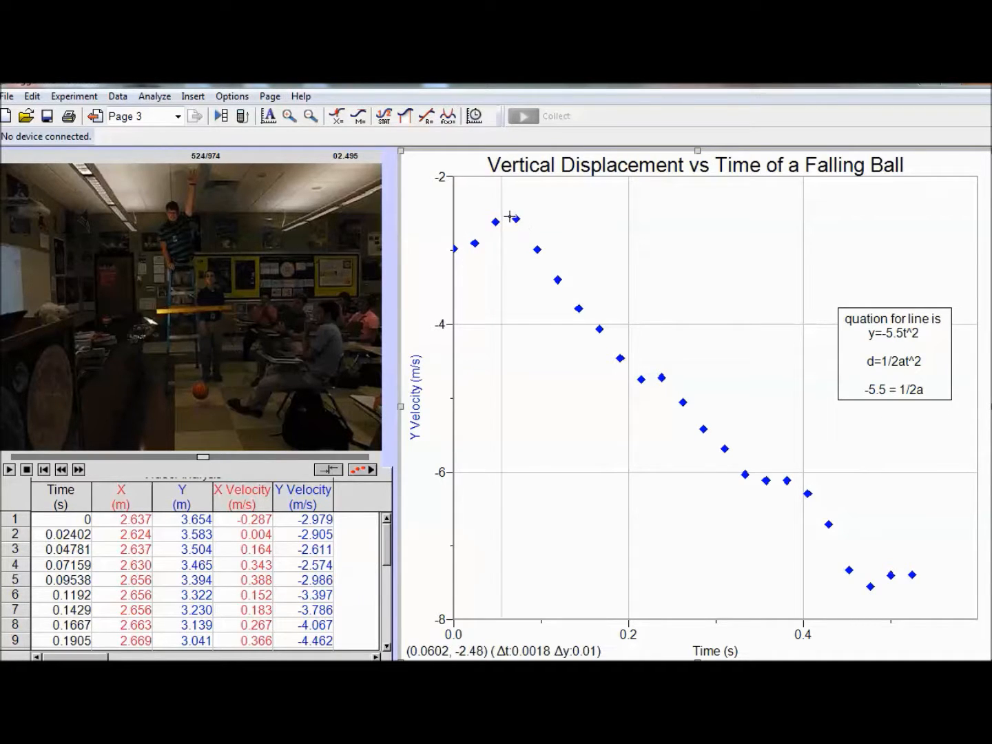
drag(510, 218, 672, 420)
mouse_move(759, 475)
mouse_down()
mouse_move(939, 567)
mouse_move(916, 584)
mouse_move(839, 585)
mouse_move(840, 558)
mouse_up()
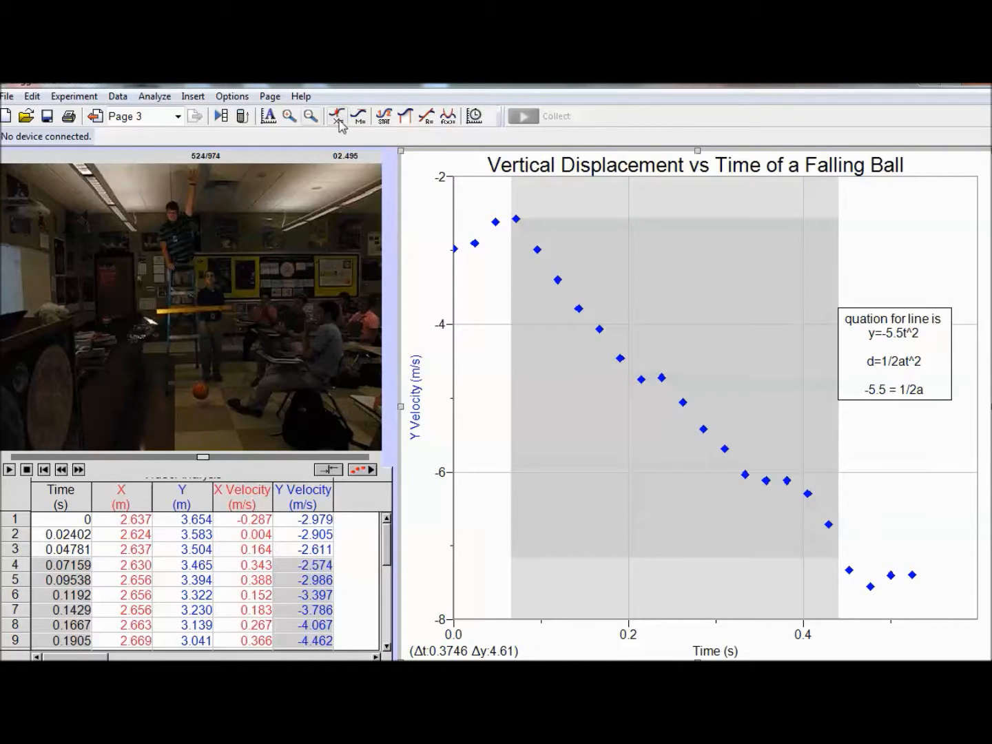
click(427, 116)
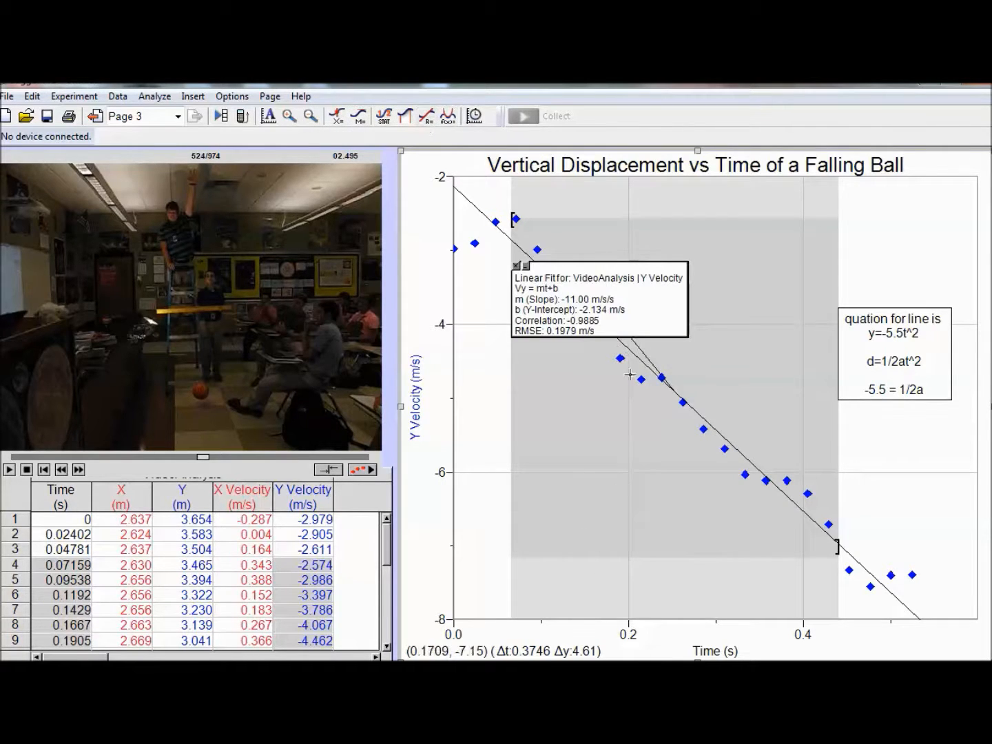
drag(600, 303, 864, 223)
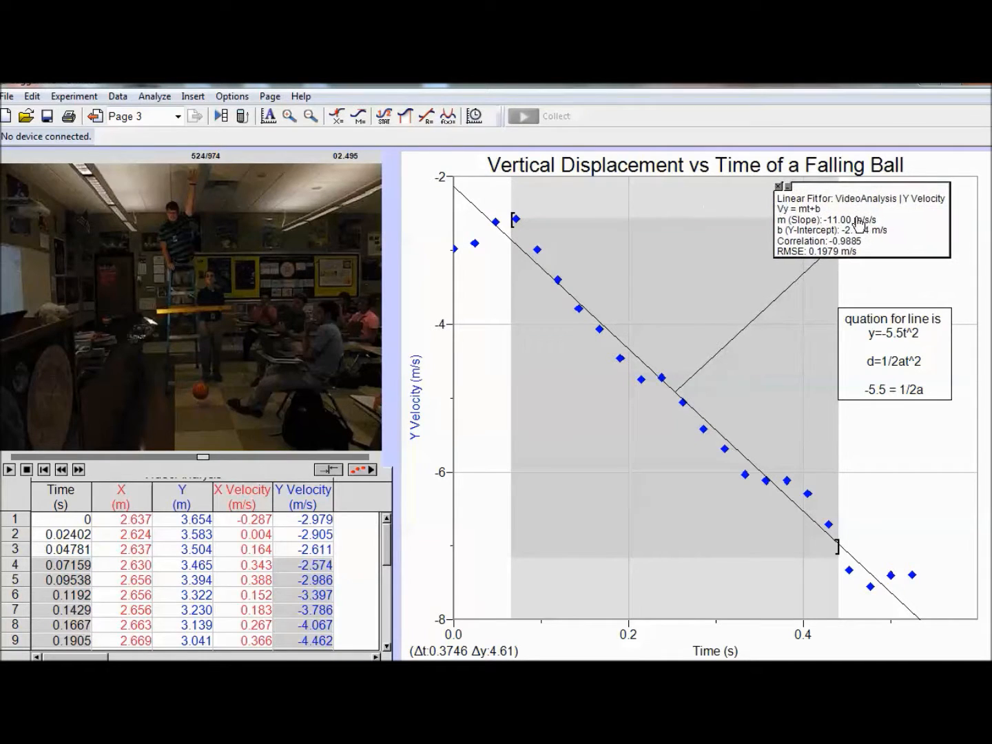
click(619, 516)
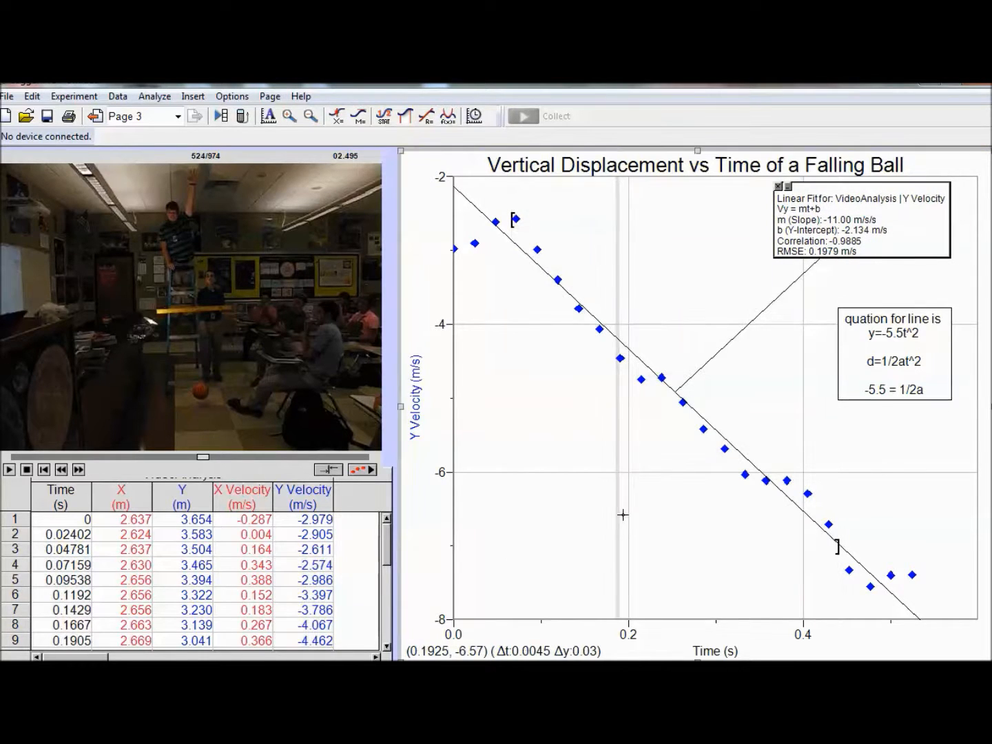
Step: Retitle the graph "Vertical Velocity vs Time of Falling Ball"
right_click(571, 184)
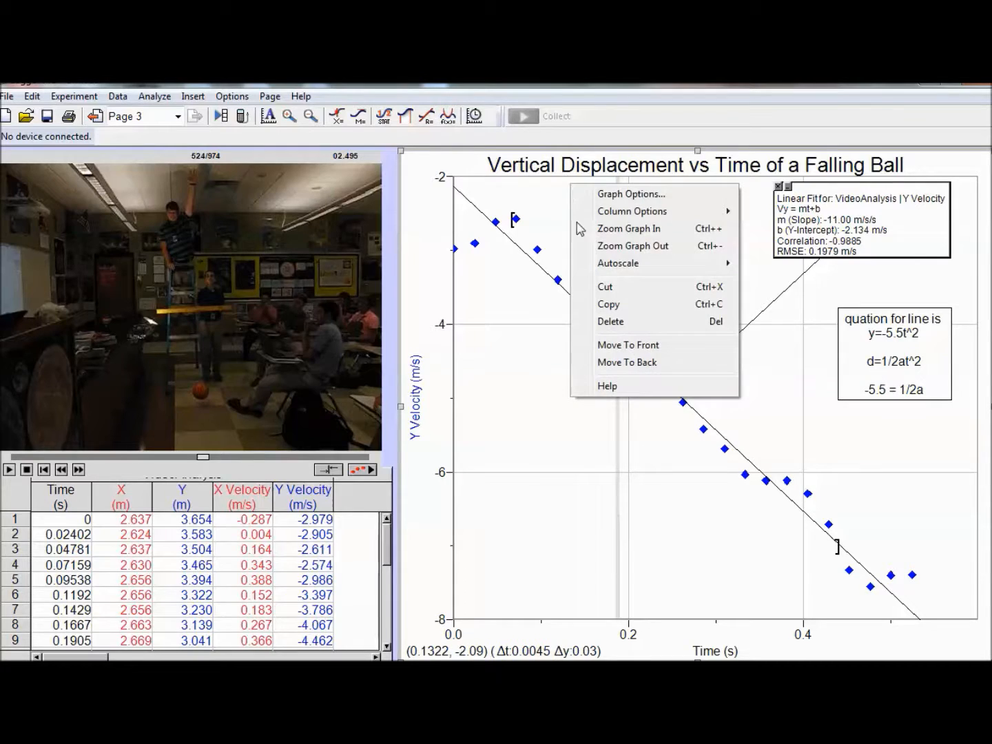
click(618, 195)
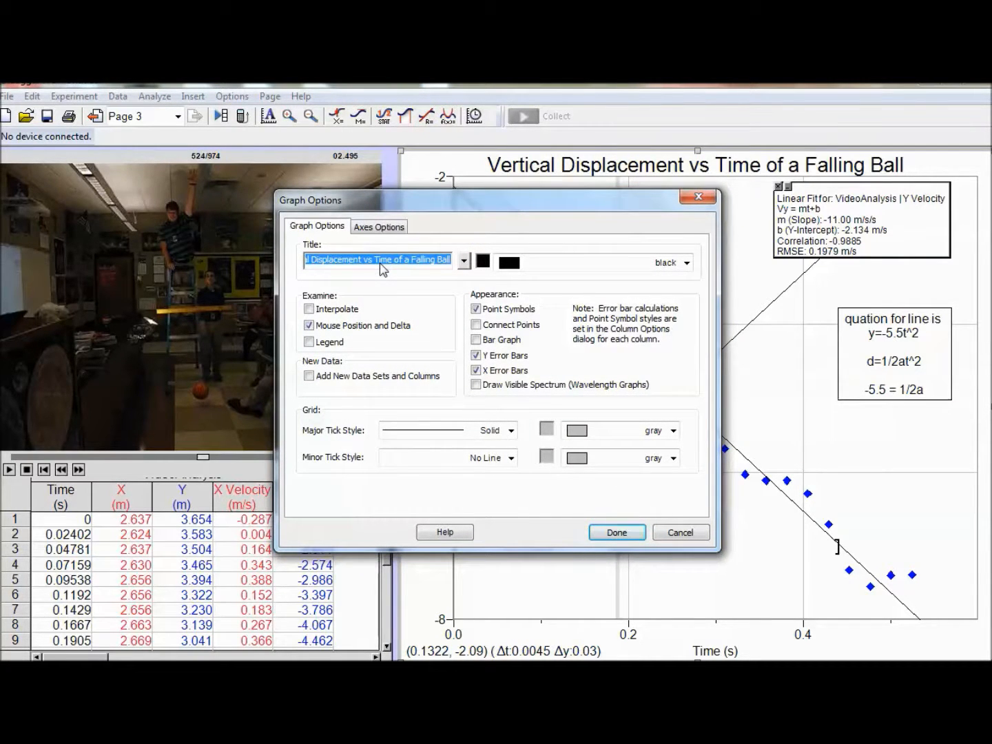
text(Vertical Velocity vst Time of)
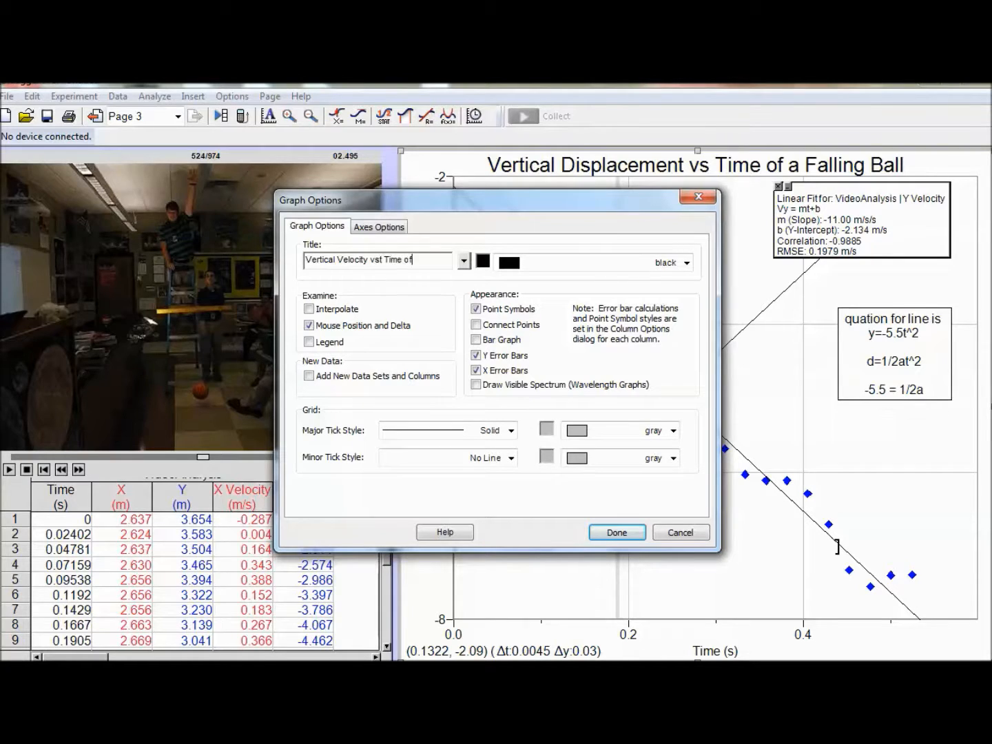
text(ling BAll)
key(BackSpace)
text(all)
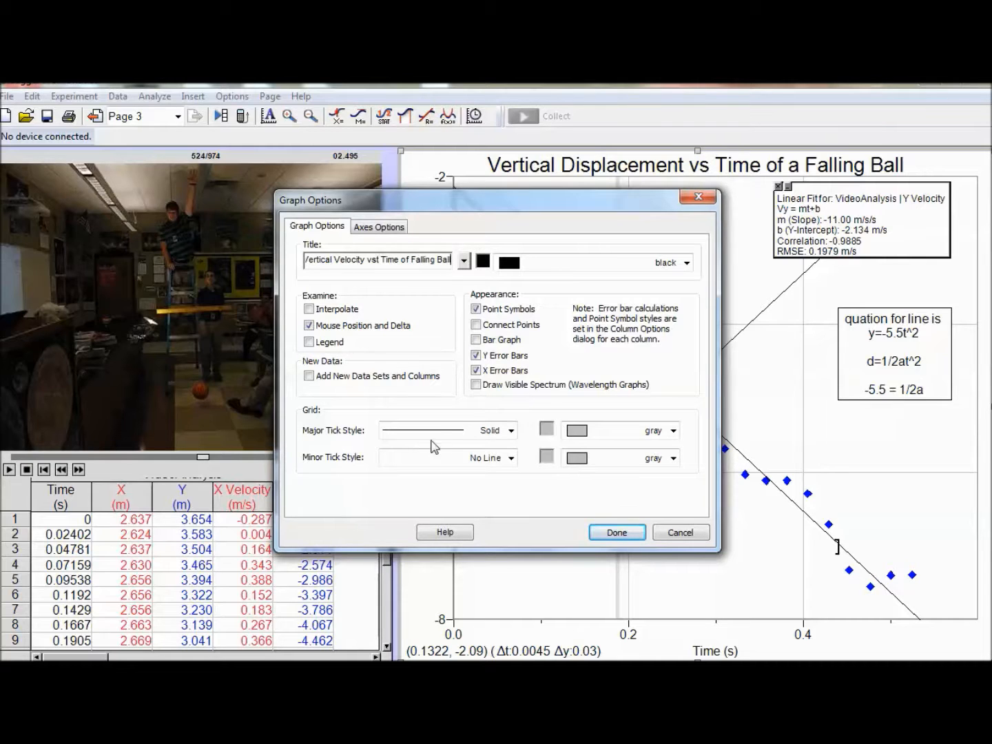
click(610, 533)
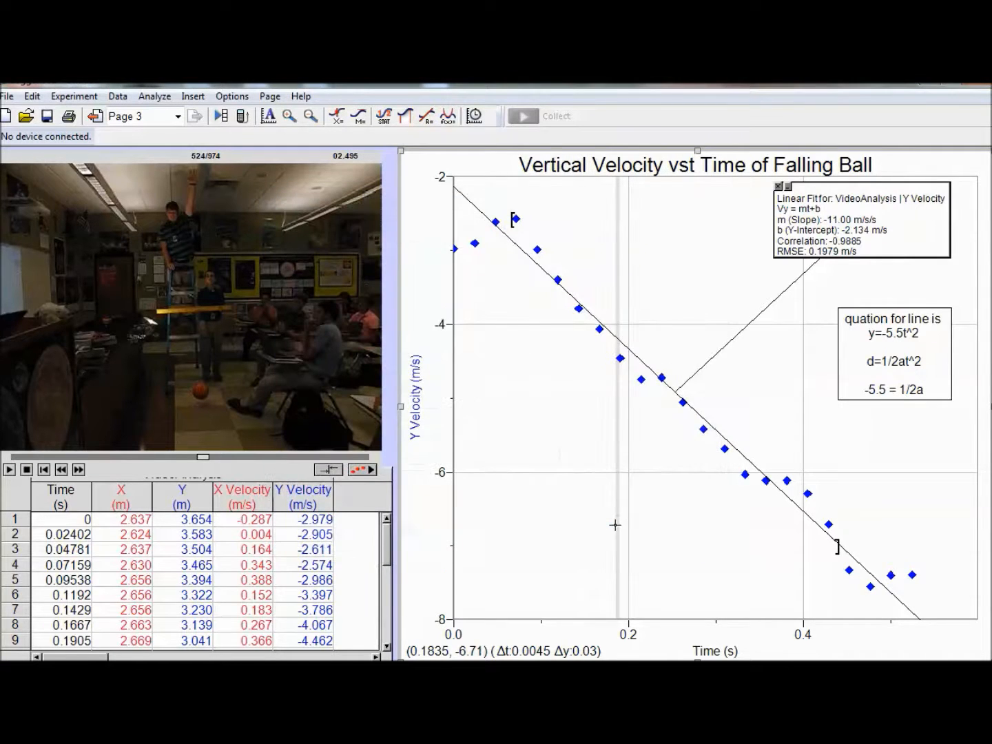
double_click(696, 169)
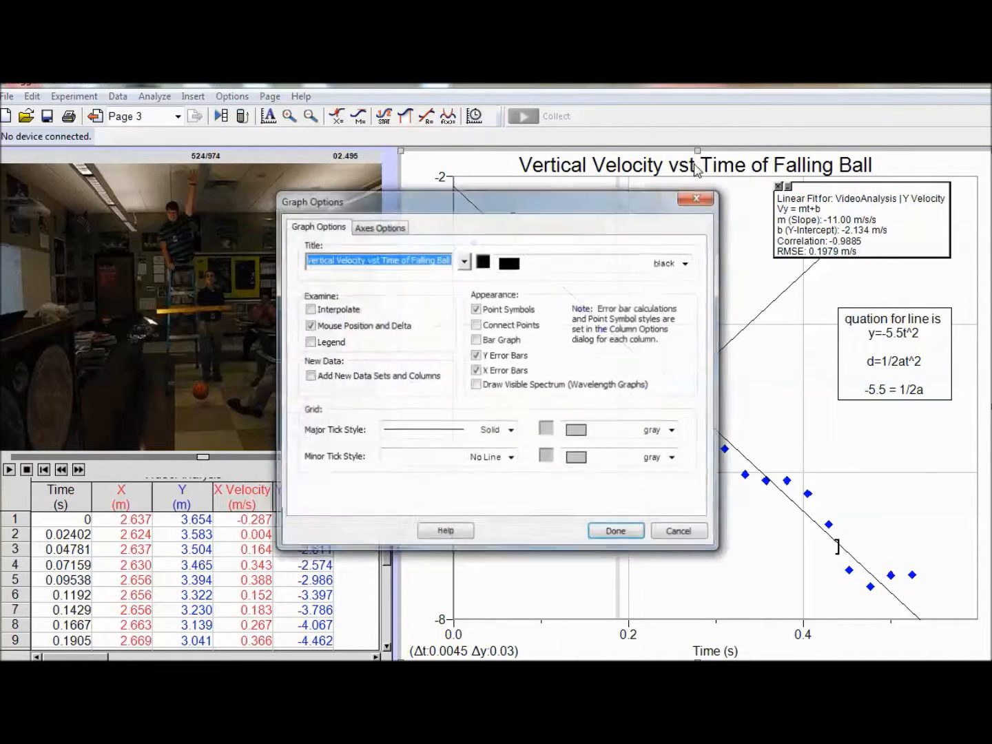
click(373, 259)
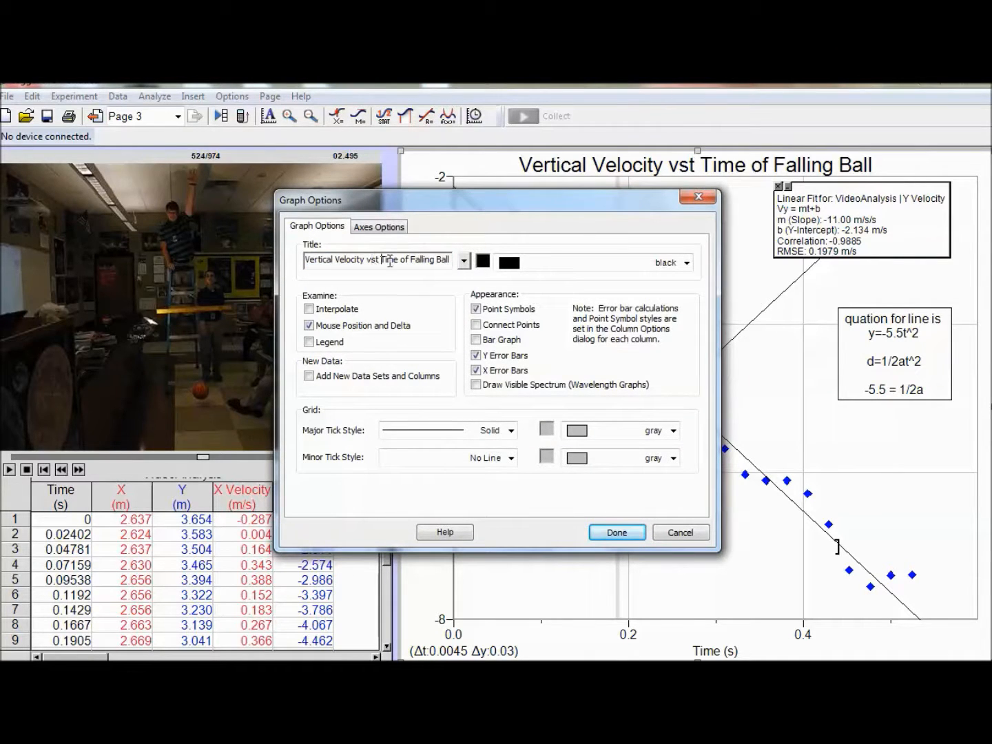
key(BackSpace)
click(616, 533)
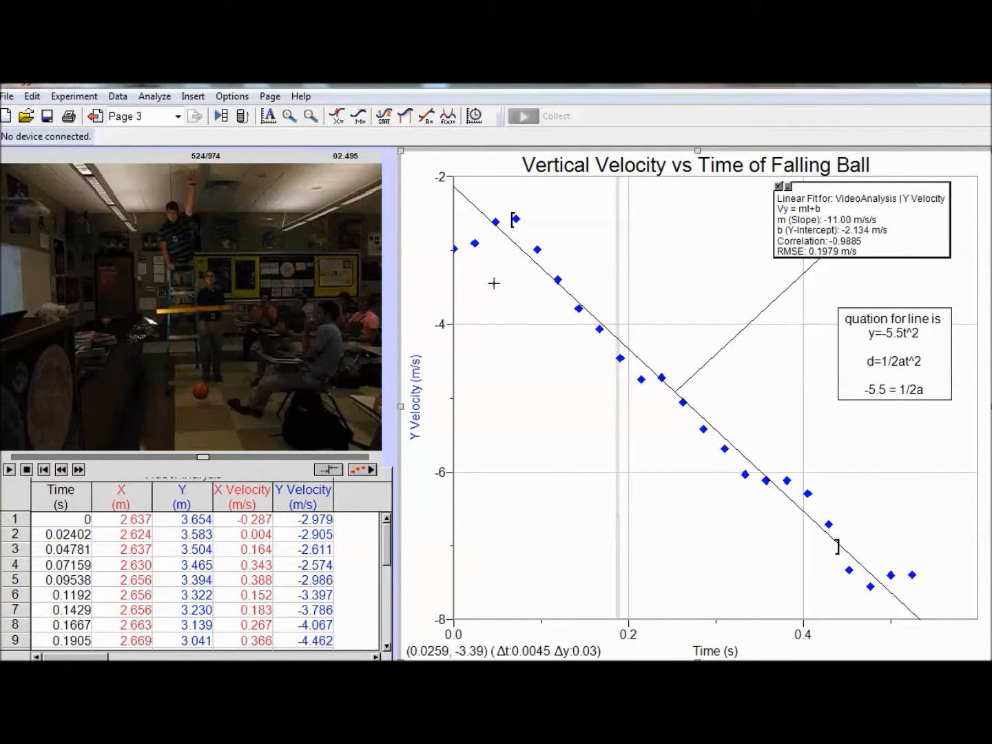
Step: Replace the old equation text in the annotation with "Slope of the velocity vs time" and start a new line
click(895, 358)
drag(846, 320, 921, 380)
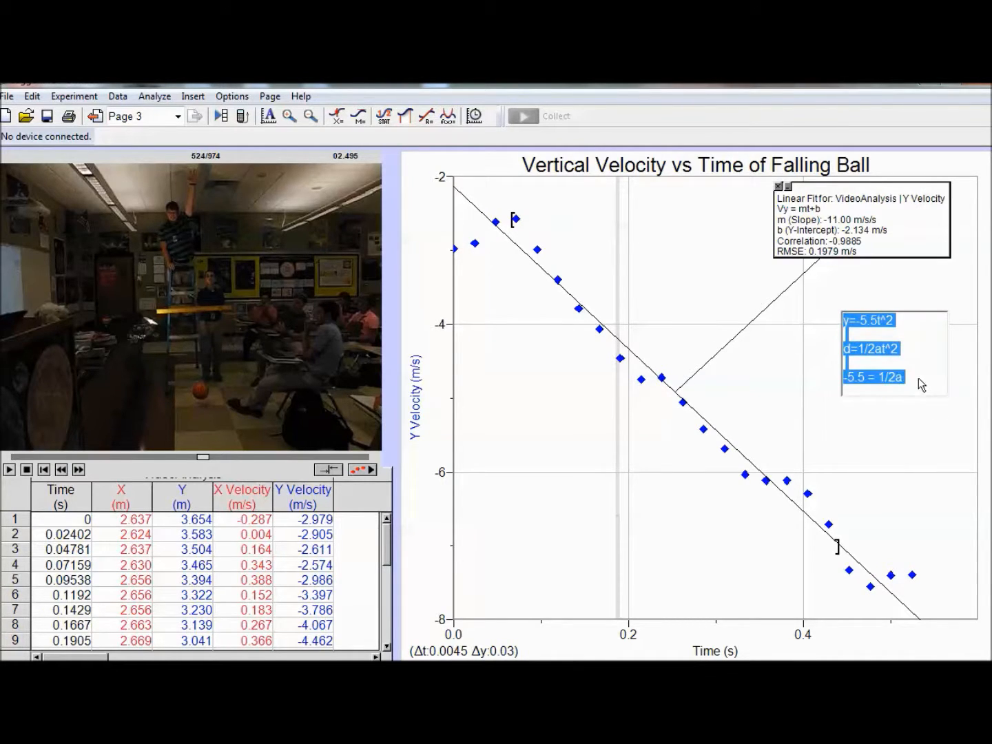
key(Delete)
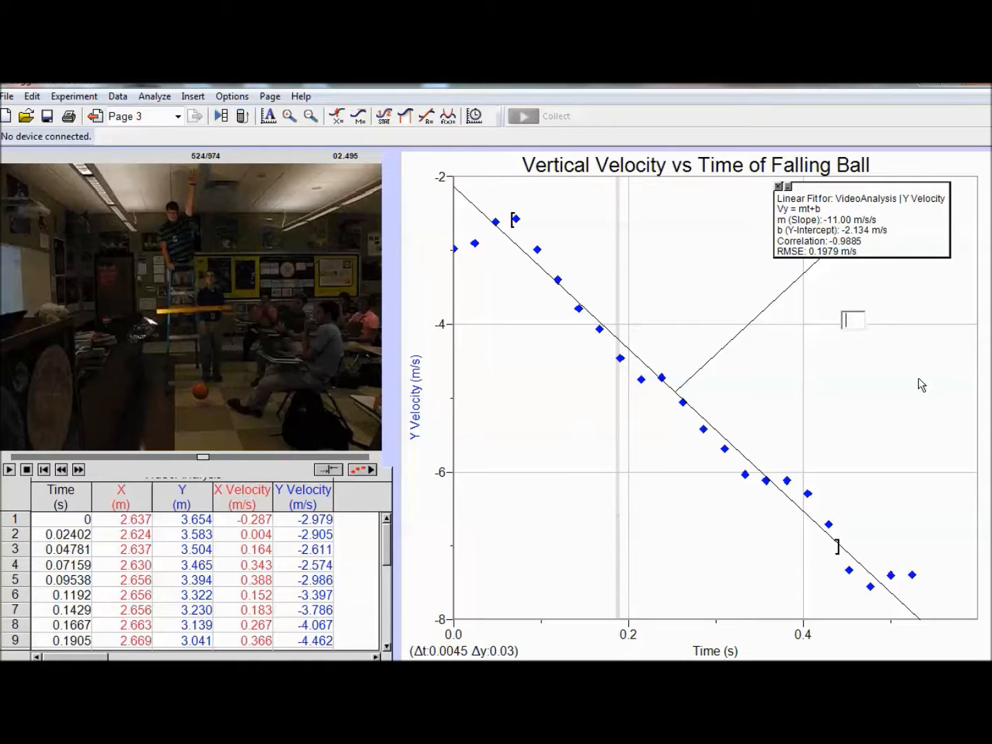
text(Slope of lin)
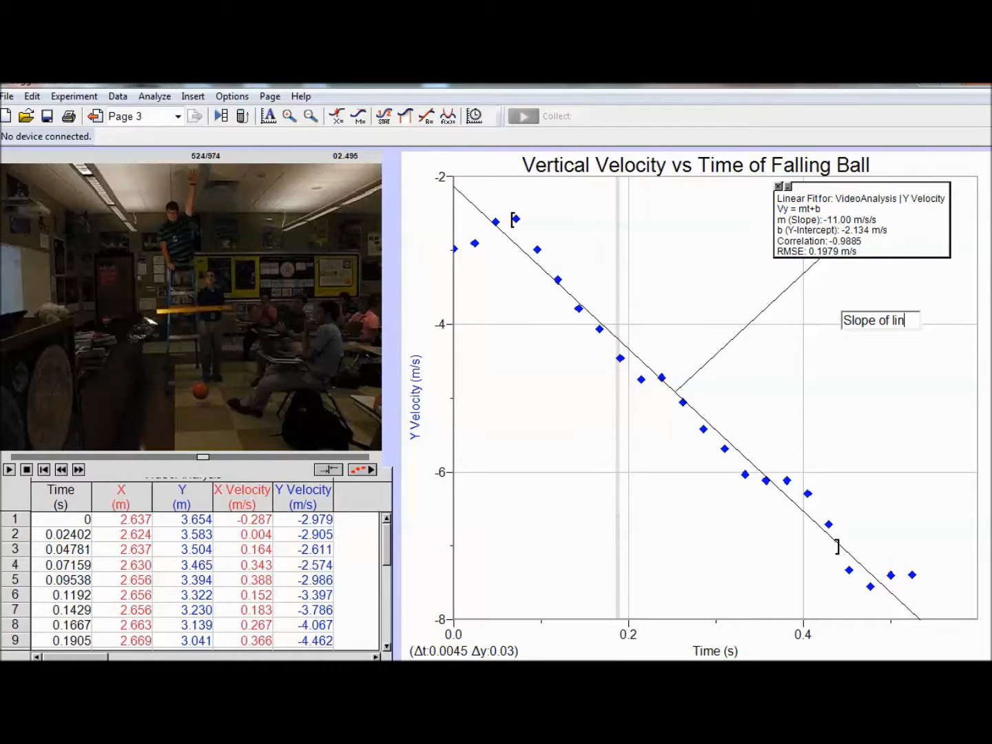
text(the velc)
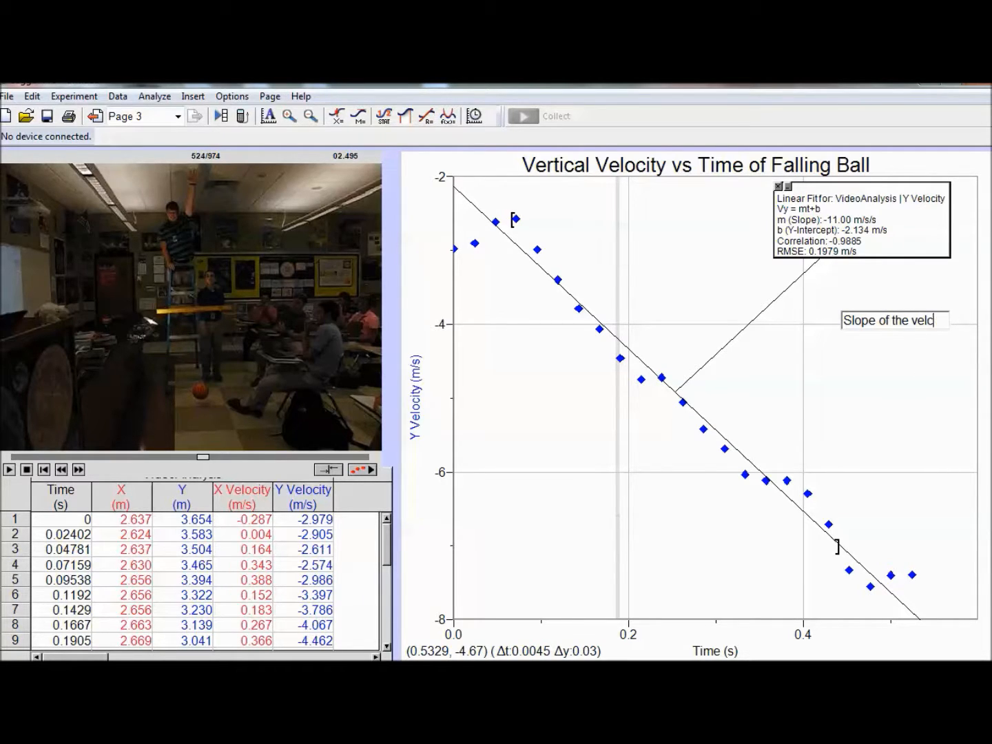
text(oityty vs time)
key(Return)
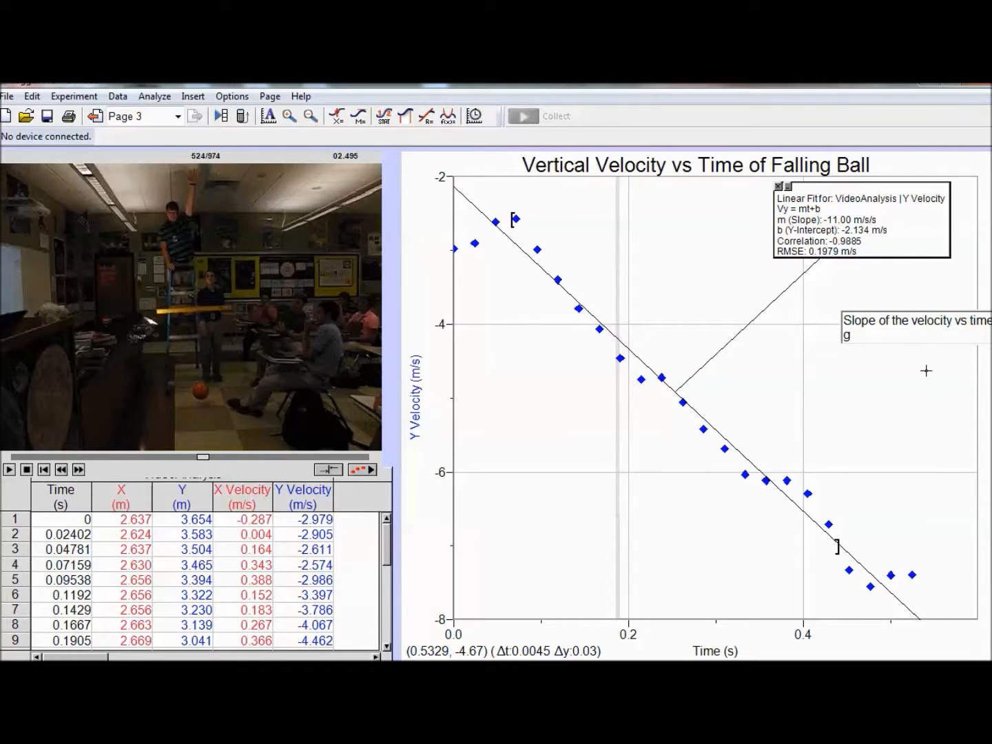
Step: Complete the annotation with the line "is acceleration." and shift its box left so it sits beneath the fit results
text(is acceleration.)
click(890, 368)
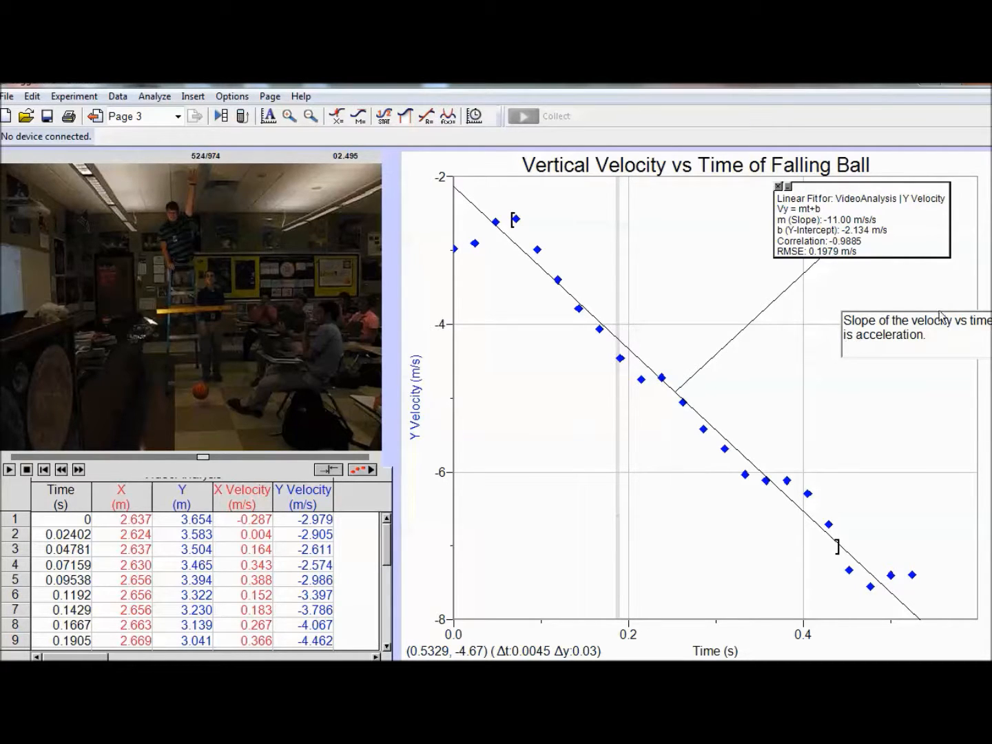
click(886, 310)
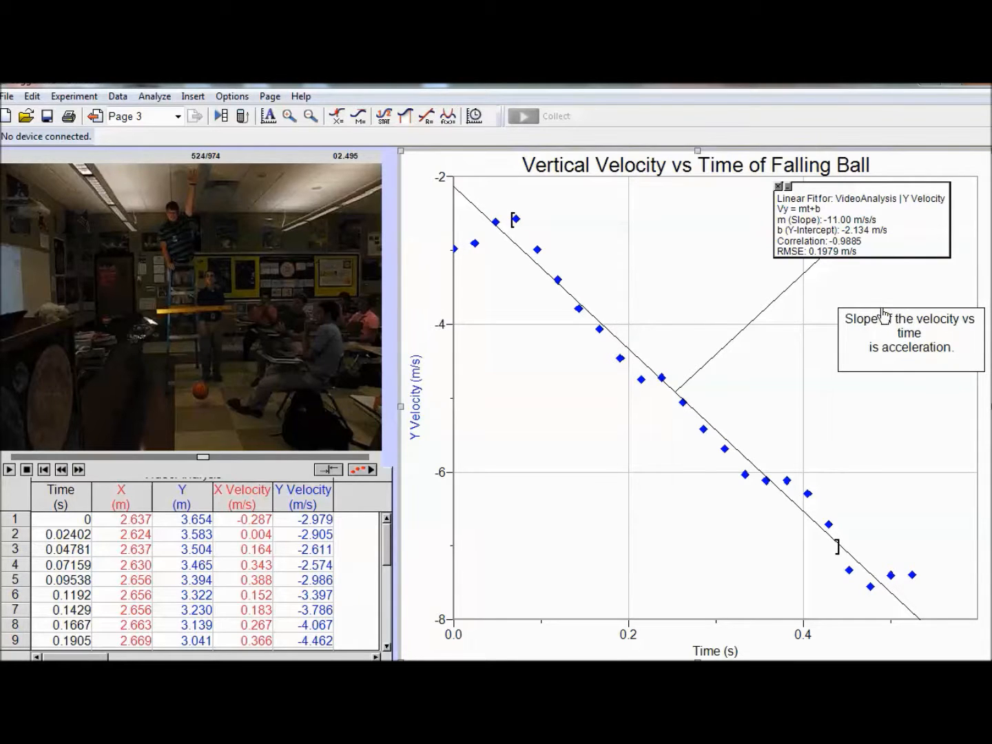
drag(884, 315, 835, 314)
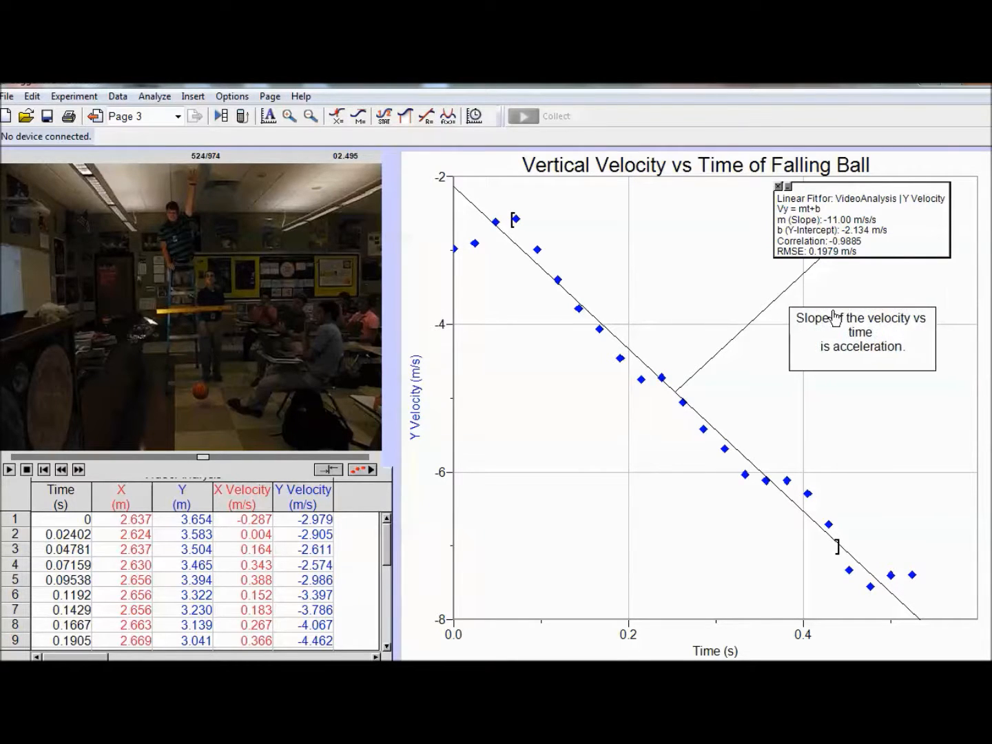
Step: Add the line "Slope = -11.00 m/s2" below the acceleration sentence in the annotation
click(904, 355)
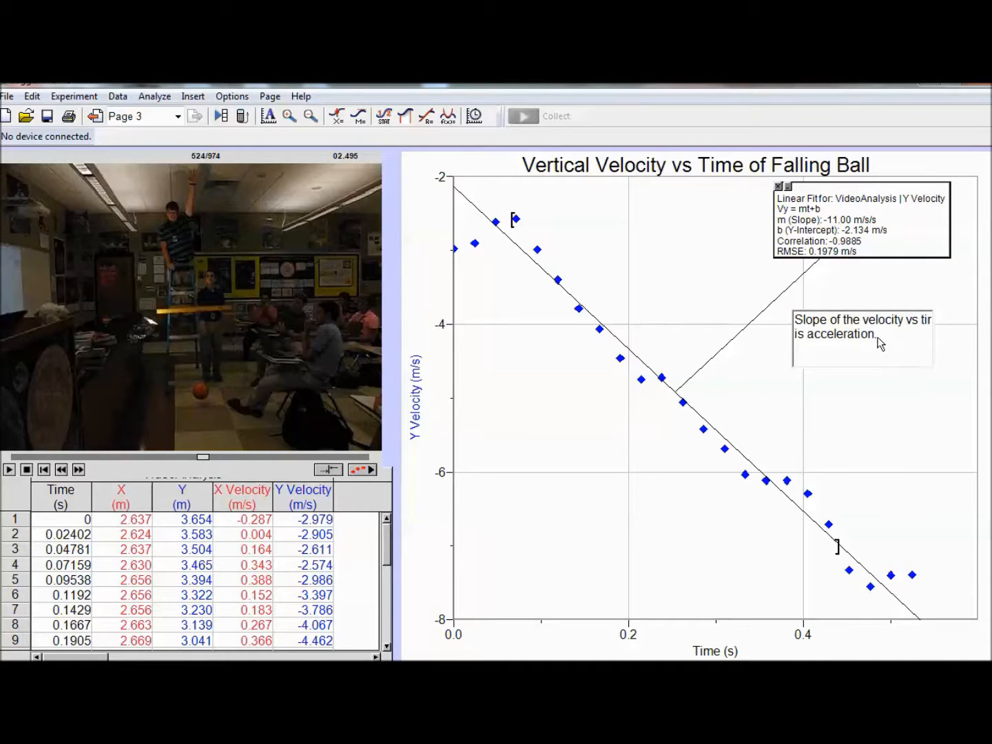
key(Return)
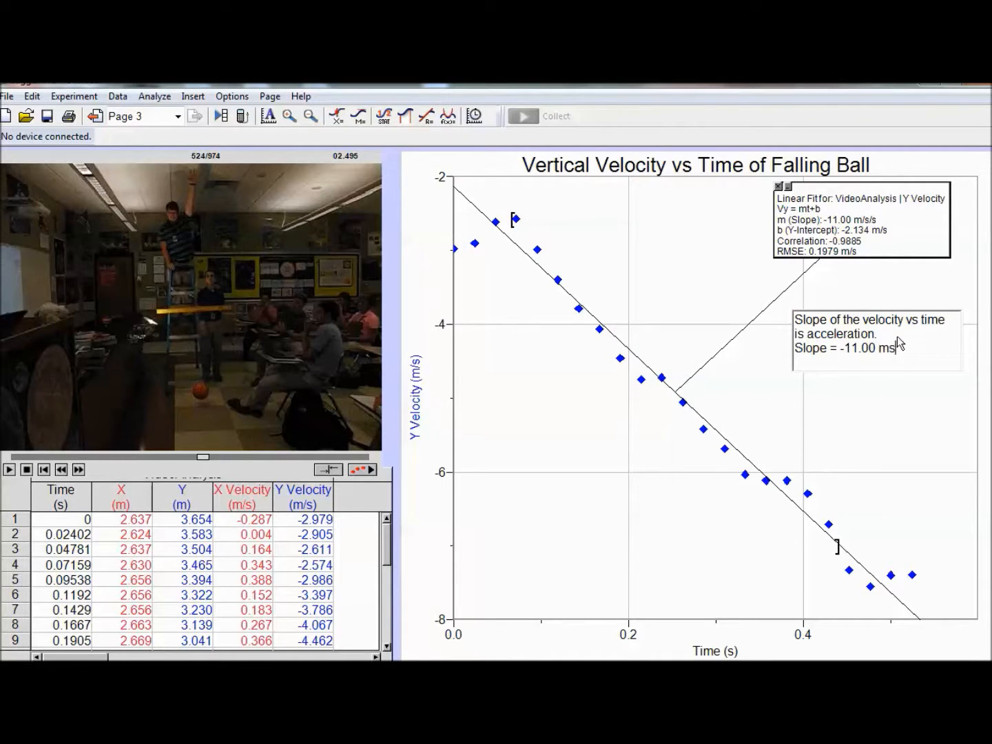
key(BackSpace)
text(/s2)
Step: Leave a blank line in the annotation and begin a new sentence reading "Showing the acceleration of the ball is"
key(Return)
key(Return)
text(Showing the a)
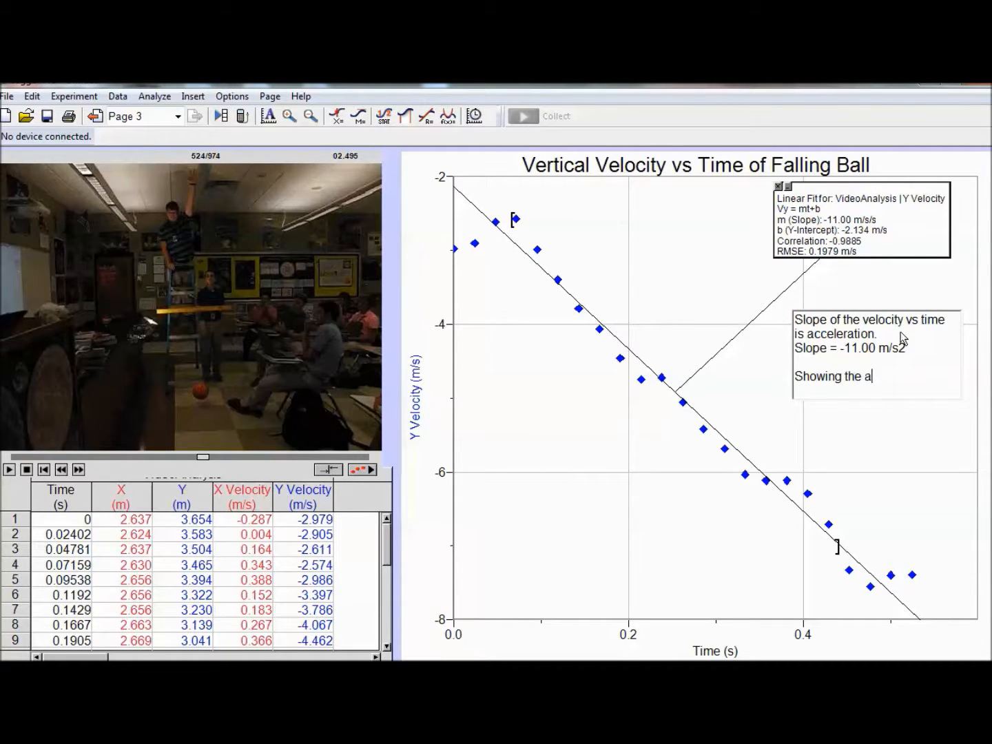
text(cceleration of the all)
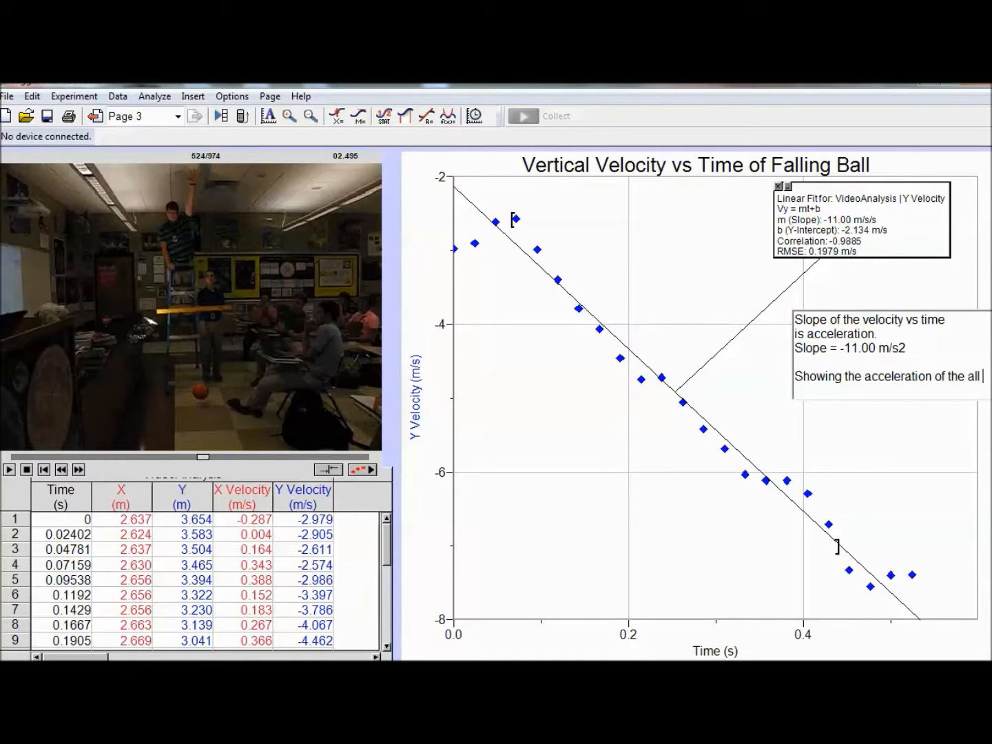
key(BackSpace)
key(BackSpace)
text(ball is -)
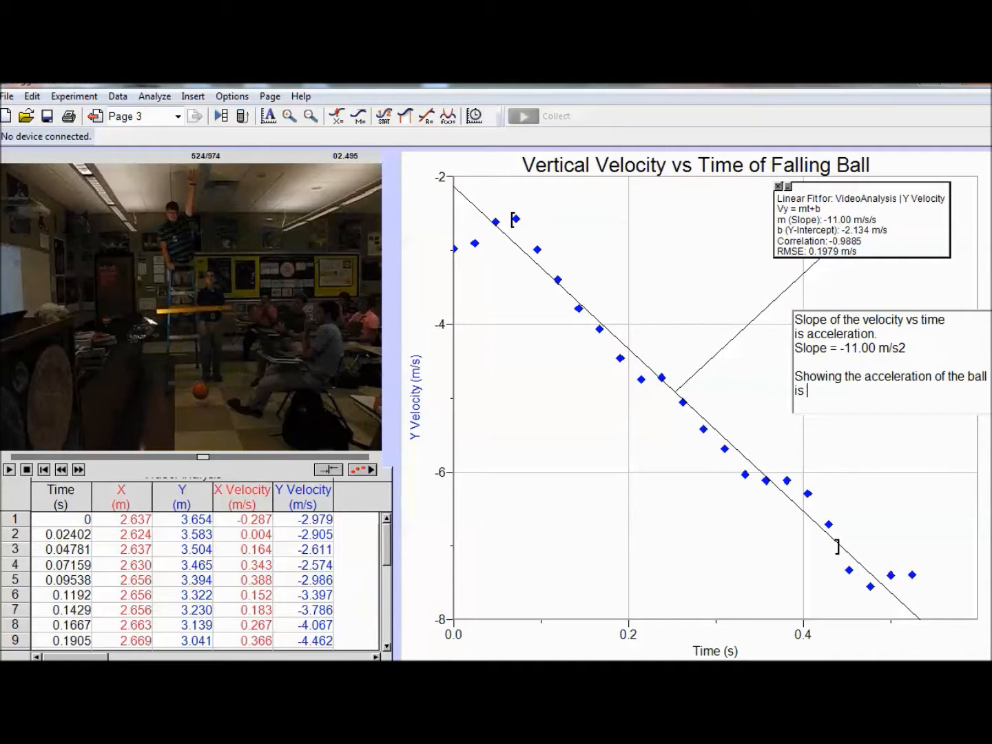
text(11.00 m/s^2)
Step: Finish the annotation sentence with "-11.00 m/s^2" and move its box down and slightly left so it fits inside the graph
click(810, 438)
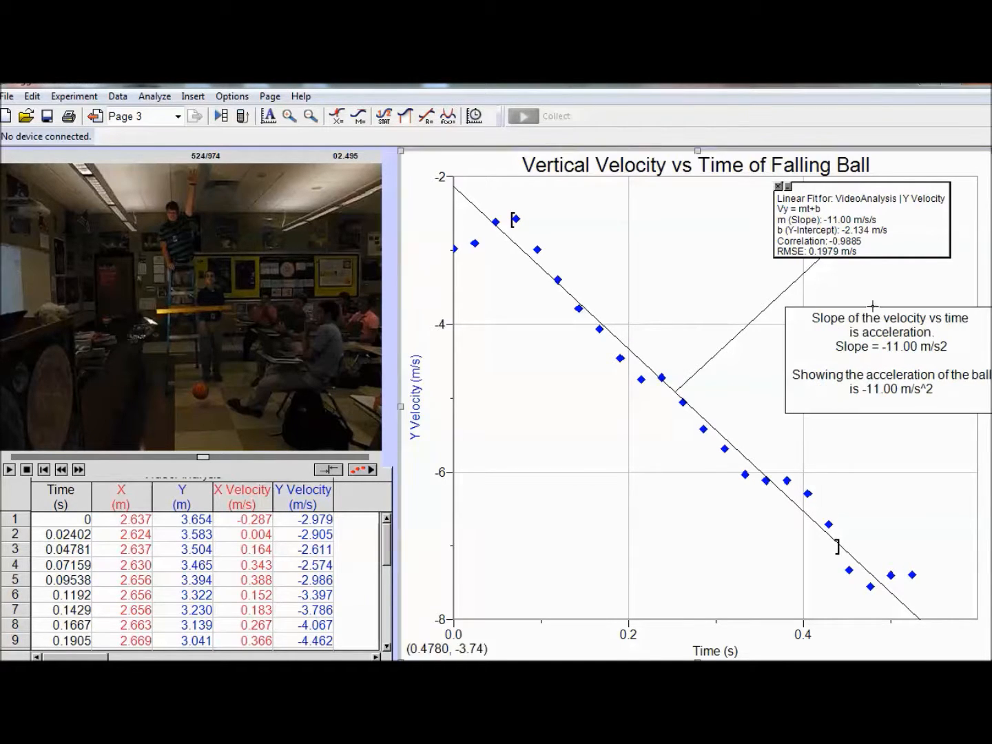
mouse_move(871, 317)
mouse_down()
mouse_move(848, 339)
mouse_move(860, 356)
mouse_up()
click(723, 540)
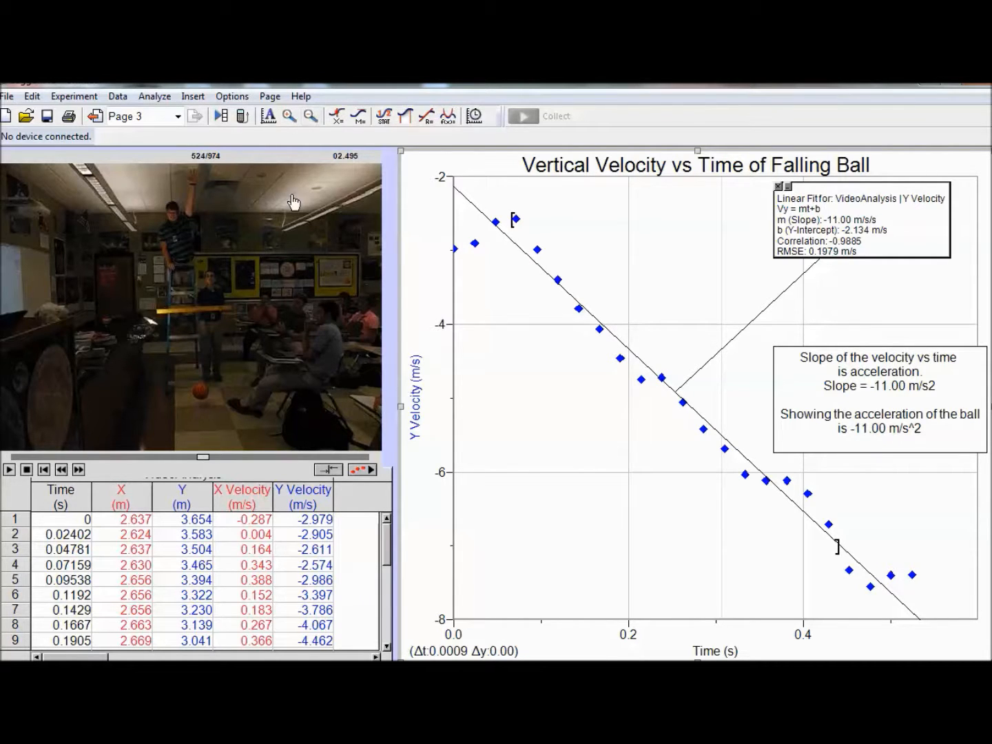
Step: Return to page 1, clear the graph selection and add a blank page after it
click(96, 116)
click(96, 116)
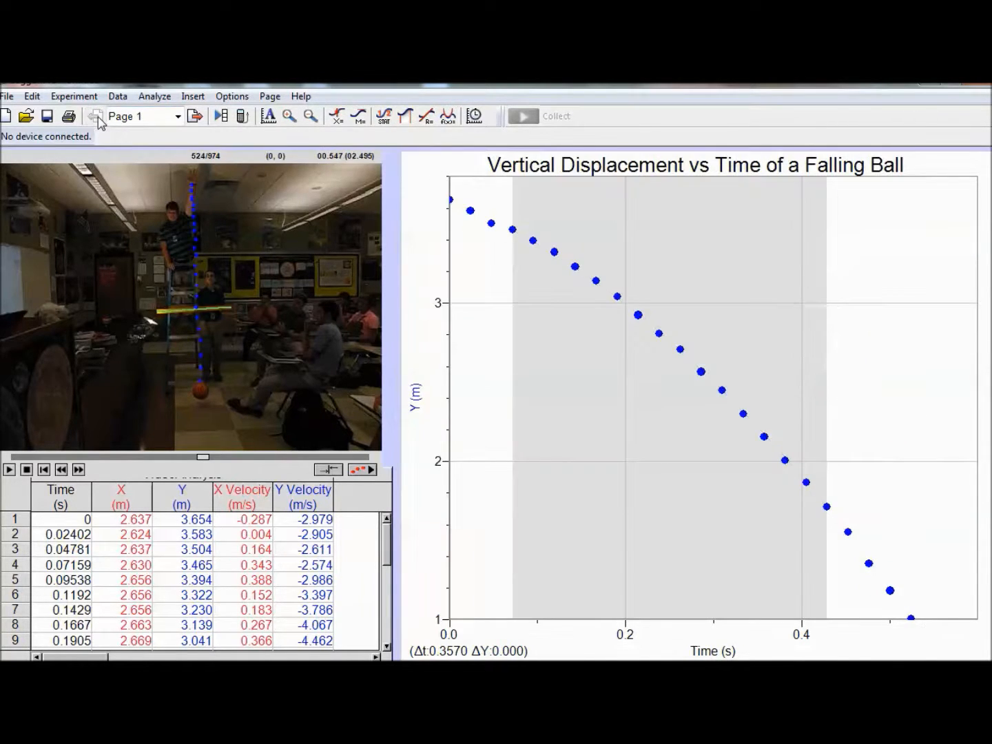
click(848, 327)
click(270, 97)
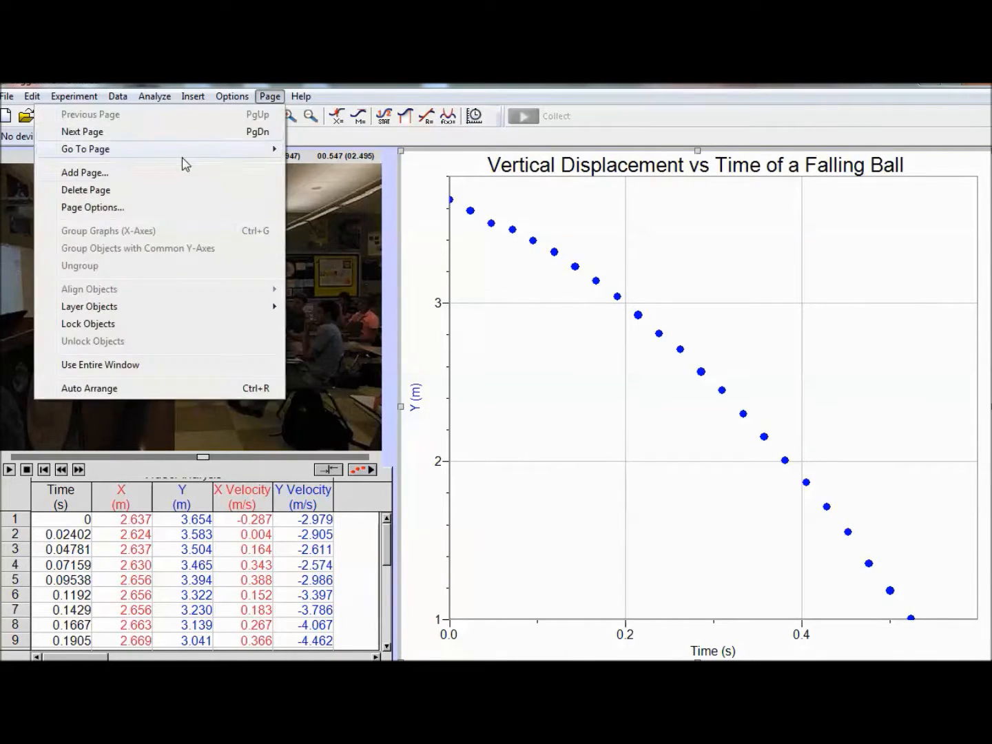
click(96, 173)
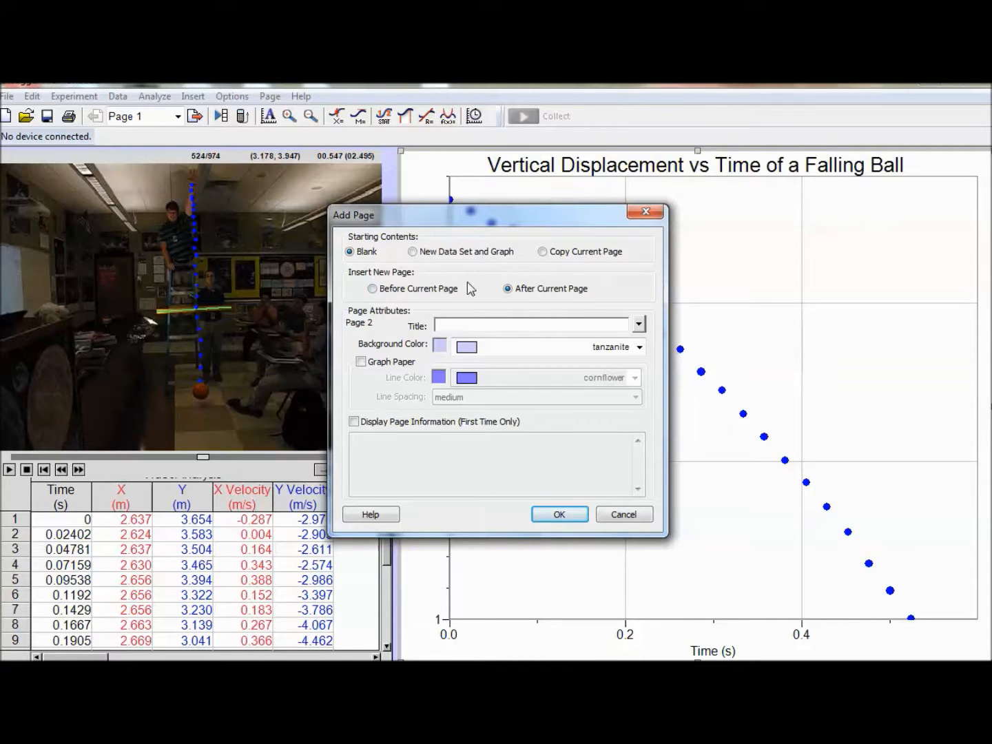
click(558, 515)
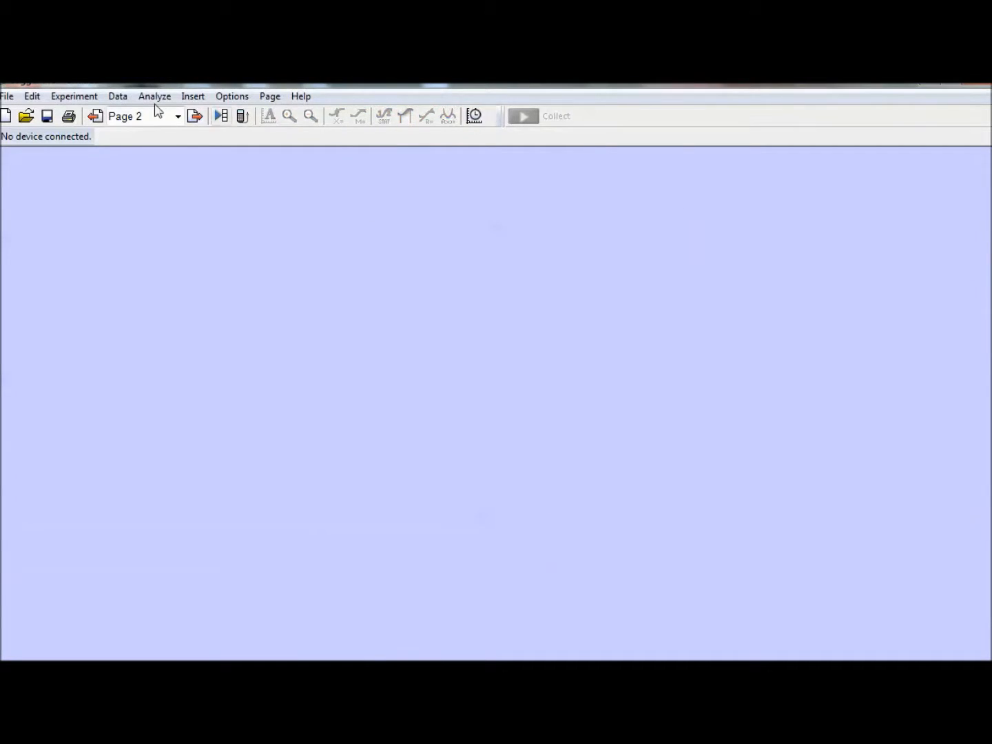
Step: Go back to page 1 and add a new page after it as a copy of the current page
click(95, 116)
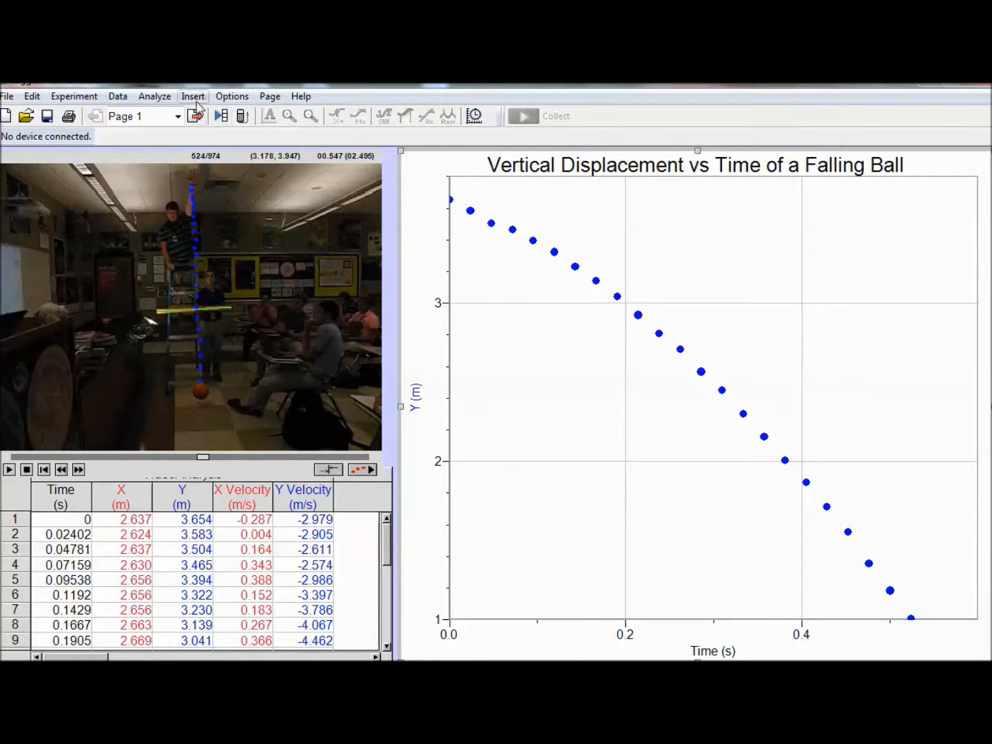
click(231, 96)
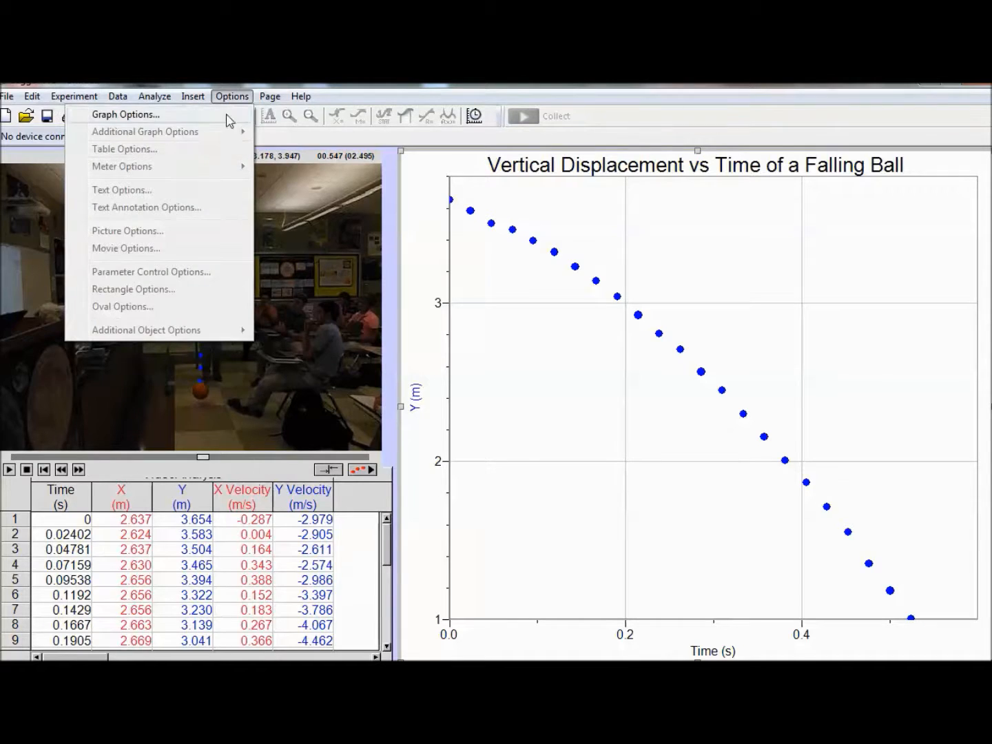
mouse_move(269, 95)
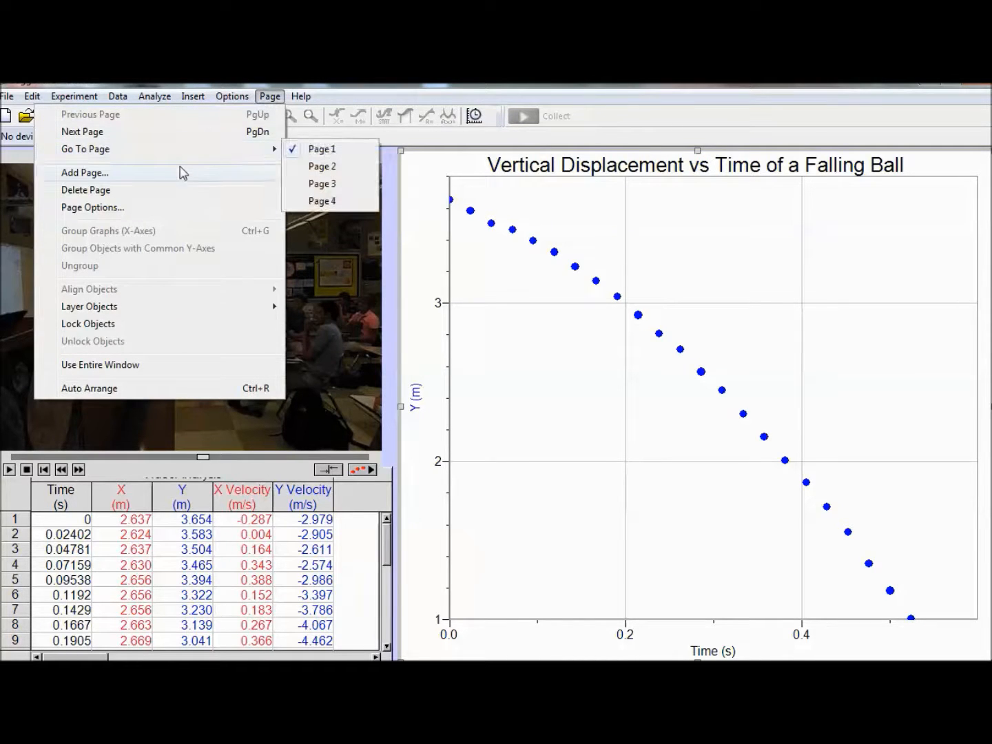
click(182, 173)
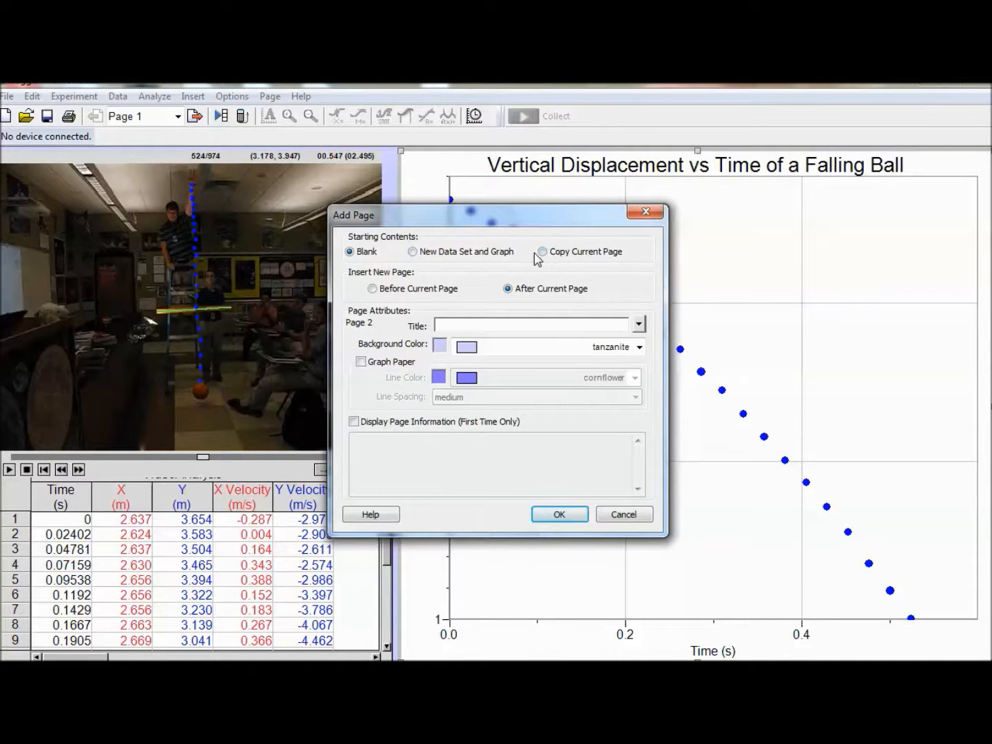
click(543, 253)
click(562, 515)
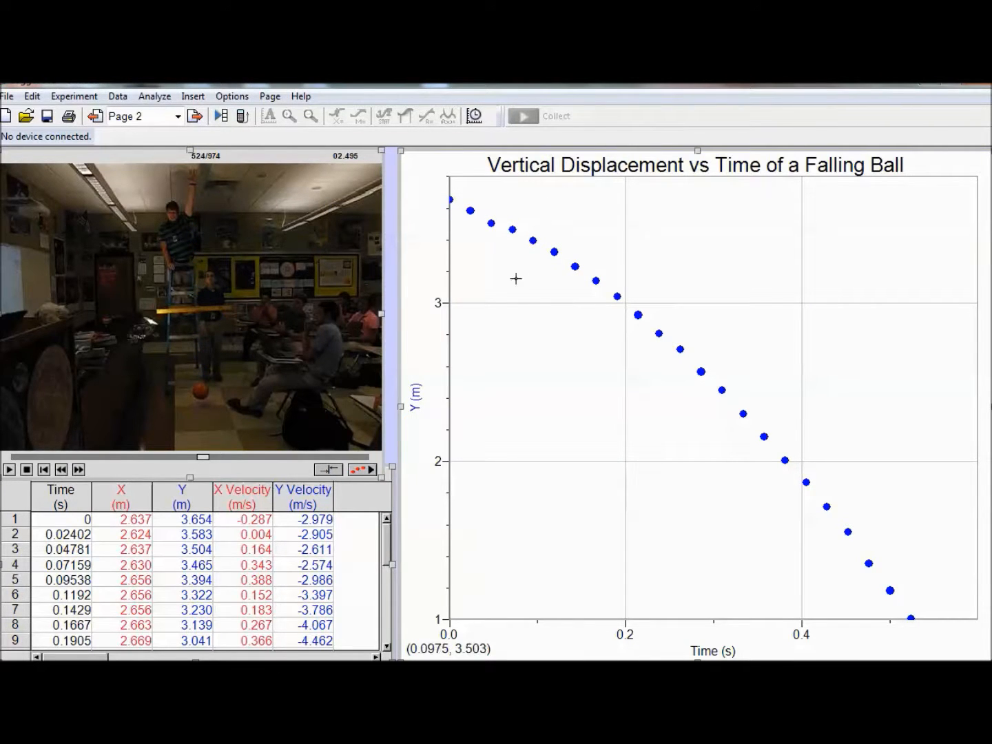
Step: Plot Y Velocity on the copied graph's vertical axis and retitle the graph "Vertical Velocity vs Time of a Falling Ball"
click(415, 399)
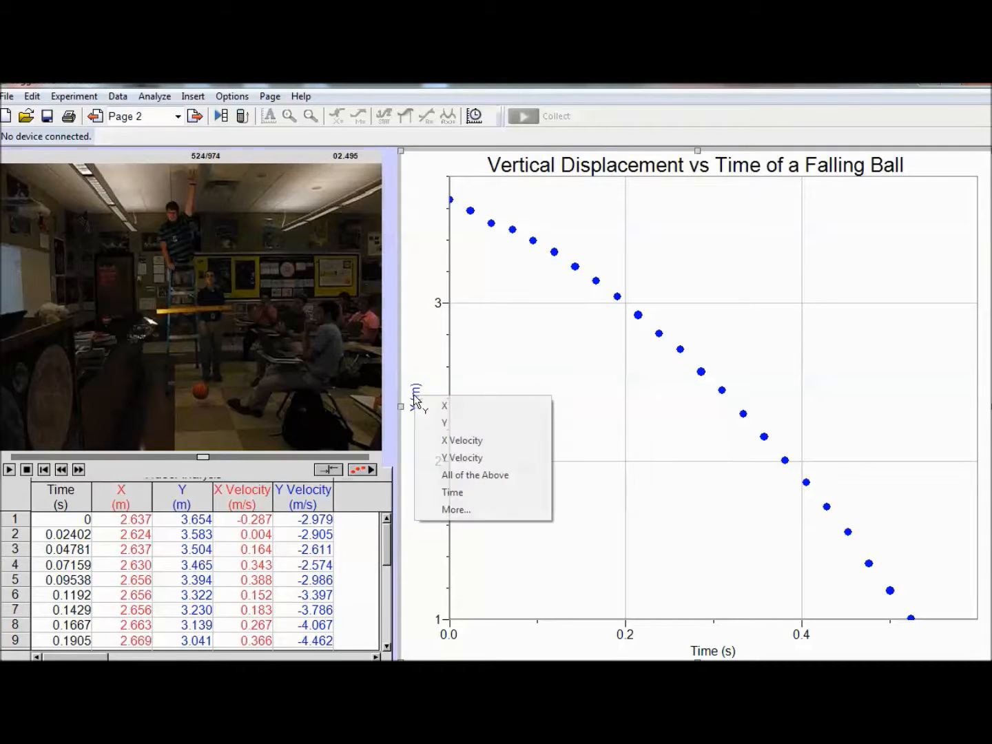
click(447, 457)
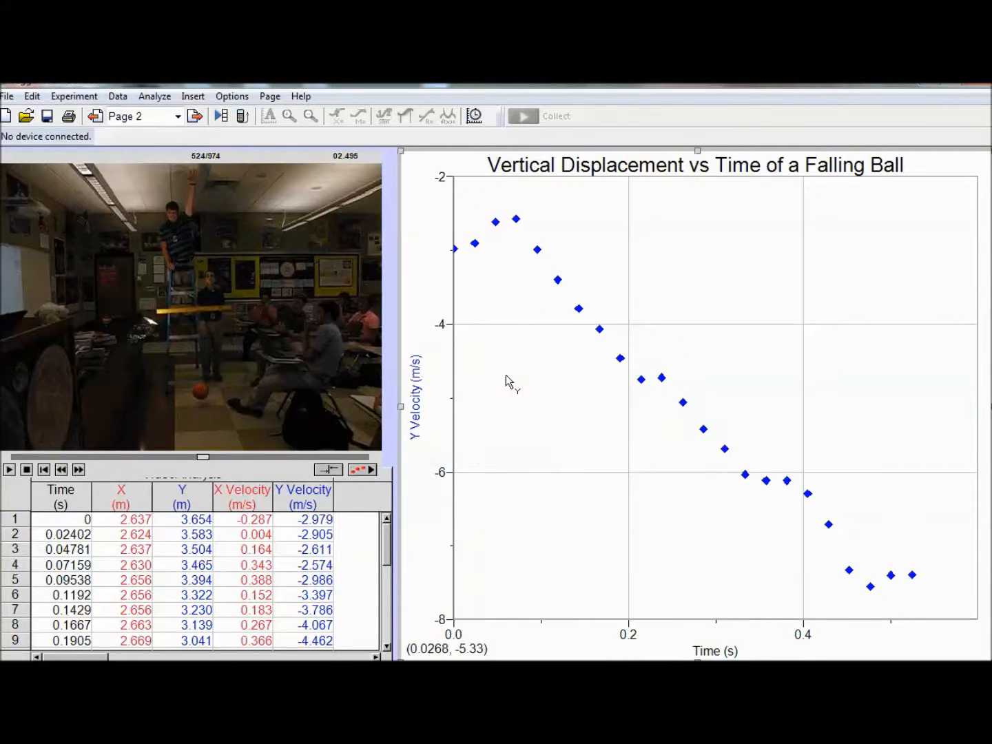
double_click(567, 171)
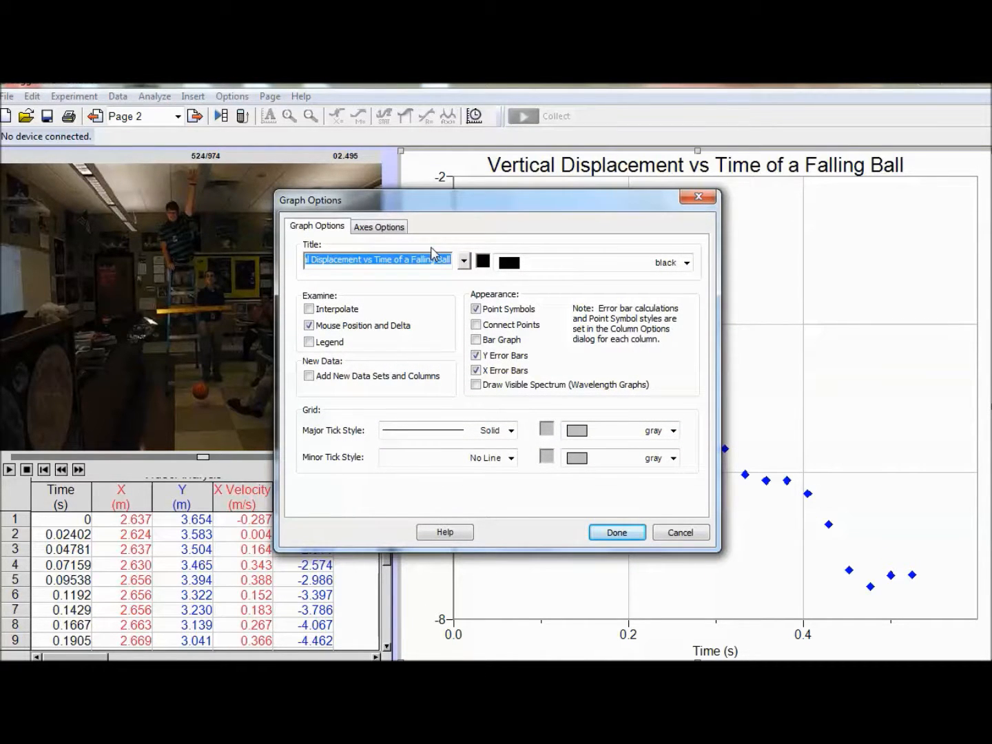
text(V)
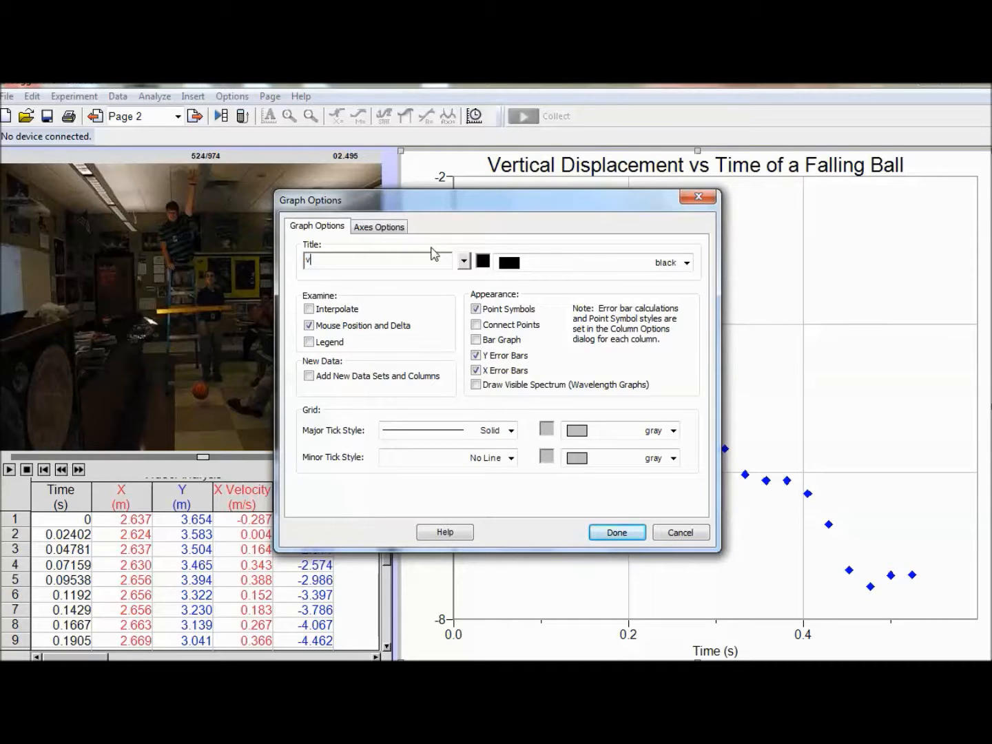
text(Vertical Velocity vs Time)
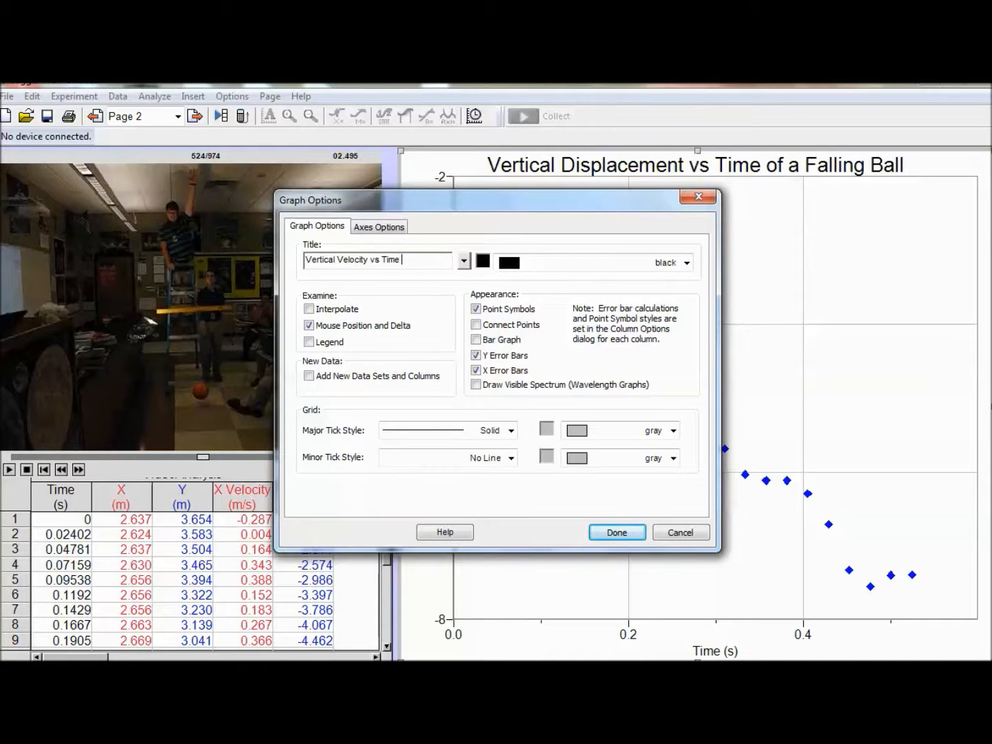
text(alling Ball)
key(Return)
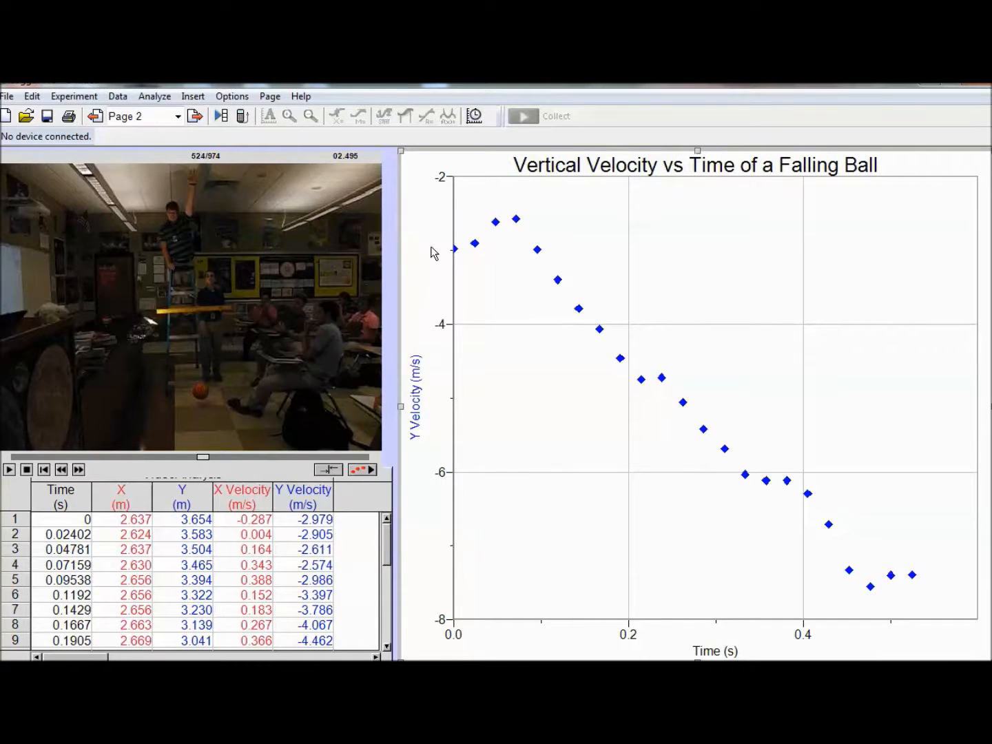
Step: Compute the integral of the velocity data from about 0.08 to 0.49 s and move its result box to the graph's upper right
drag(527, 240, 685, 352)
mouse_move(780, 392)
mouse_down()
mouse_move(878, 481)
mouse_move(886, 555)
mouse_move(879, 559)
mouse_up()
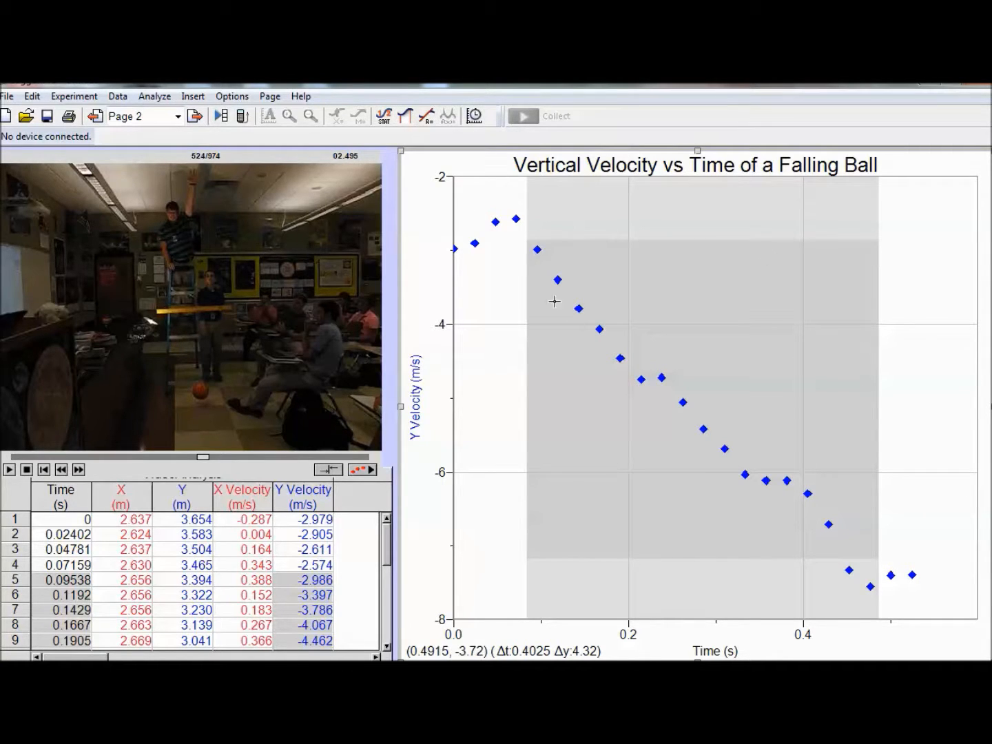
click(426, 116)
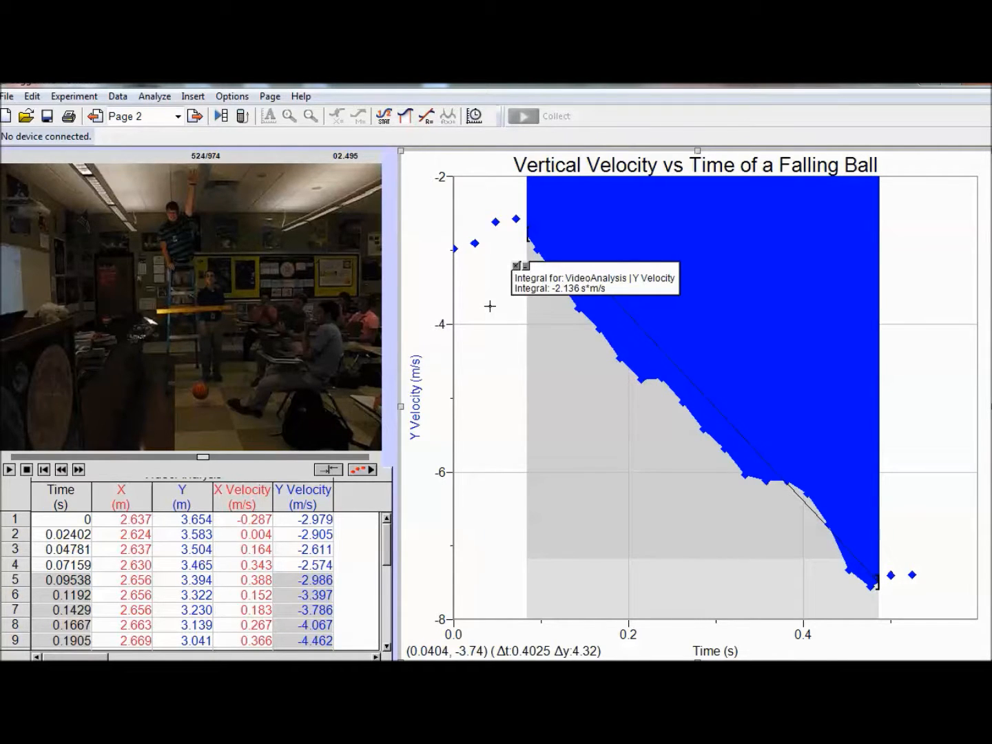
mouse_move(586, 277)
mouse_down()
mouse_move(674, 377)
mouse_move(869, 282)
mouse_move(893, 241)
mouse_move(871, 222)
mouse_up()
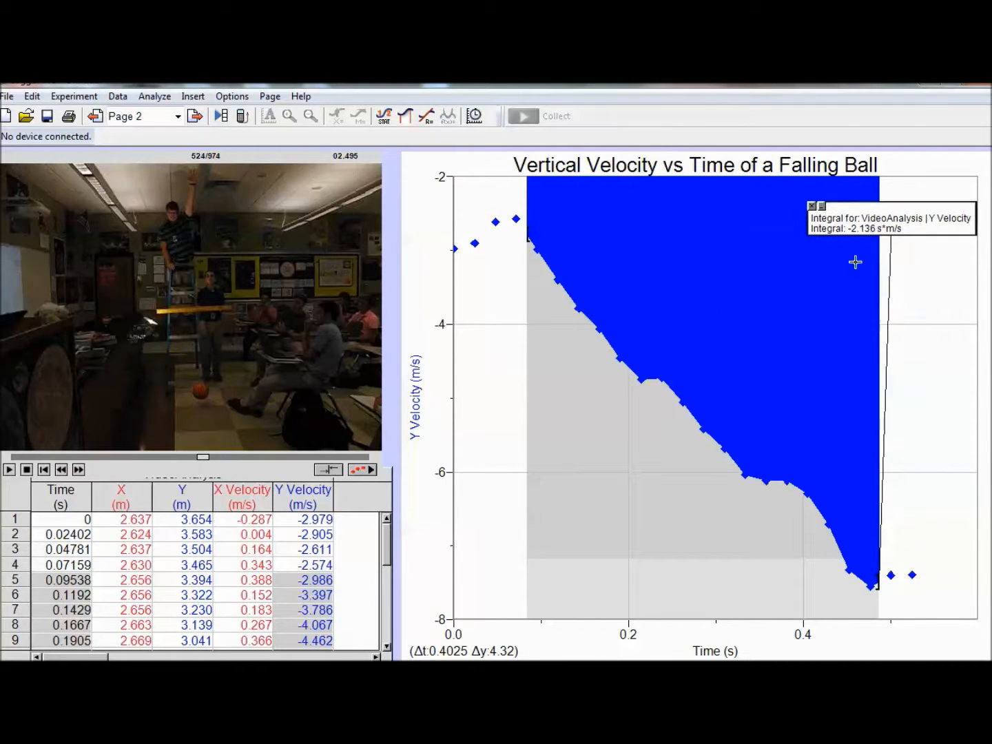
click(654, 535)
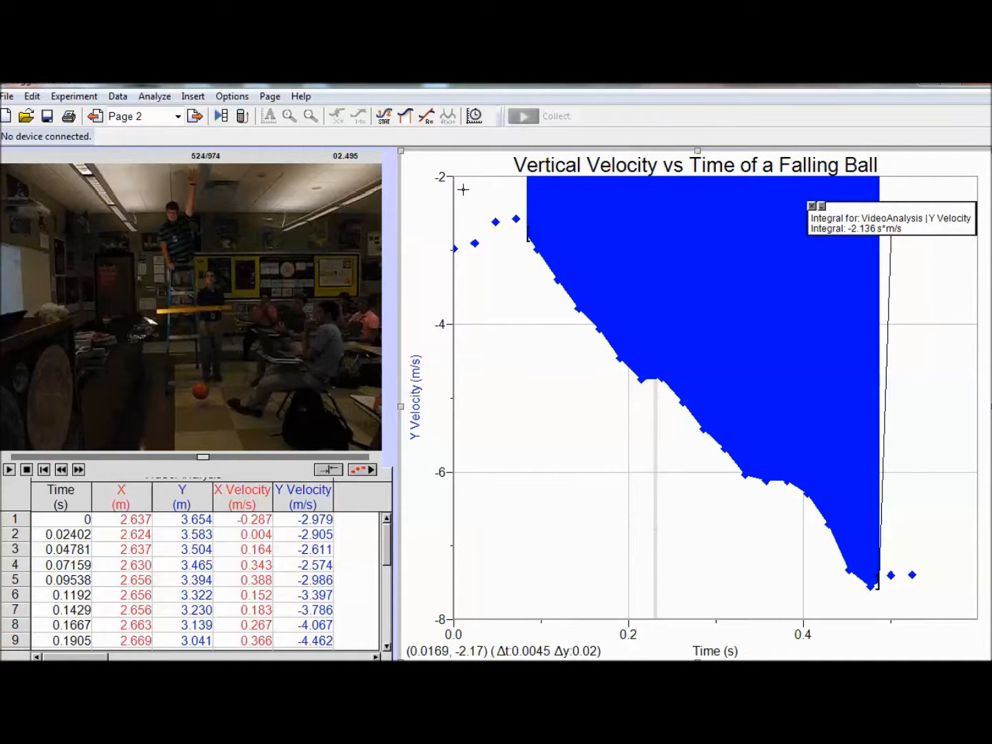
Step: Set the vertical axis maximum to 5 and shift the integral result box slightly down
click(443, 177)
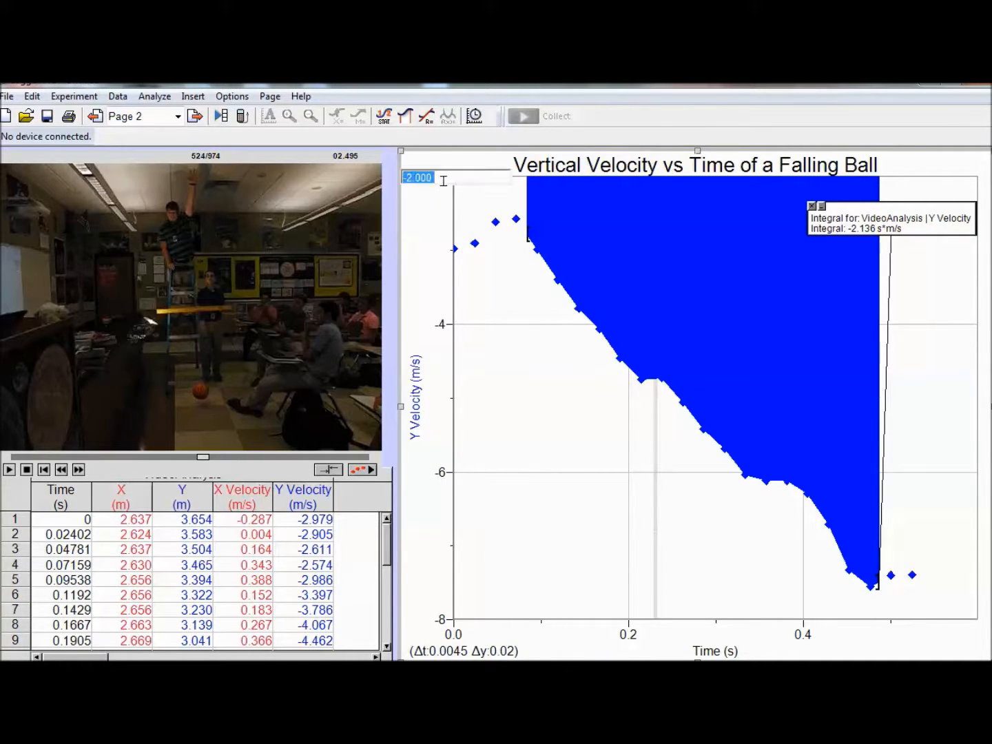
click(518, 279)
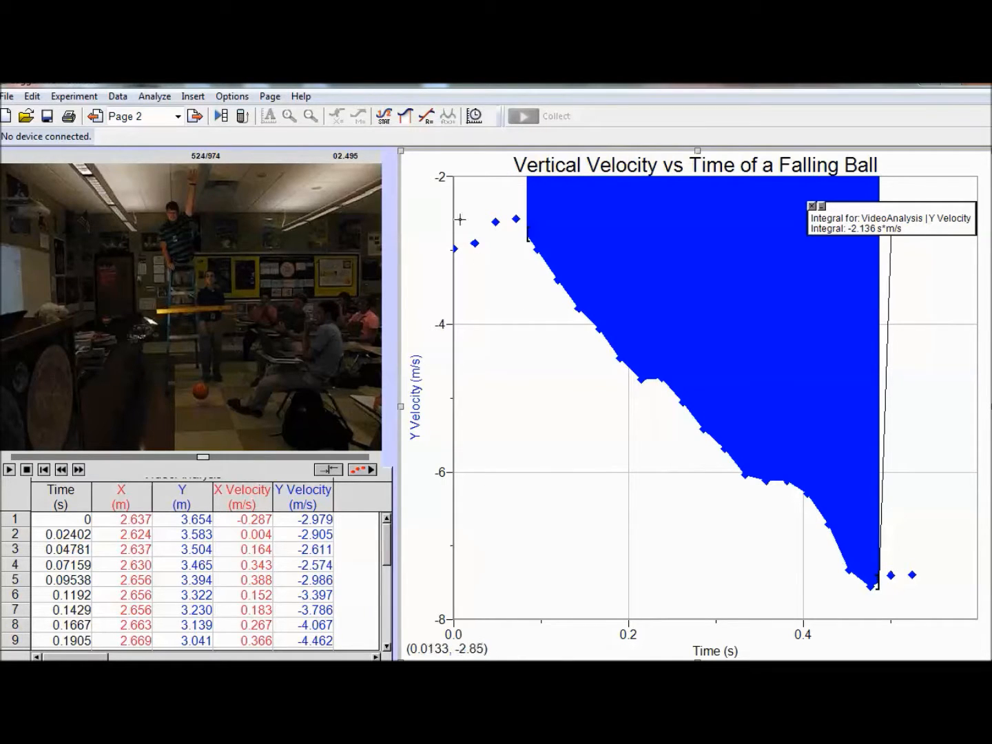
click(441, 180)
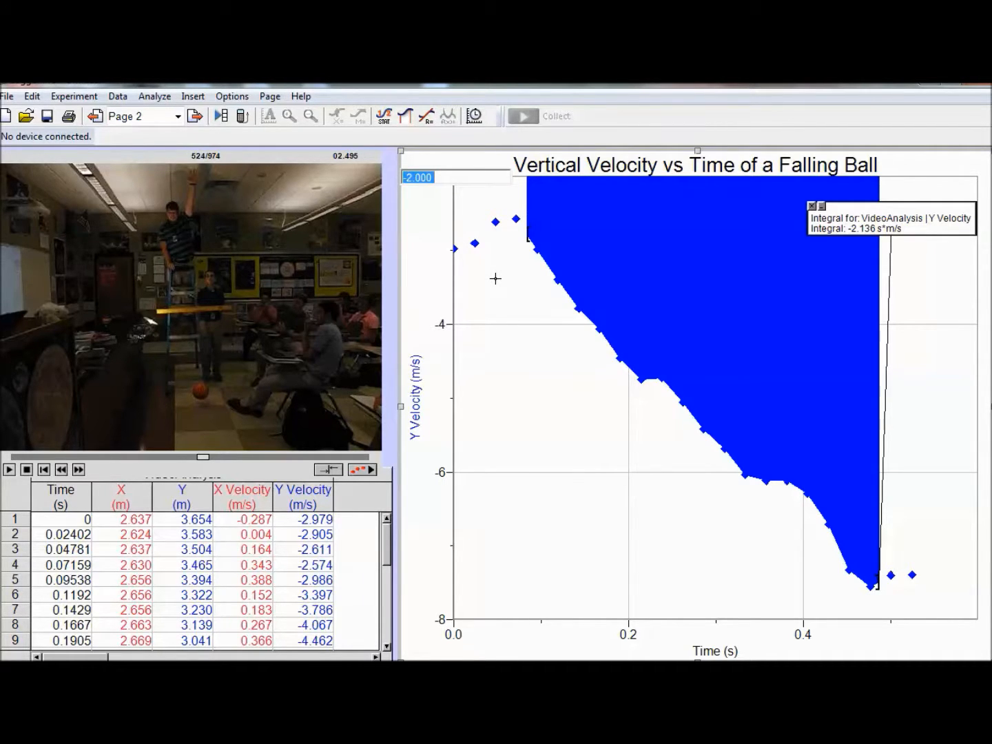
text(5)
key(Return)
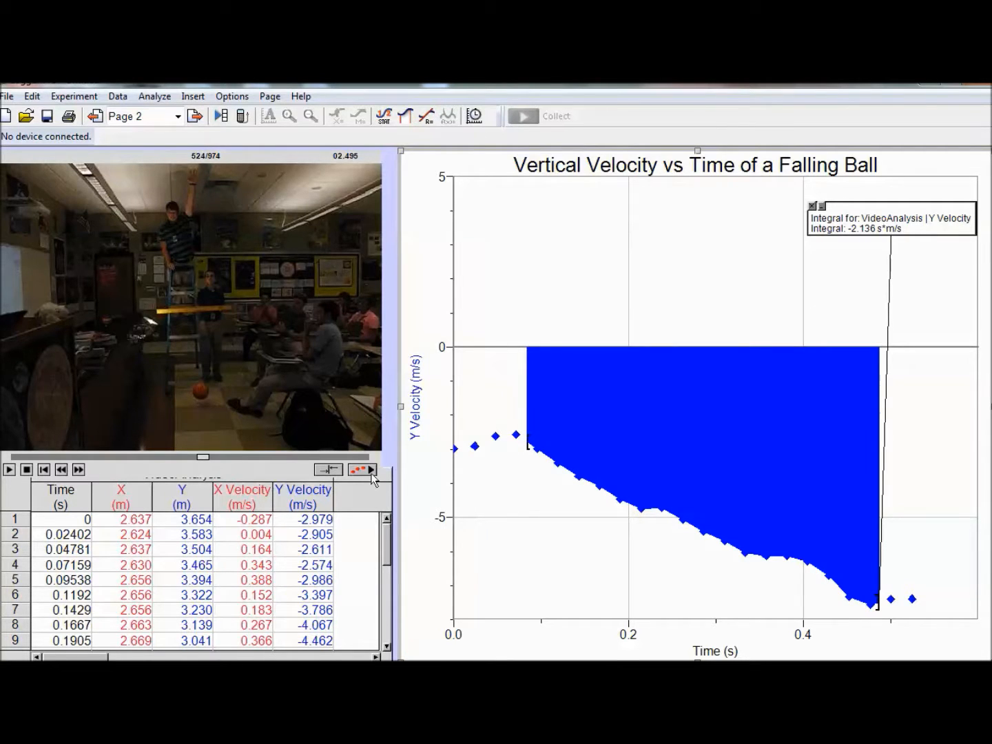
drag(896, 225, 891, 257)
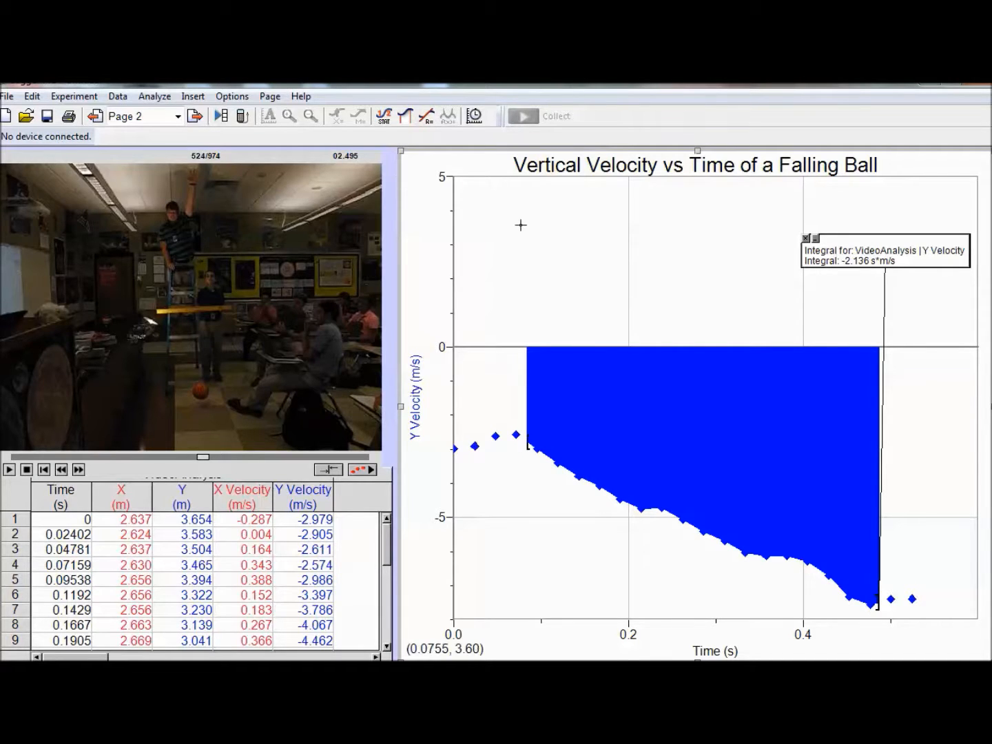
Step: Insert a text annotation on the velocity graph beginning "Area Under Curve represents the"
click(193, 96)
click(134, 207)
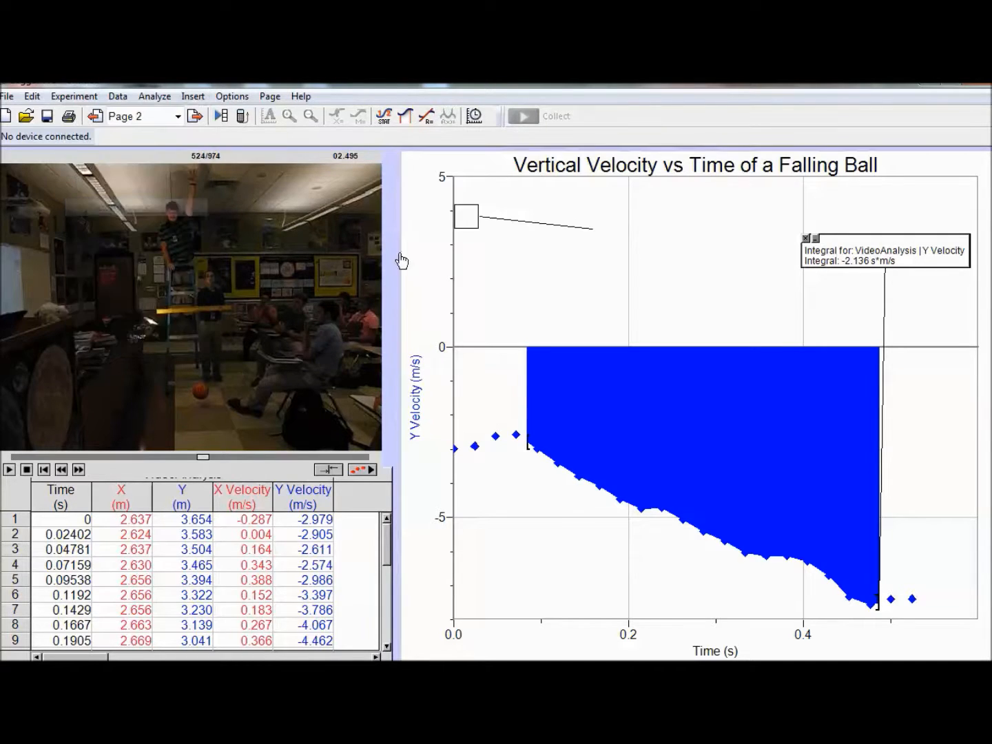
text(Area Under Curve)
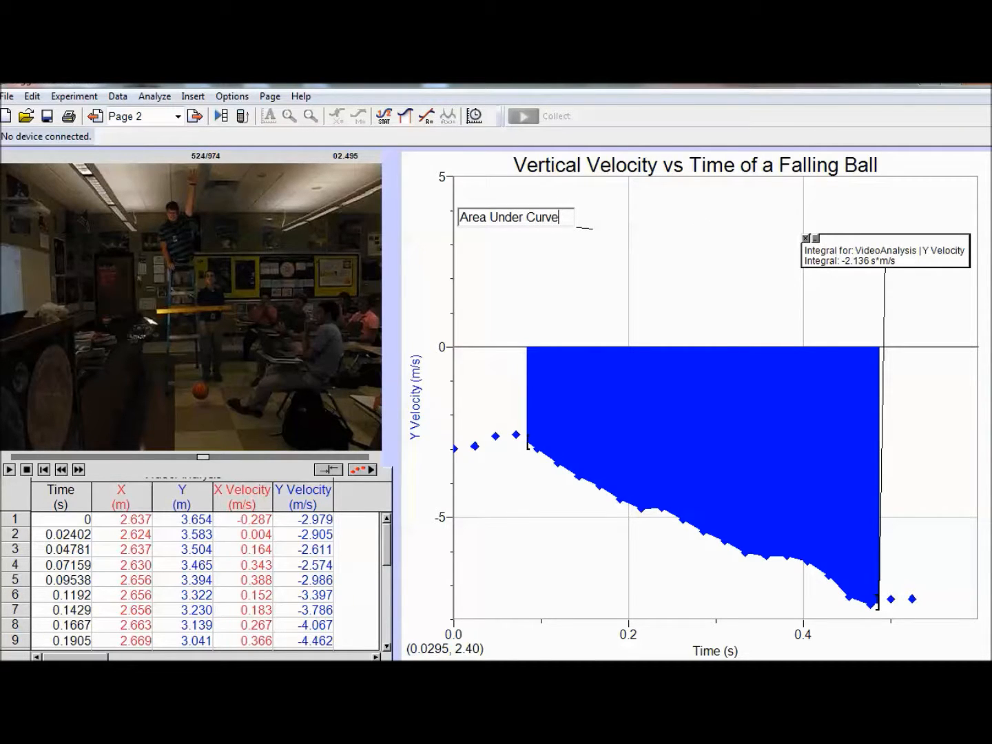
text( is)
key(BackSpace)
key(BackSpace)
text(represents the)
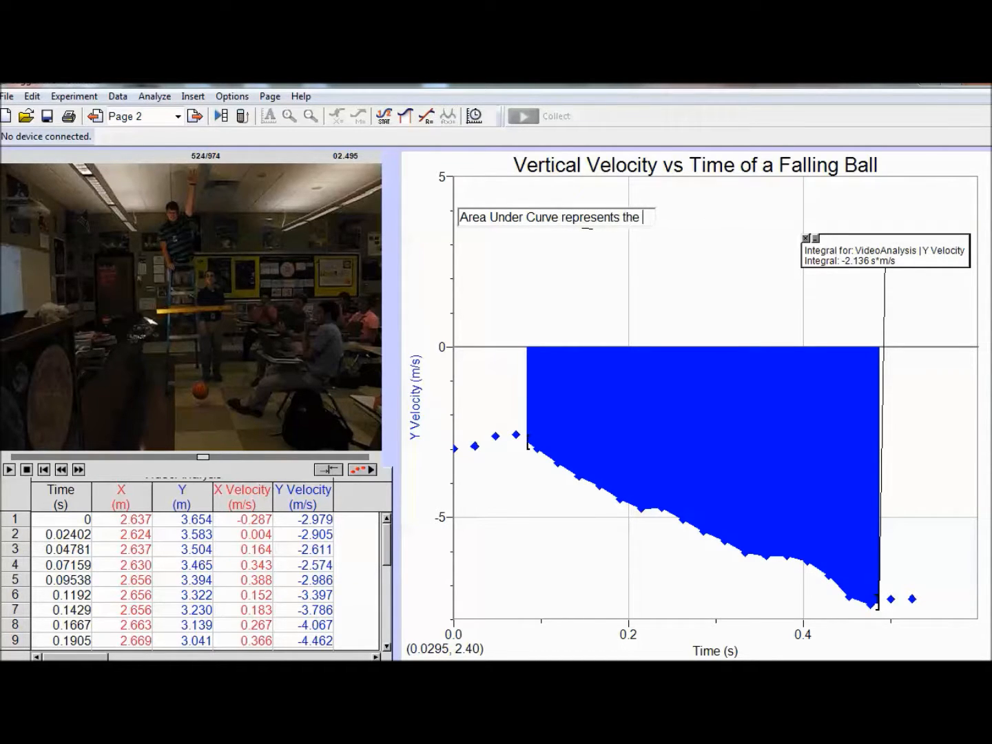
text( displacement fo)
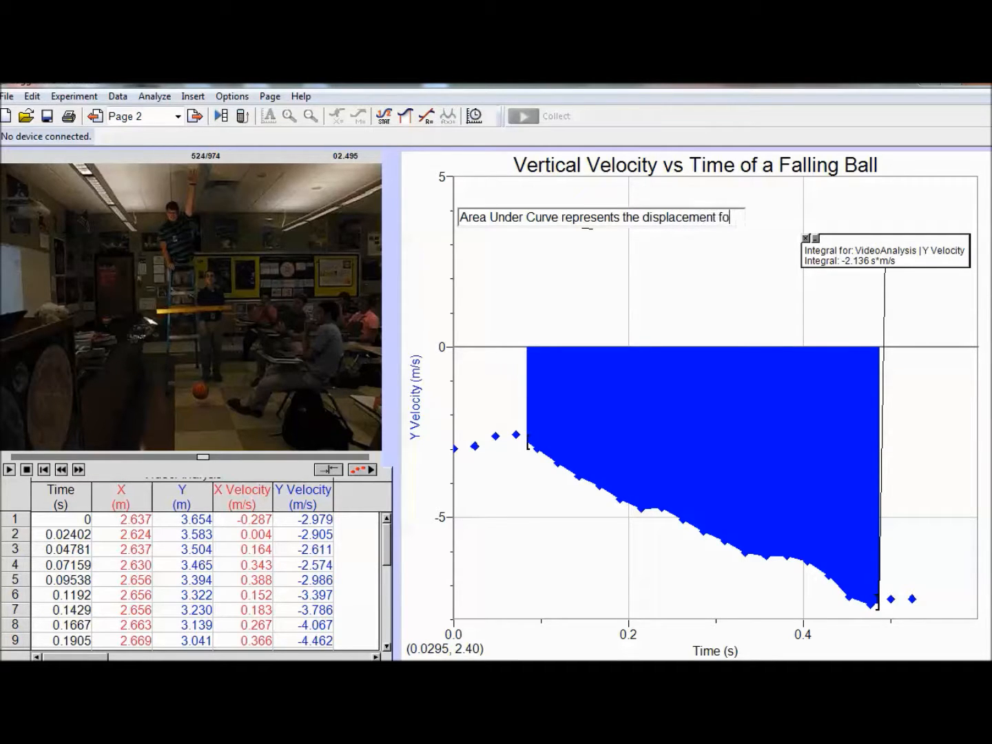
Step: Complete the annotation's first line to read "Area Under Curve represents the displacement of the ball."
key(BackSpace)
key(BackSpace)
text(of the ball.)
key(Return)
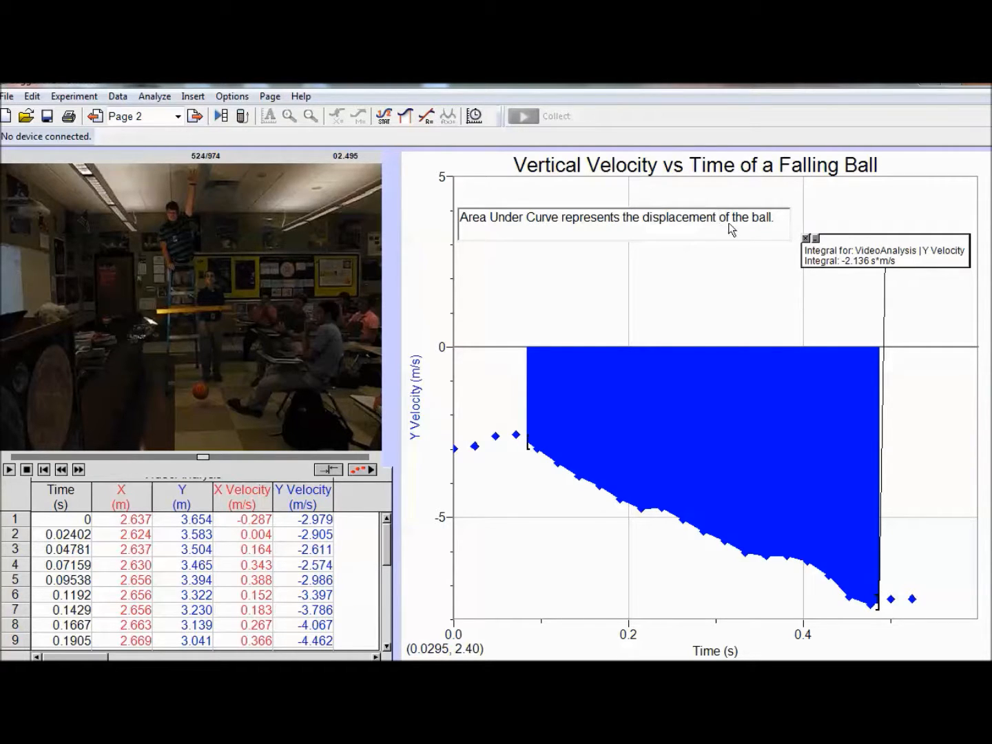
Step: Add a second line to the annotation reading "Area Under the curve = -2.1 m, so the ball fell 2.1 m"
double_click(778, 220)
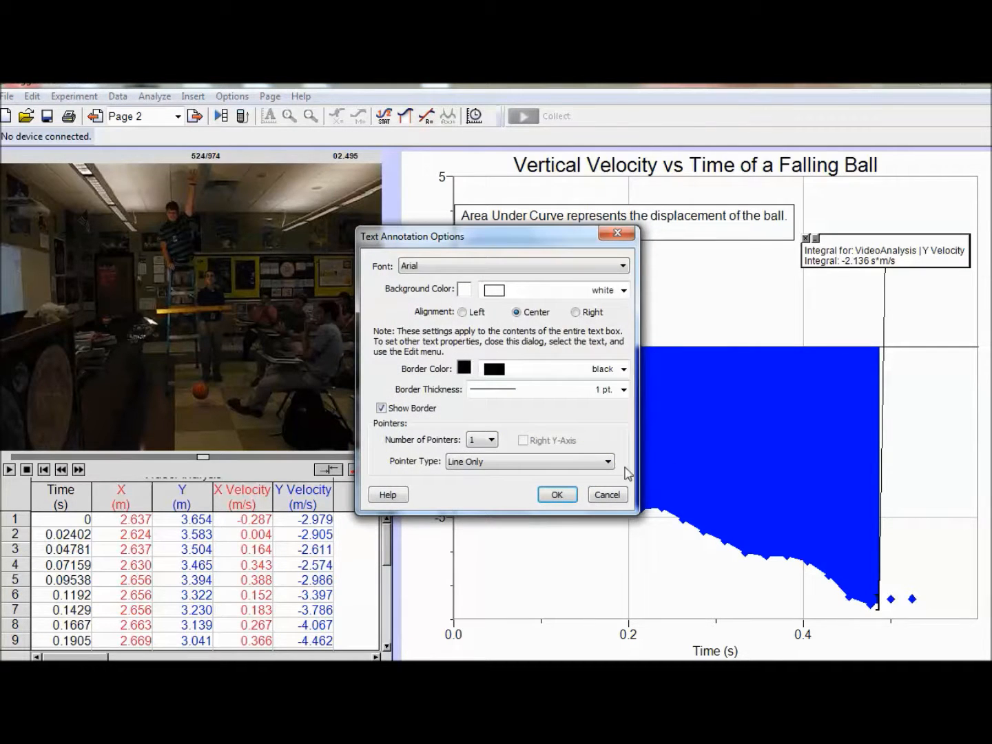
click(606, 495)
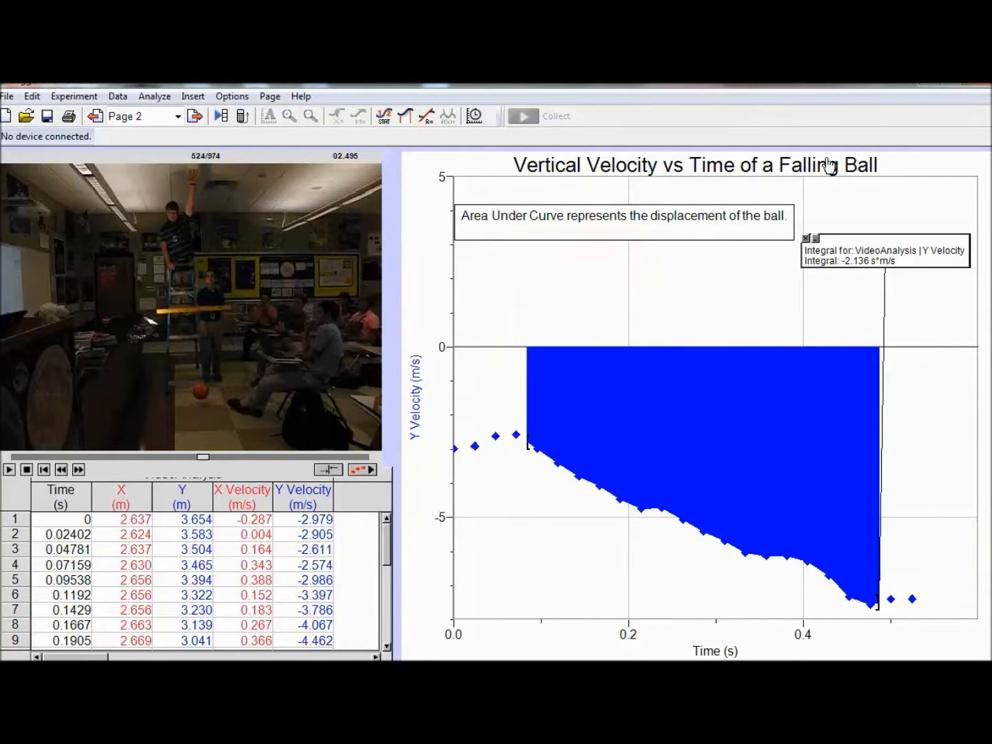
click(790, 219)
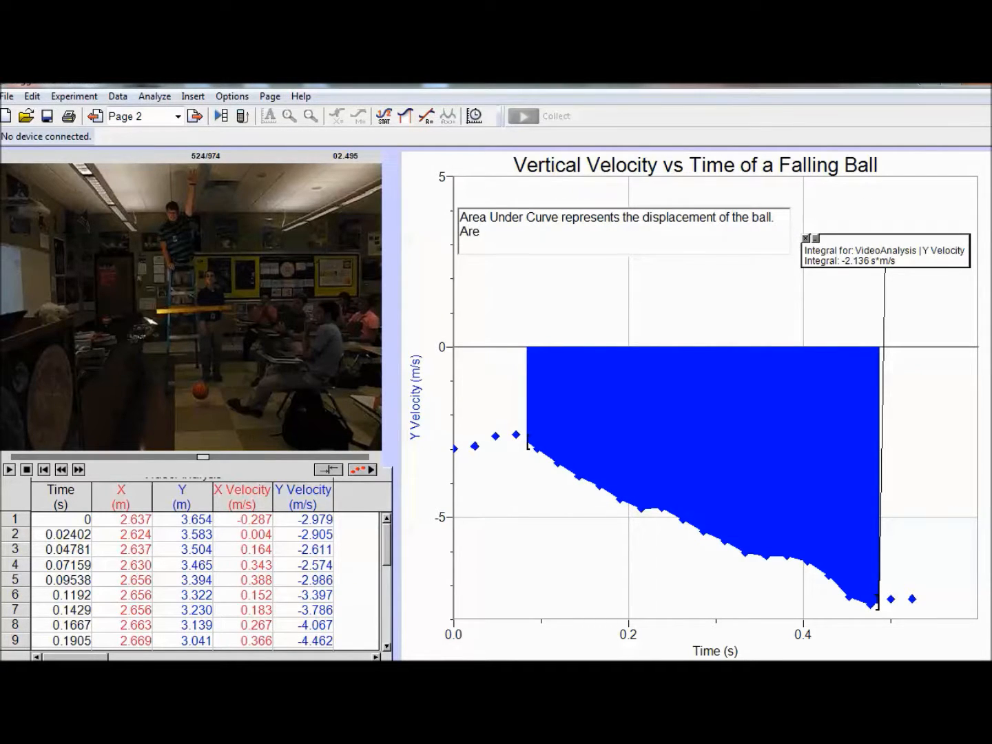
text(Area Under the curve )
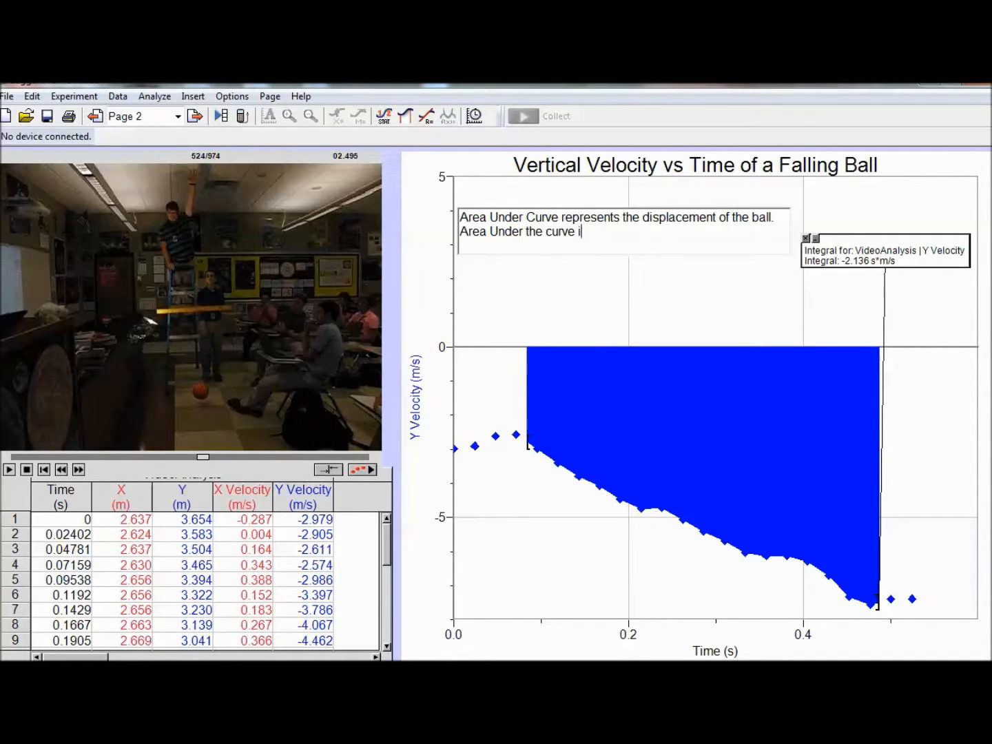
text(= -2.1 m, so the ball fell 2.1 m)
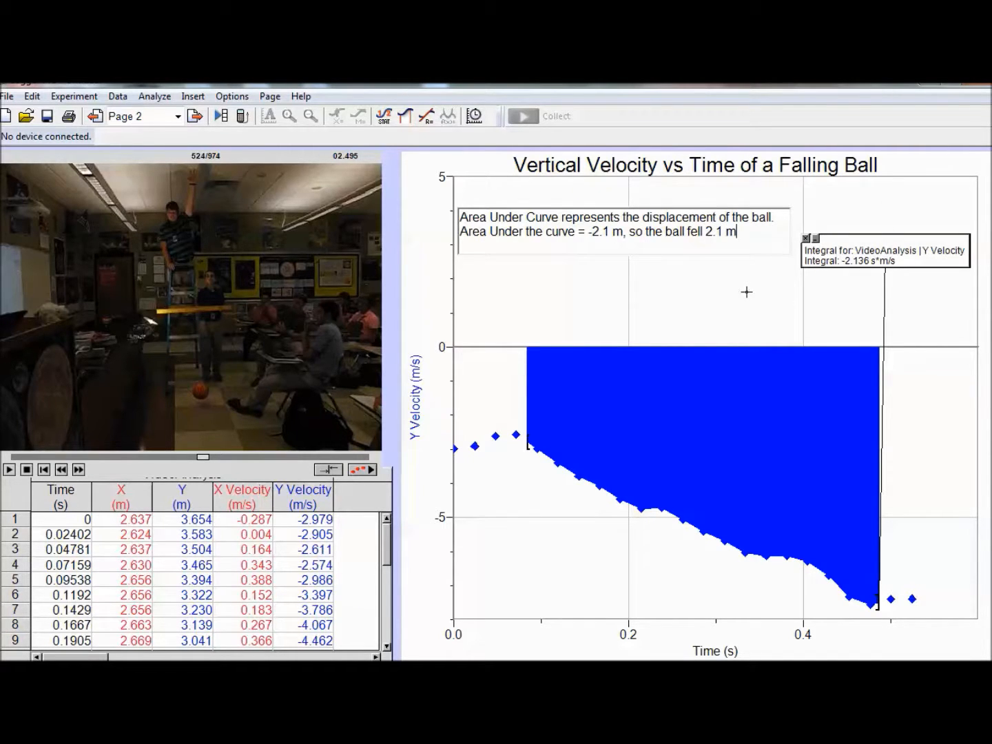
click(747, 292)
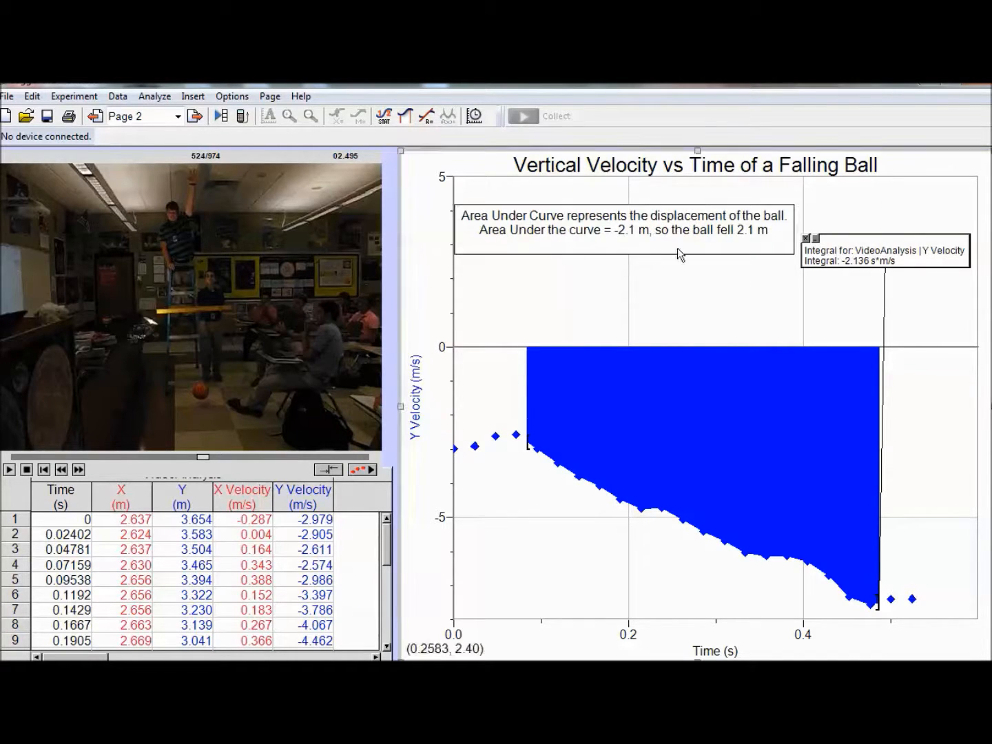
Step: Move the displacement annotation to the lower part of the graph and aim its pointer line into the shaded area
click(632, 241)
double_click(632, 241)
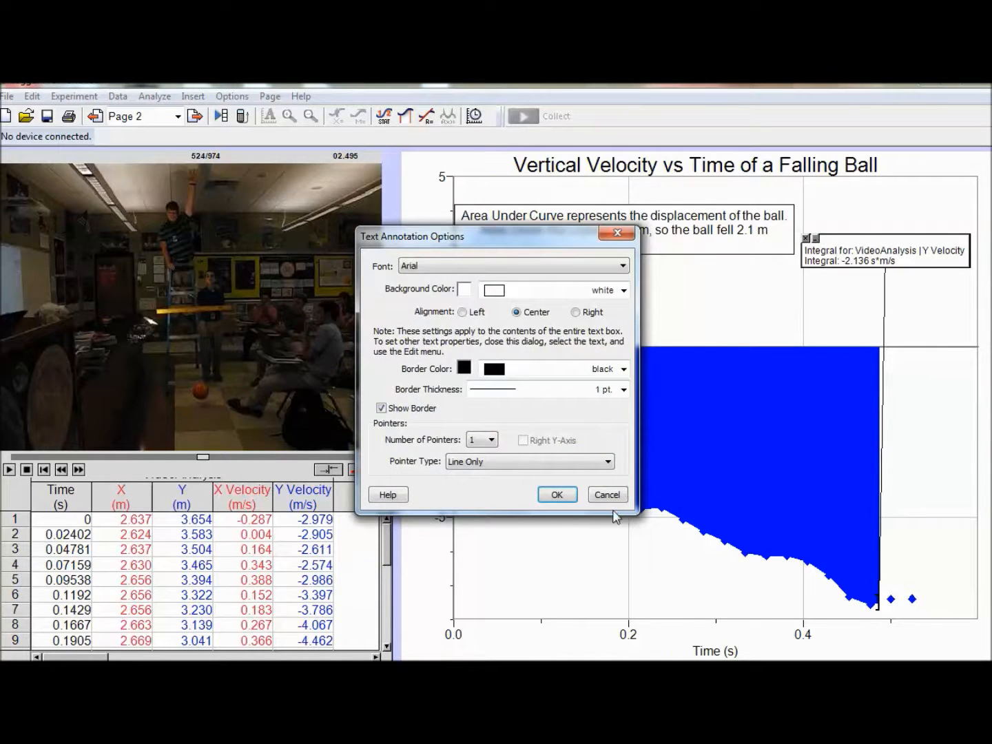
click(607, 494)
mouse_move(661, 261)
mouse_down()
mouse_move(685, 592)
mouse_move(685, 580)
mouse_up()
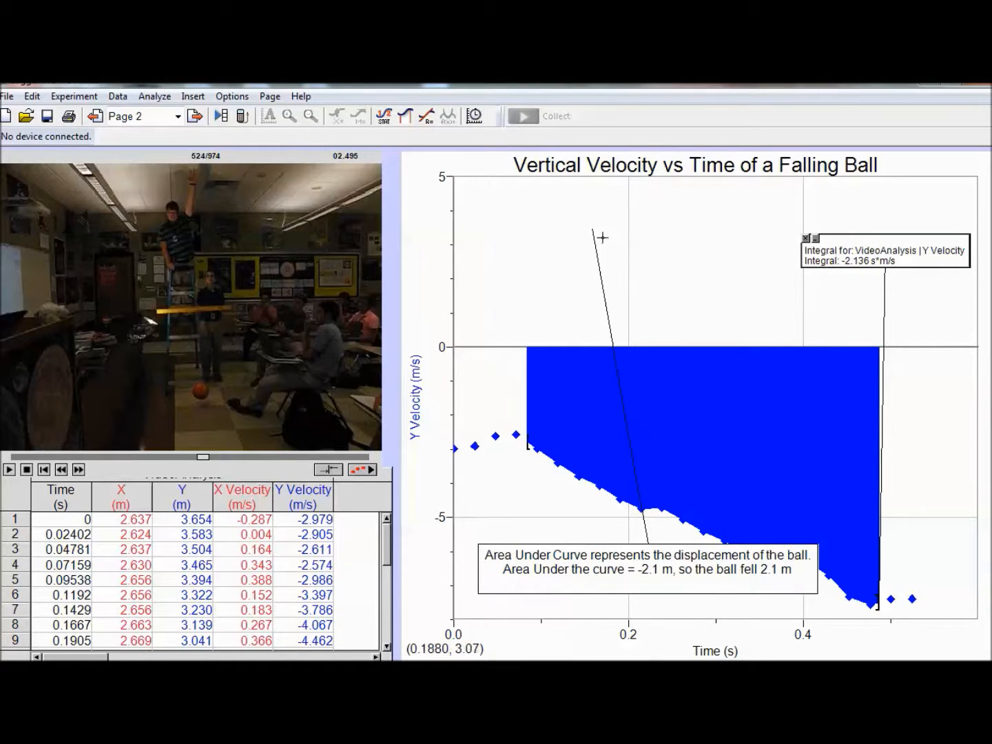
mouse_move(592, 243)
mouse_down()
mouse_move(780, 490)
mouse_move(761, 437)
mouse_up()
click(597, 274)
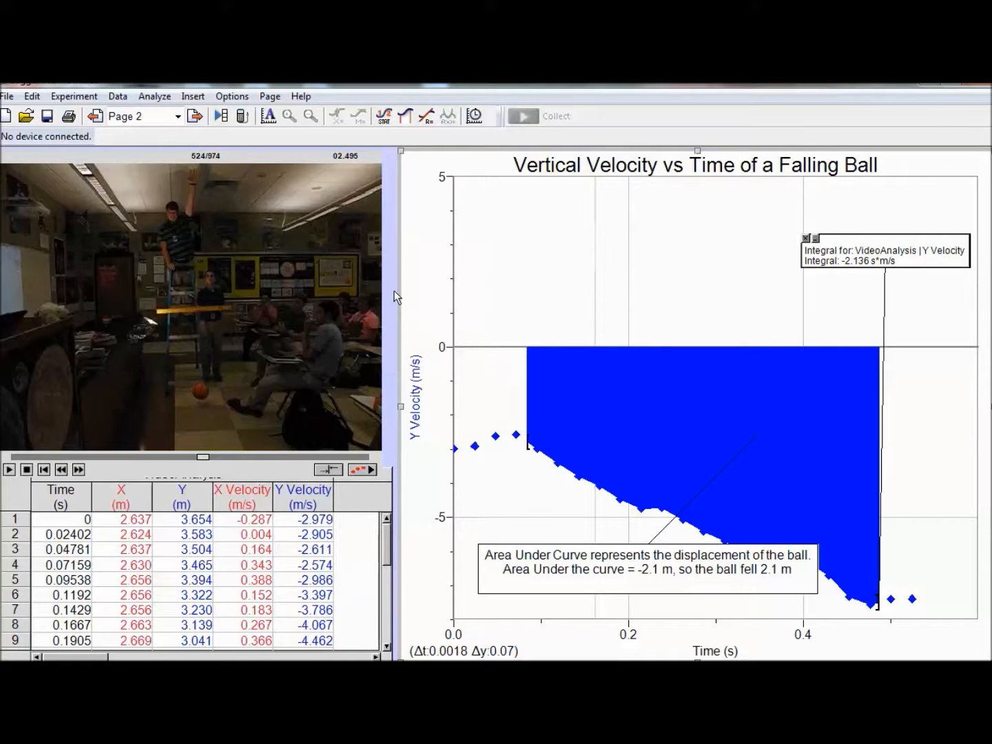
Step: Start a new calculated column named Acceleration with short name Accel and units m/s^2
click(117, 97)
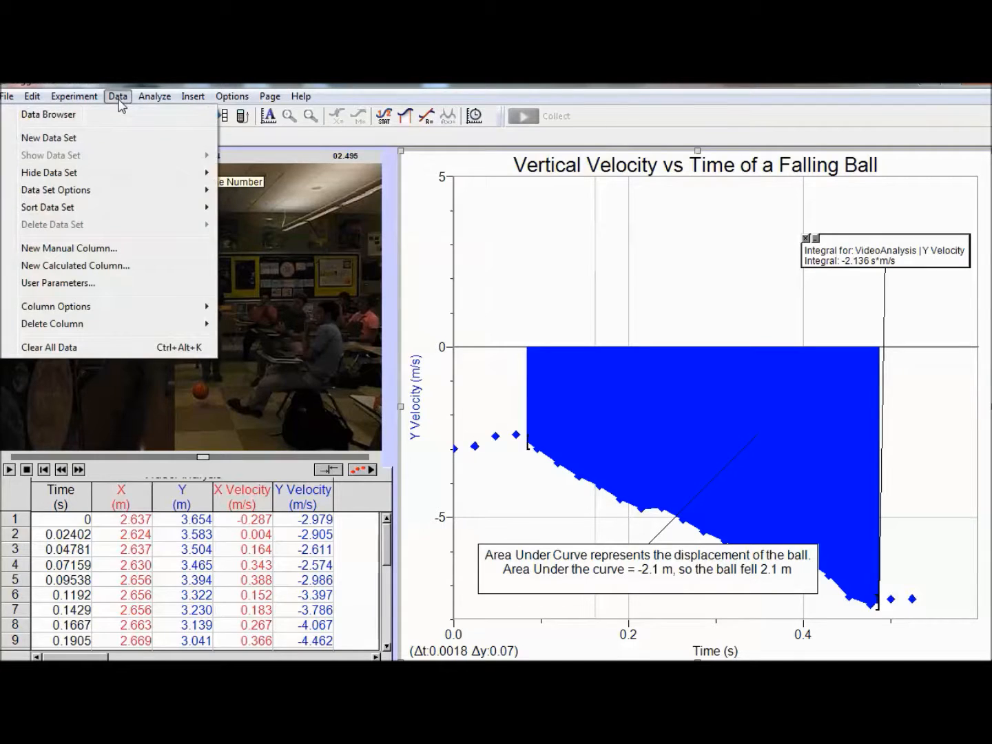
click(105, 269)
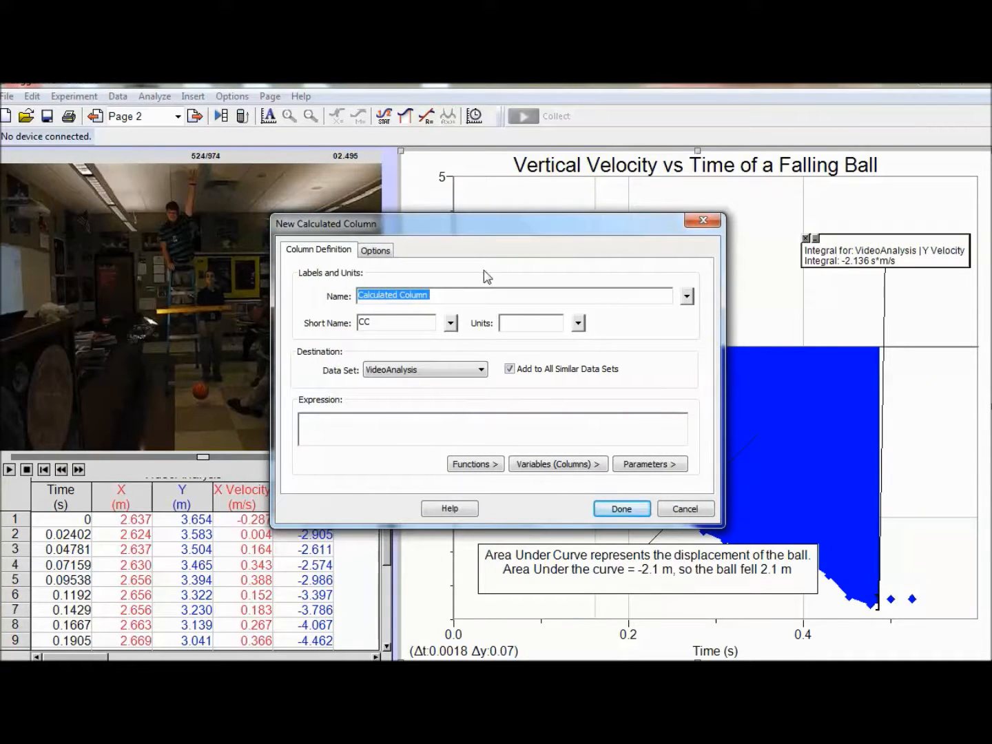
text(Acceleration)
click(412, 323)
text(Accel)
key(Tab)
text(m)
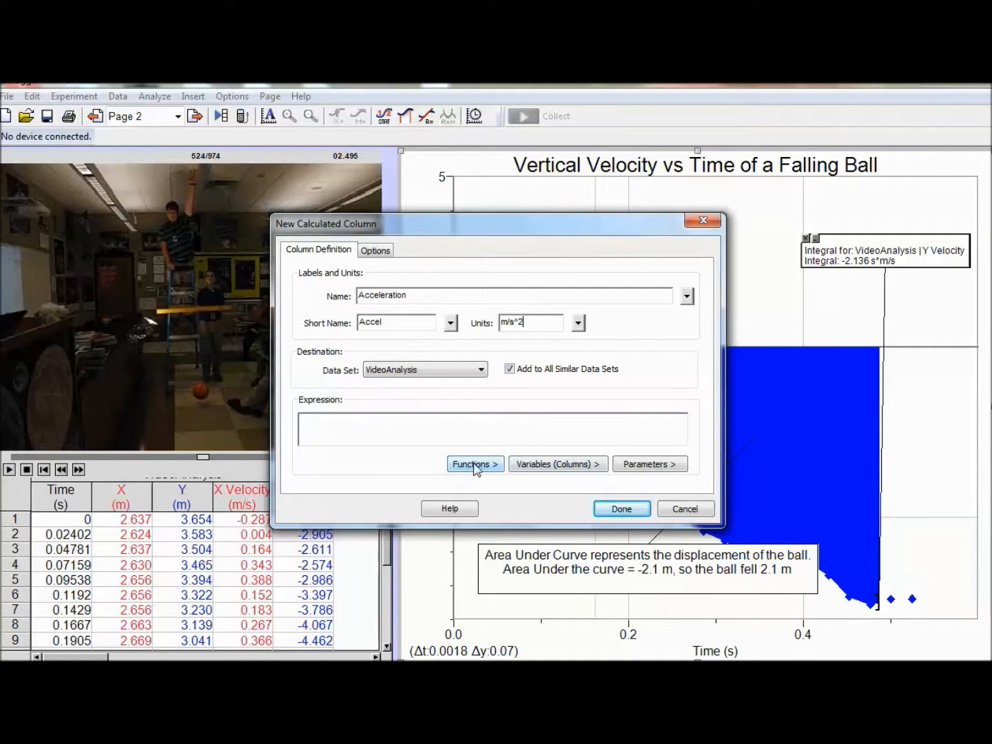
Step: Define the Acceleration column as secondDerivative("Y") and add it to the data table
drag(536, 229, 696, 208)
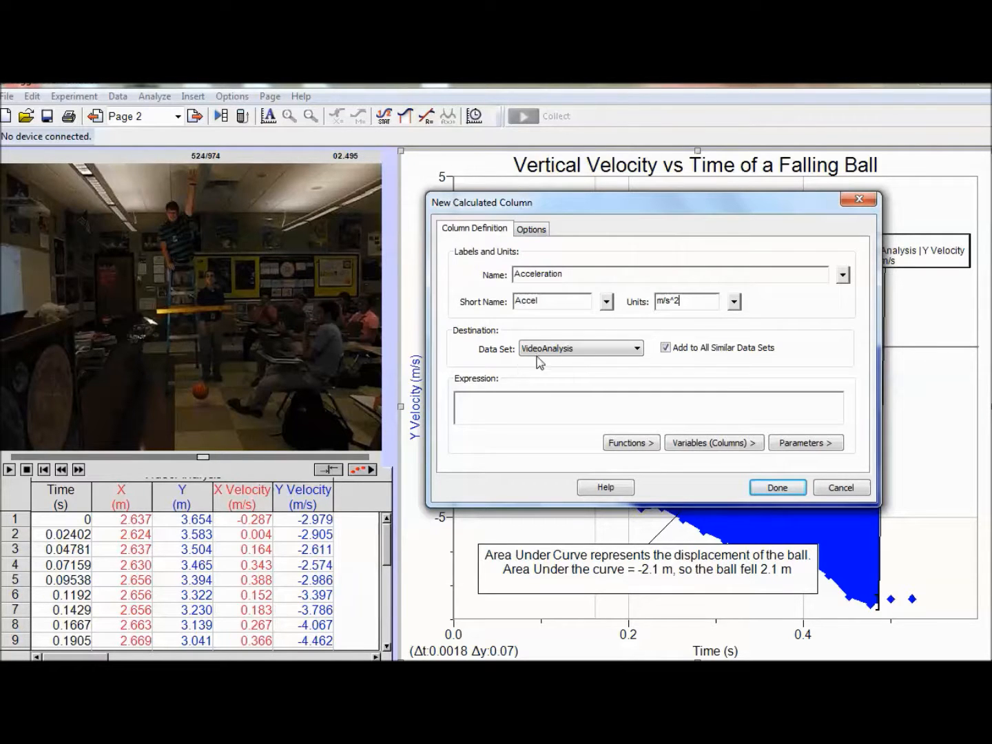
click(631, 445)
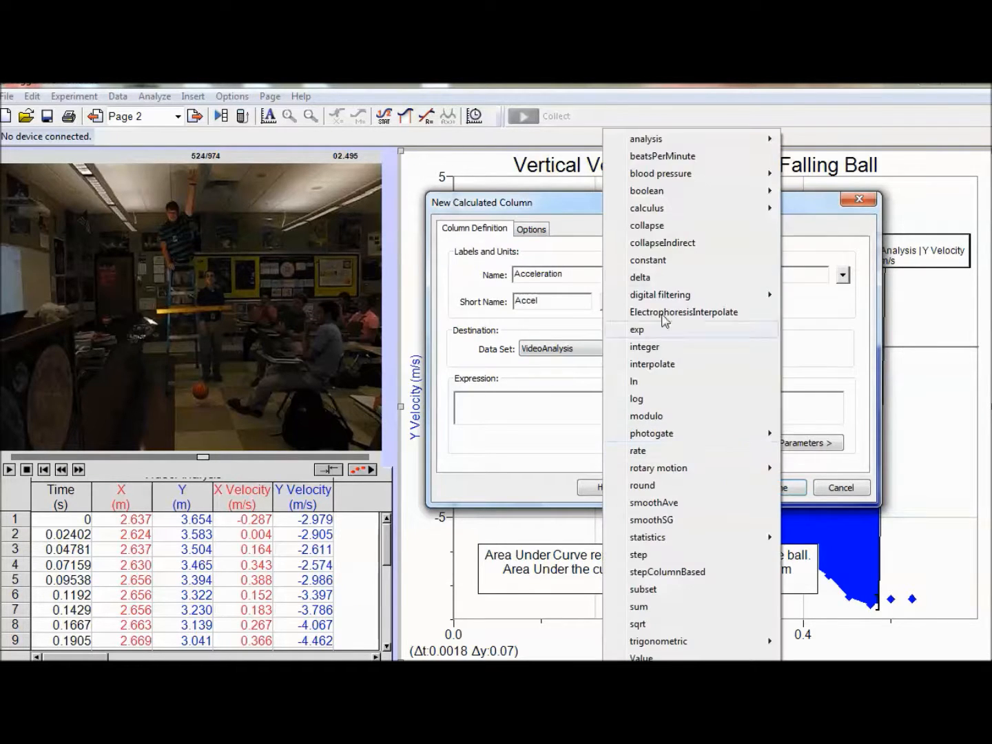
mouse_move(658, 219)
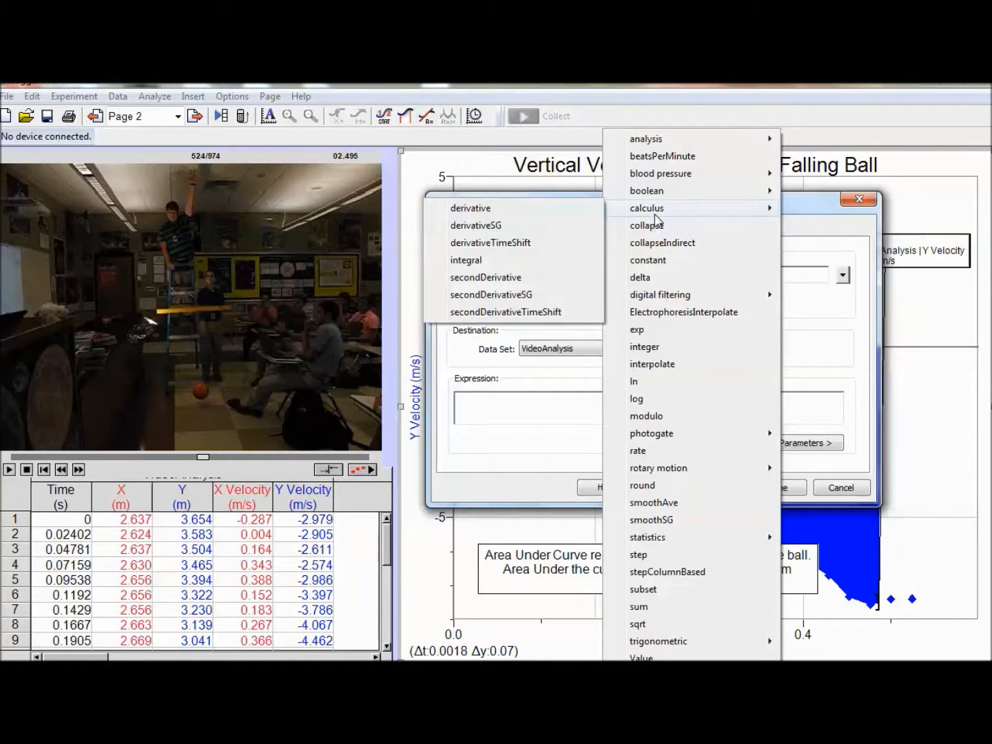
click(482, 278)
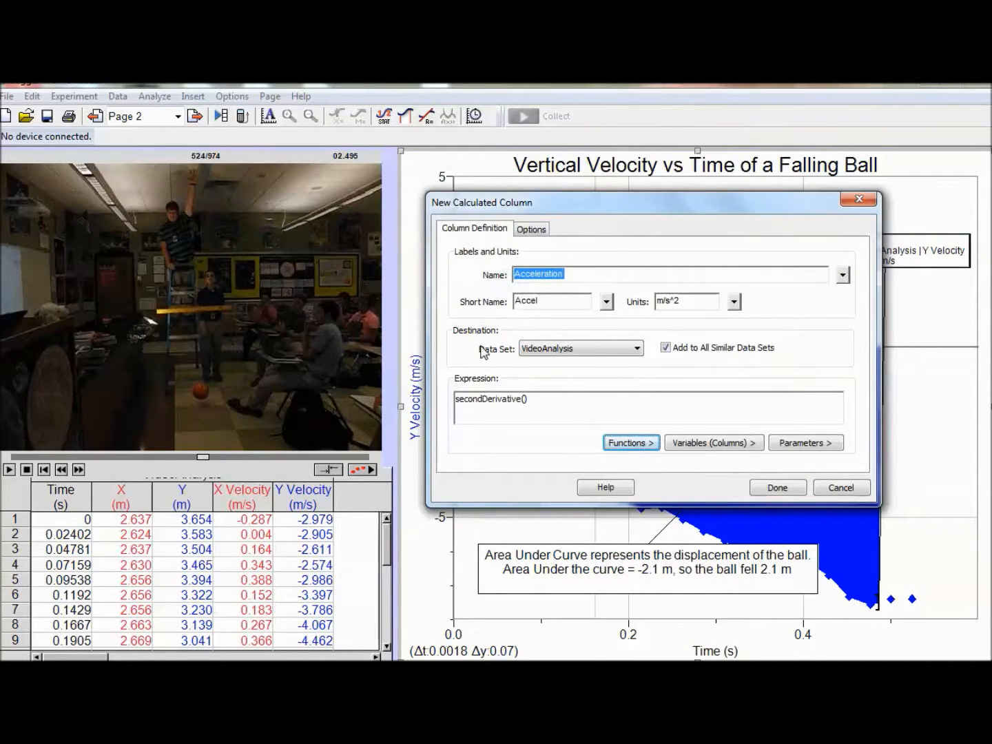
click(697, 450)
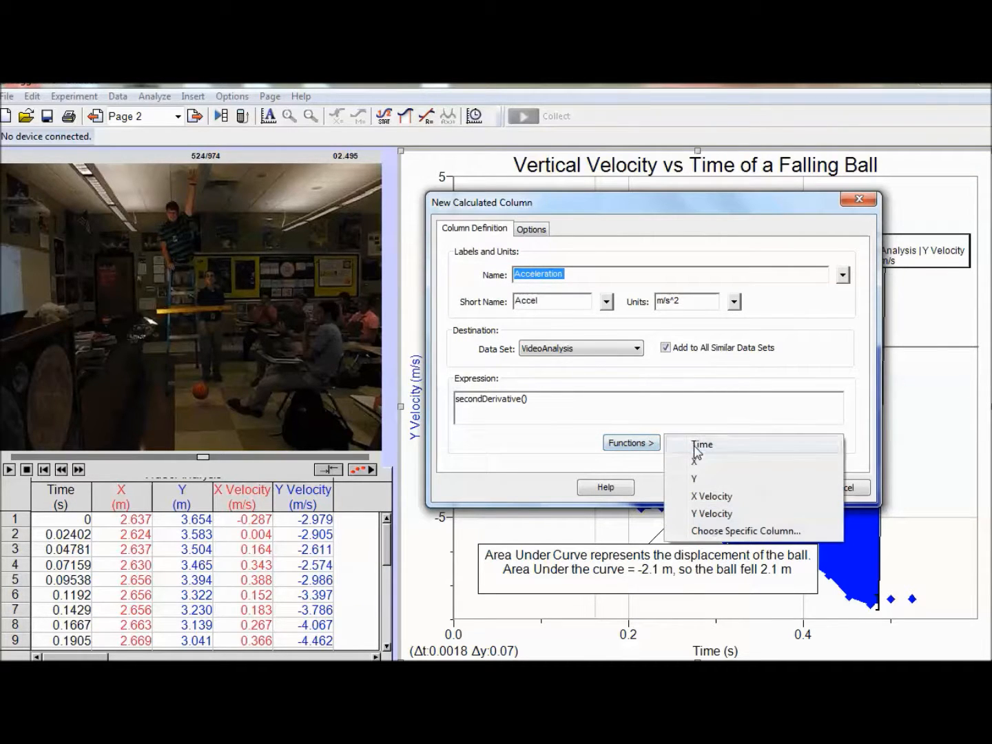
click(708, 481)
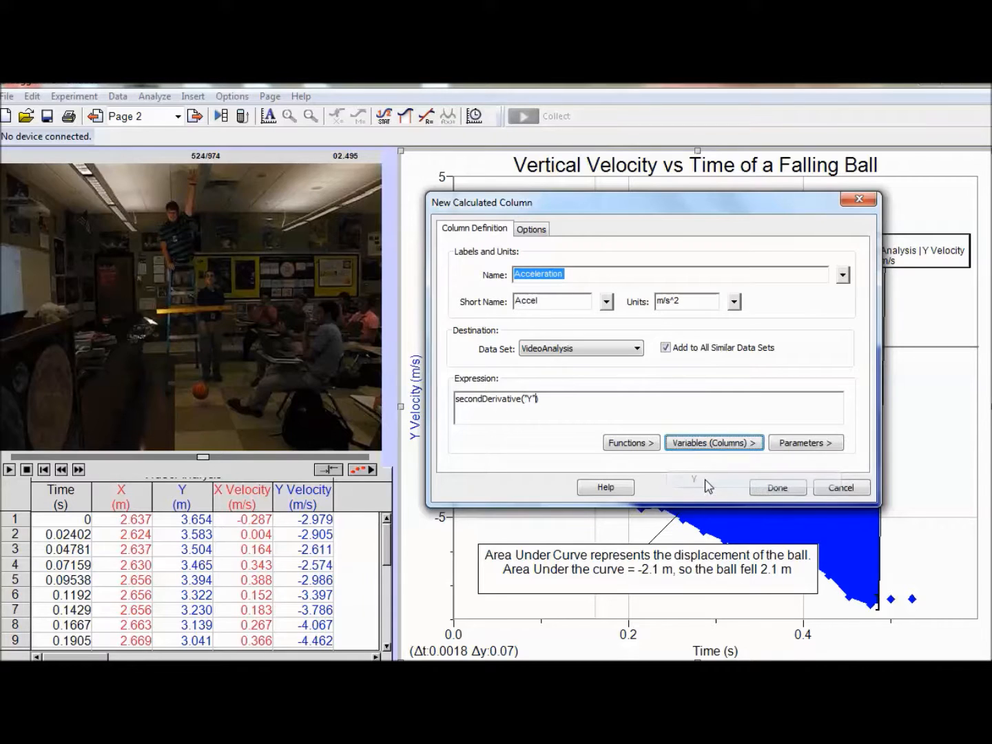
click(778, 487)
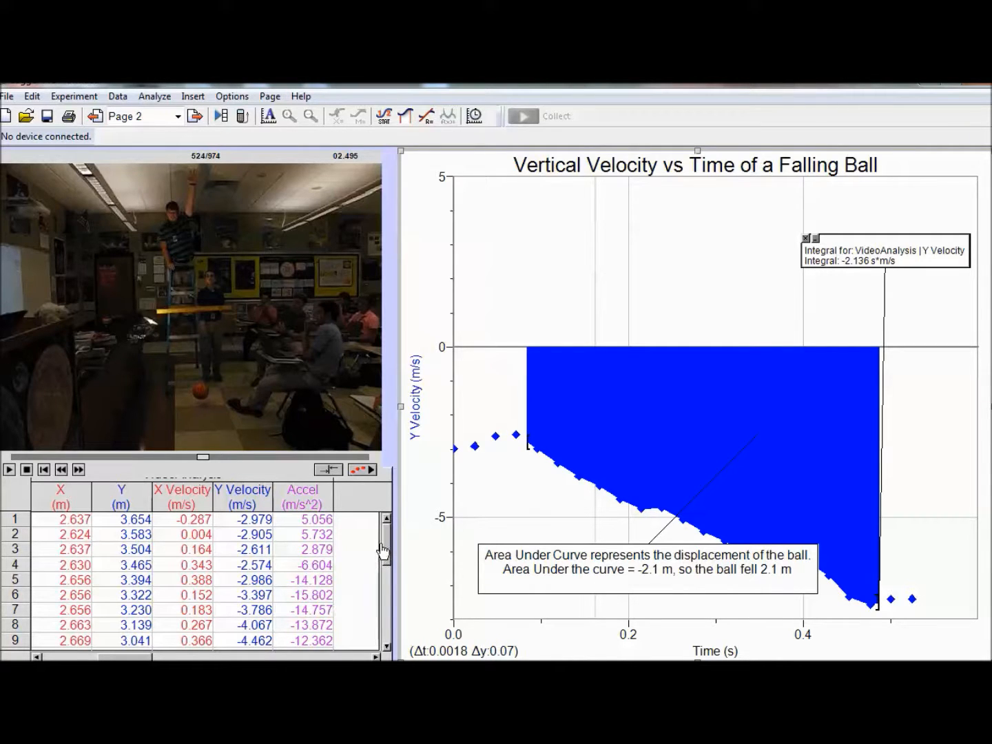
mouse_move(387, 536)
mouse_down()
mouse_move(384, 603)
mouse_move(391, 512)
mouse_move(391, 546)
mouse_up()
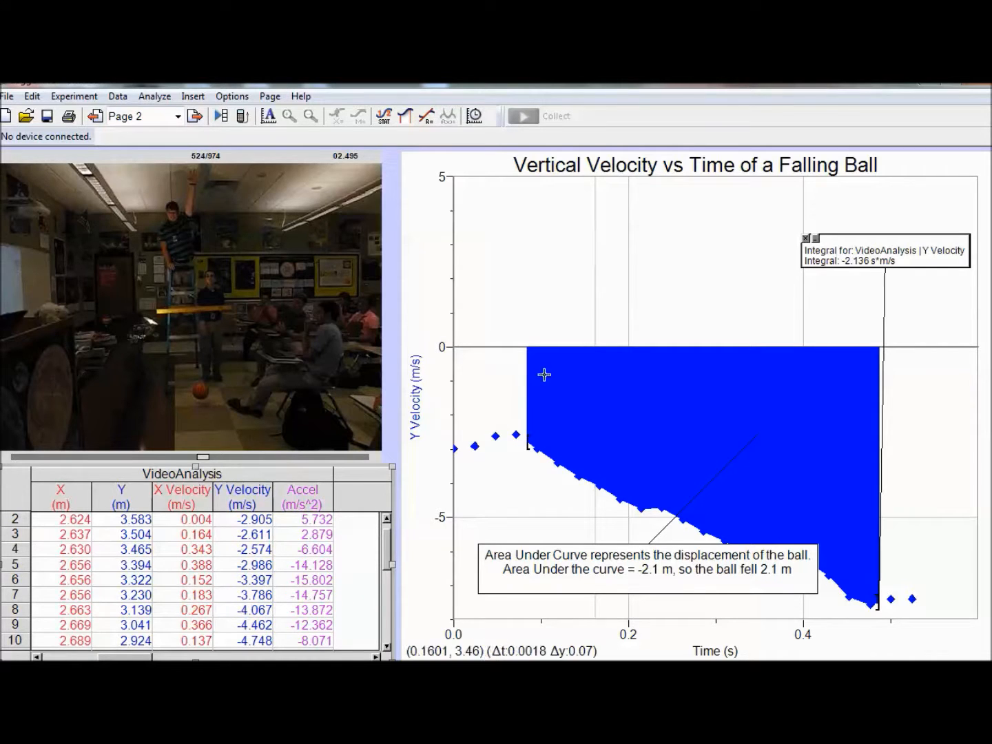
Step: Plot Acceleration on the graph's vertical axis and retitle the graph "Acceleration vs Time of a Falling Ball"
click(419, 423)
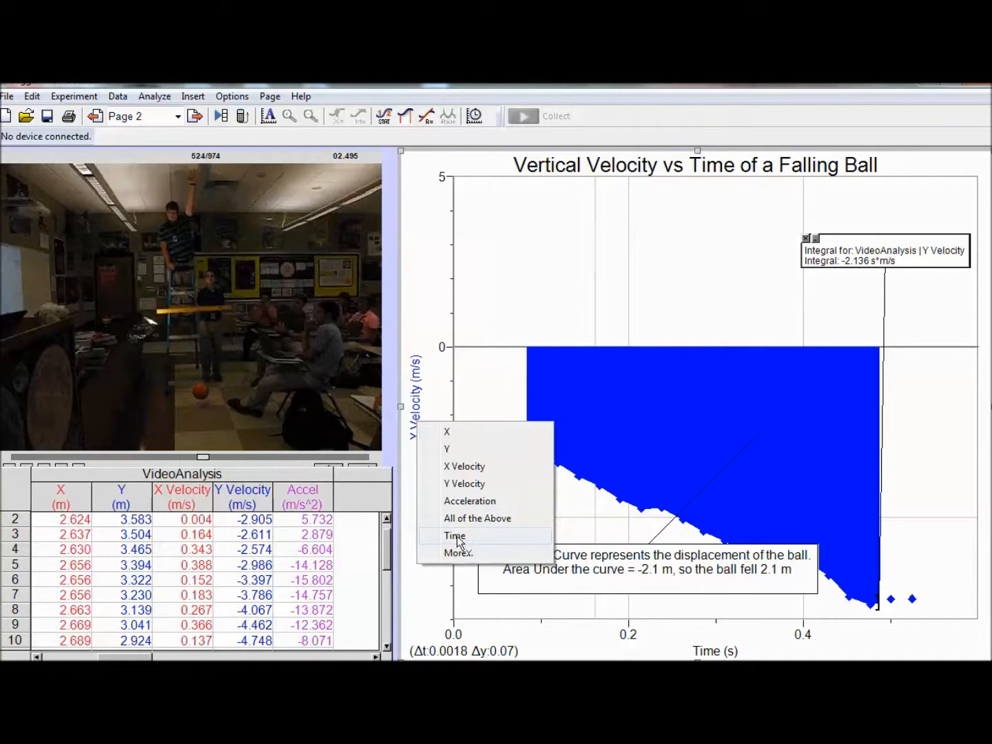
click(475, 504)
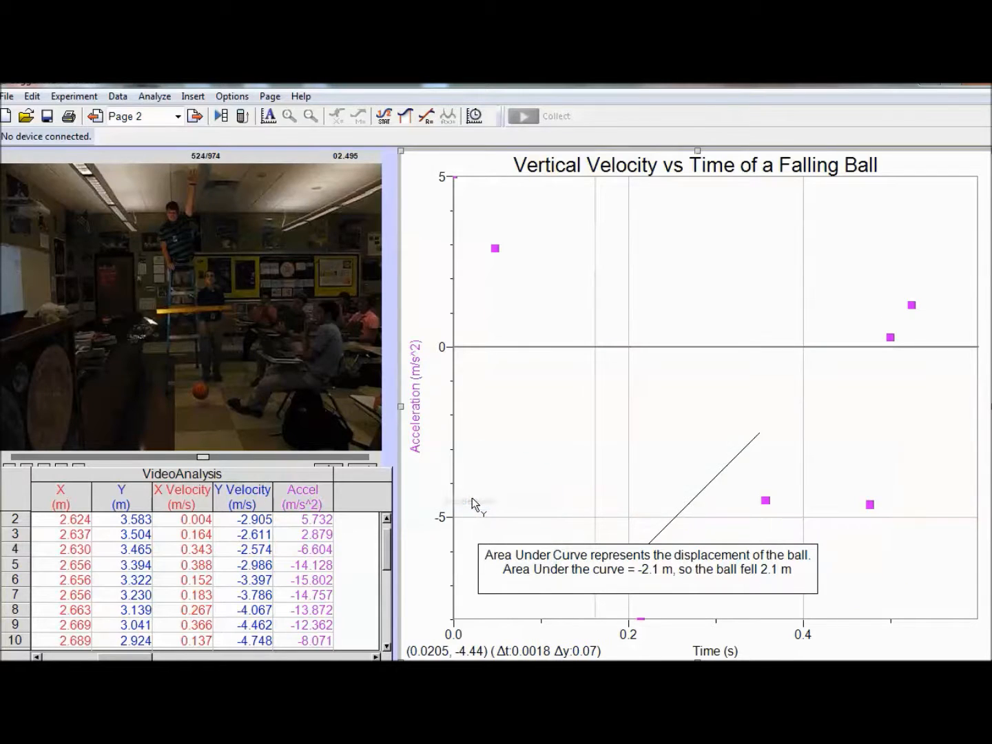
double_click(598, 171)
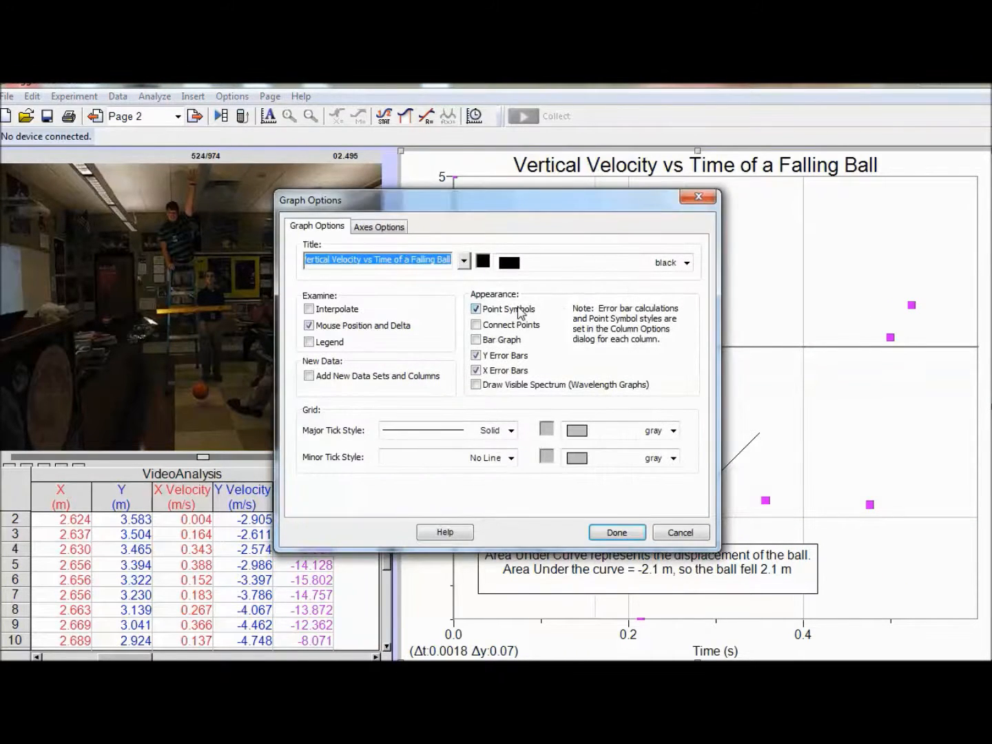
text(Ace)
key(BackSpace)
text(c)
text(eleration vs Time)
text(Falling Ball)
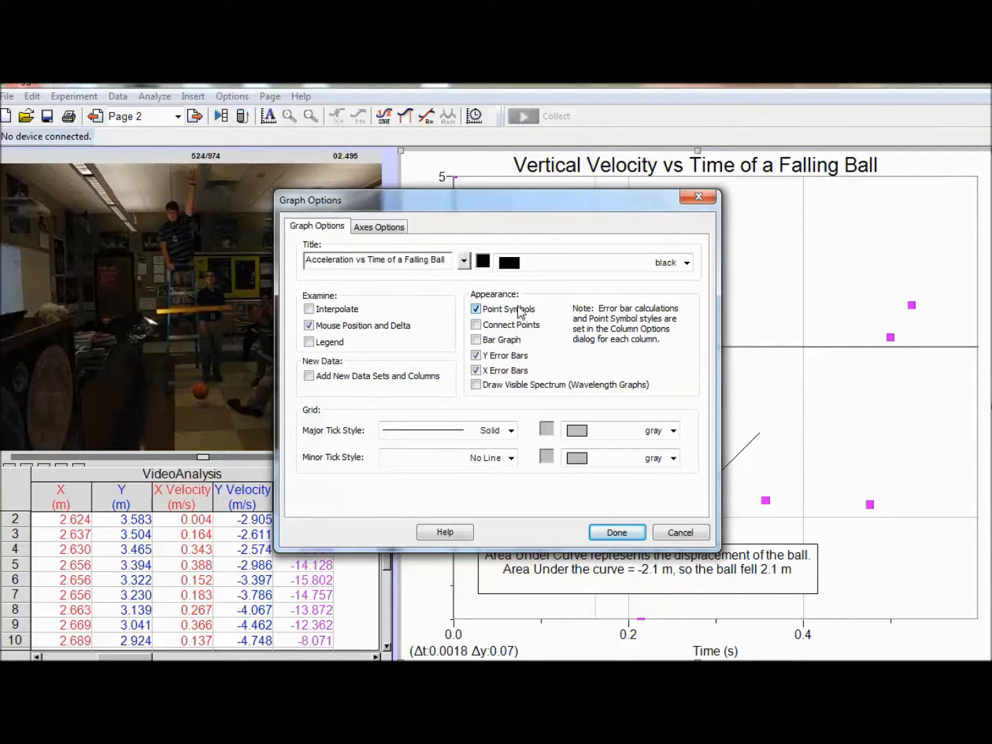
click(617, 533)
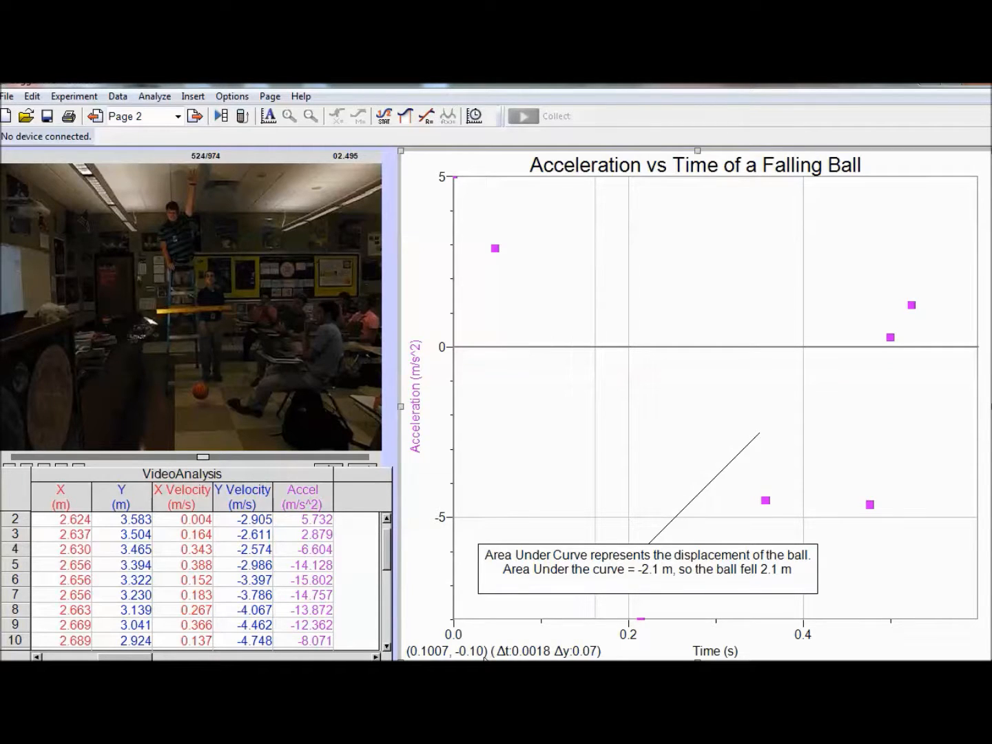
Step: Set the vertical axis range from -50 to 10 and move the annotation's pointer line clear of the data points
click(444, 521)
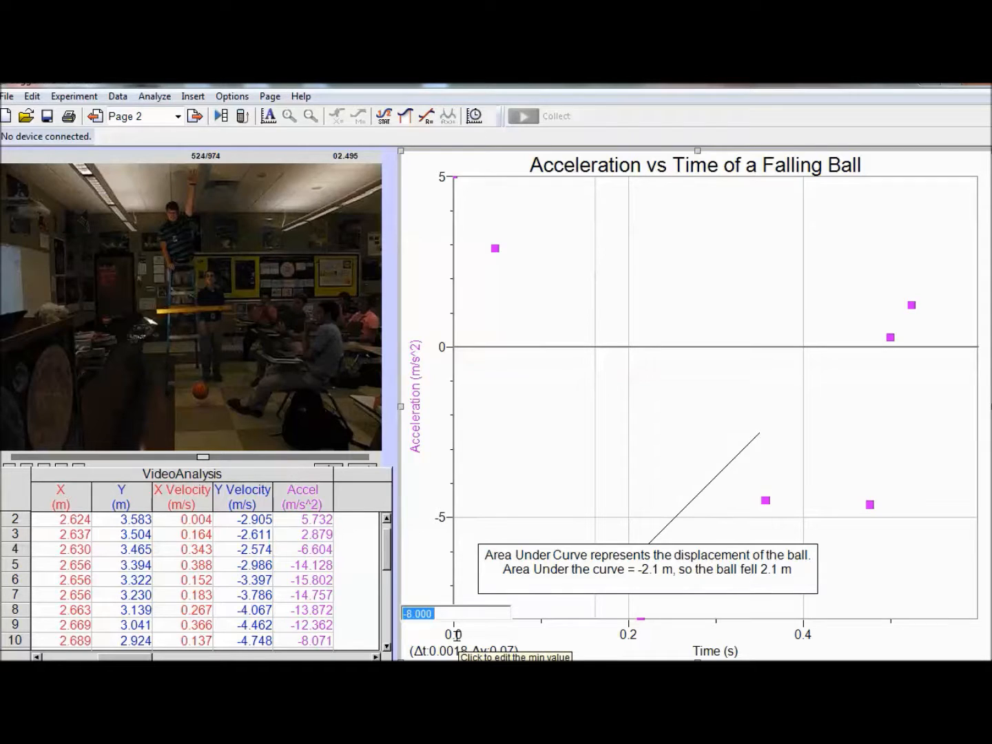
key(BackSpace)
text(-)
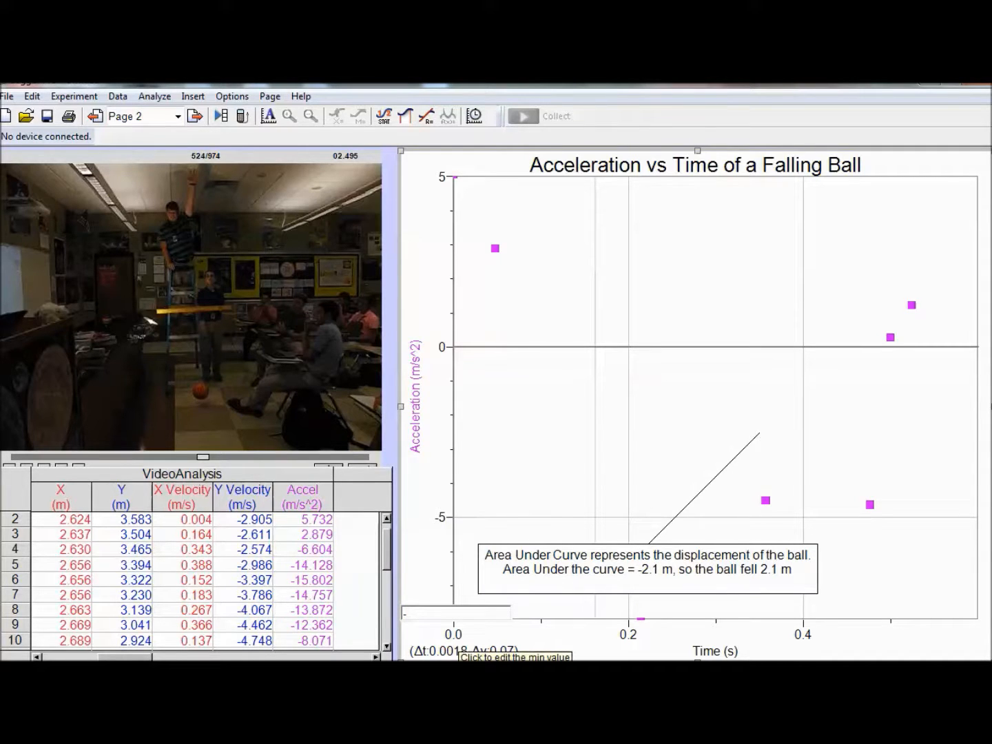
text(50)
key(Return)
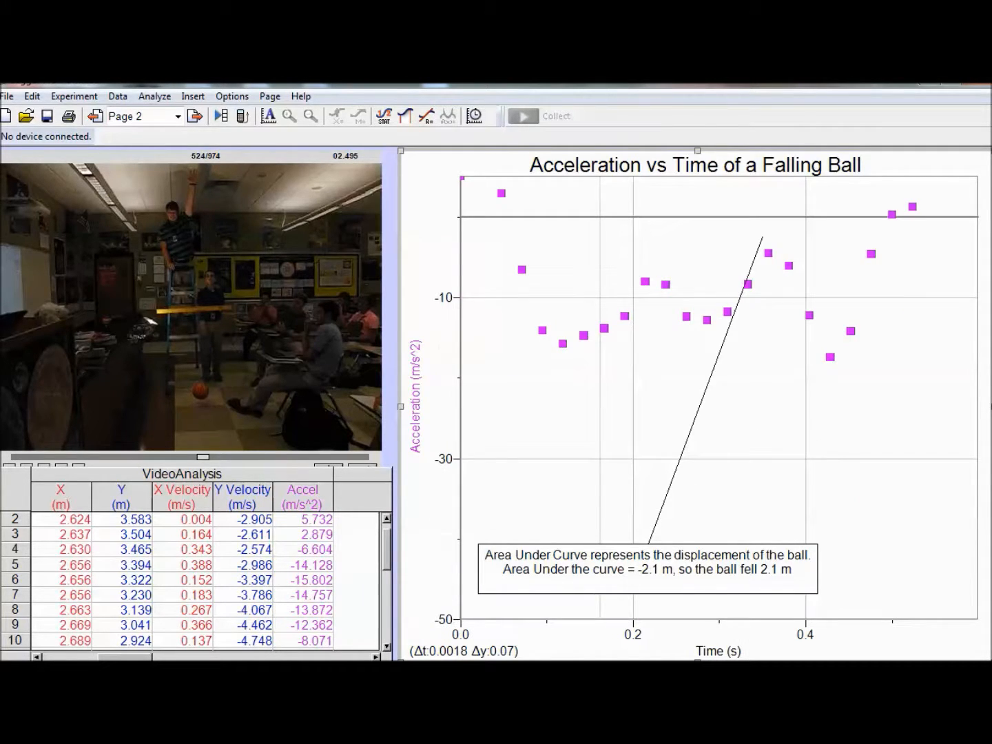
click(448, 301)
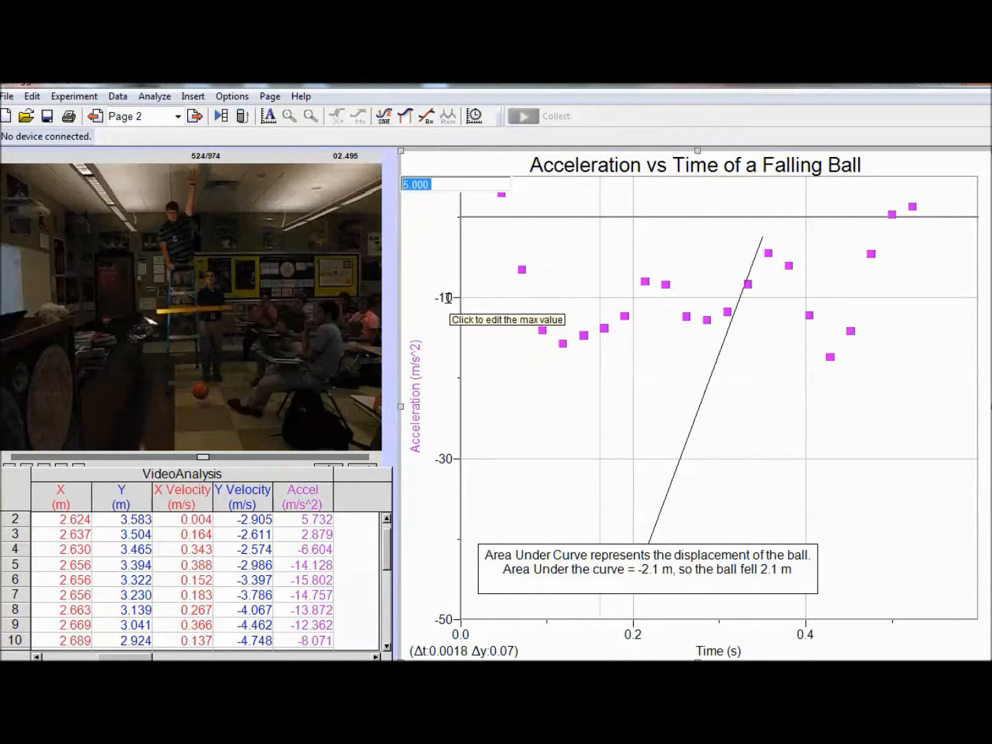
text(10)
key(Return)
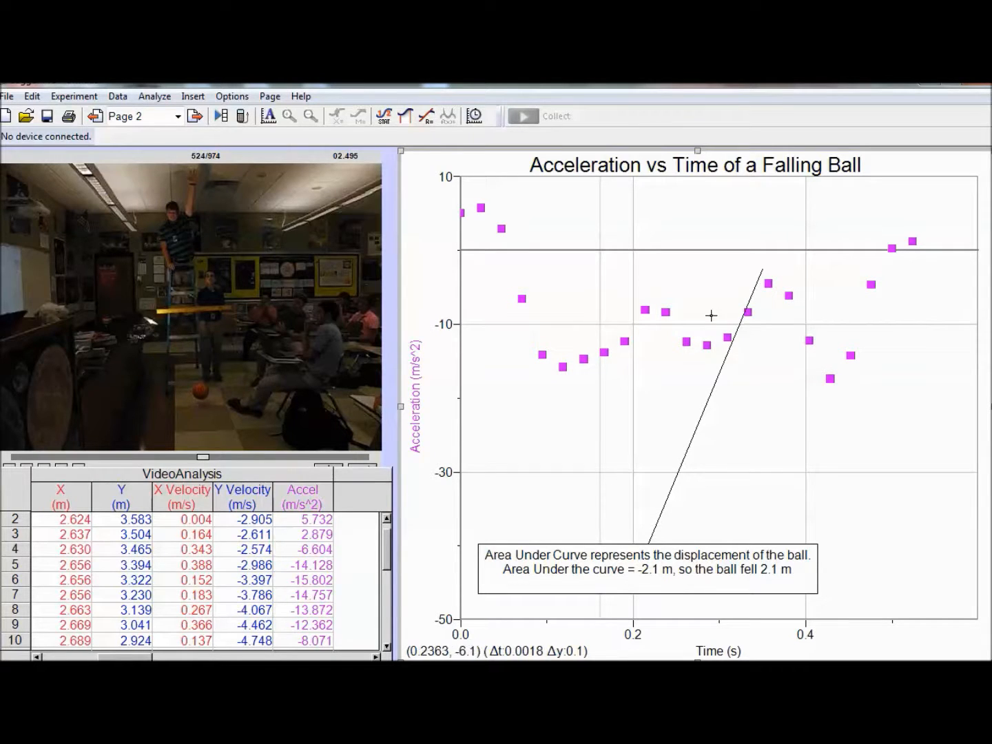
mouse_move(763, 270)
mouse_down()
mouse_move(817, 458)
mouse_move(884, 514)
mouse_up()
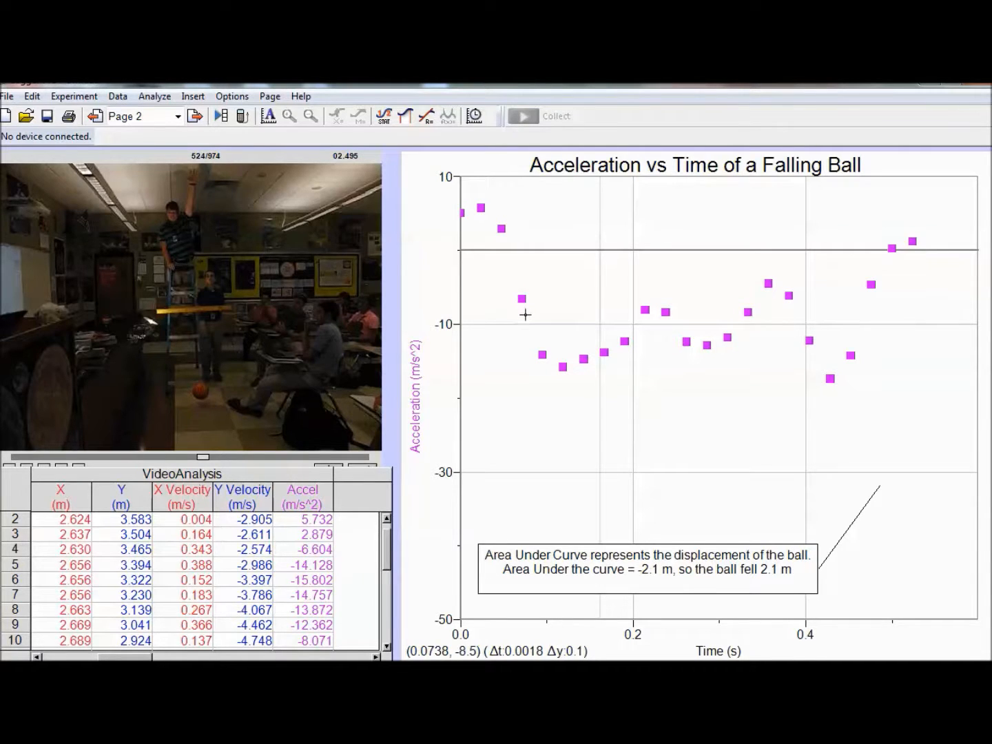
drag(525, 314, 846, 312)
right_click(847, 312)
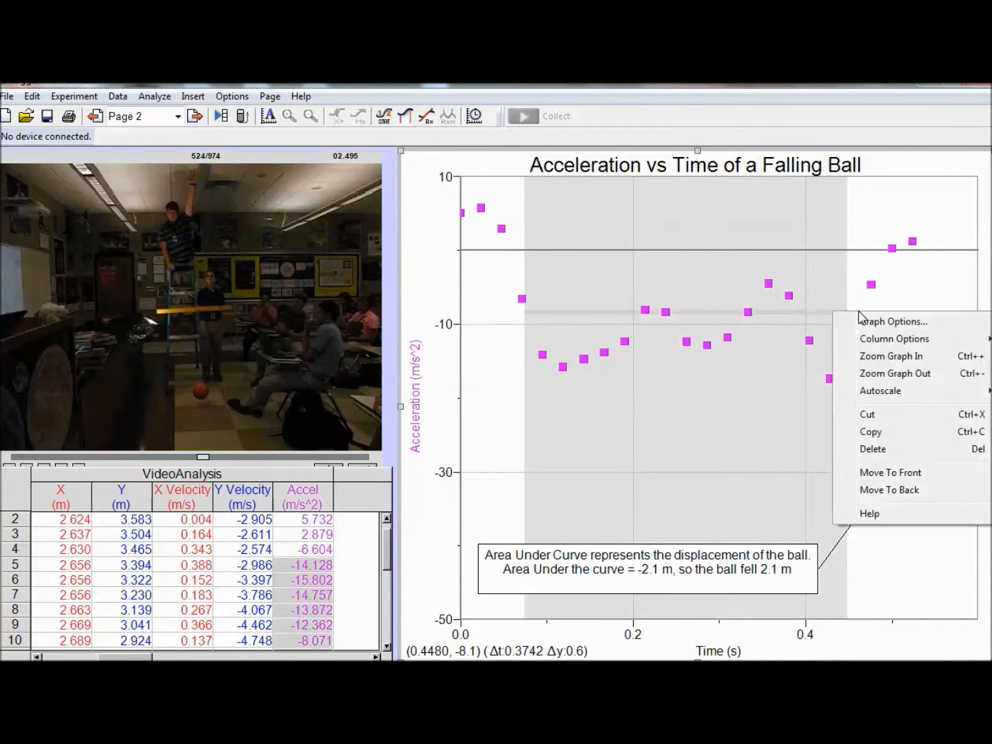
click(776, 320)
Step: Apply a linear fit to the acceleration points from about 0.06 to 0.49 s and move its results box clear of the data
drag(510, 318, 881, 313)
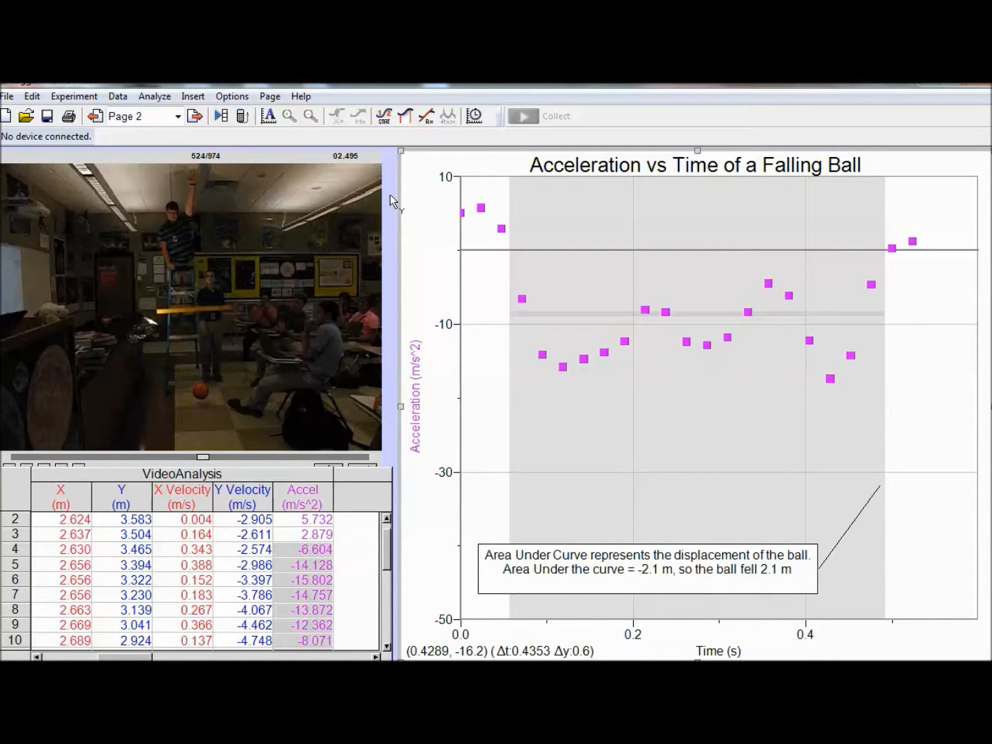
click(427, 116)
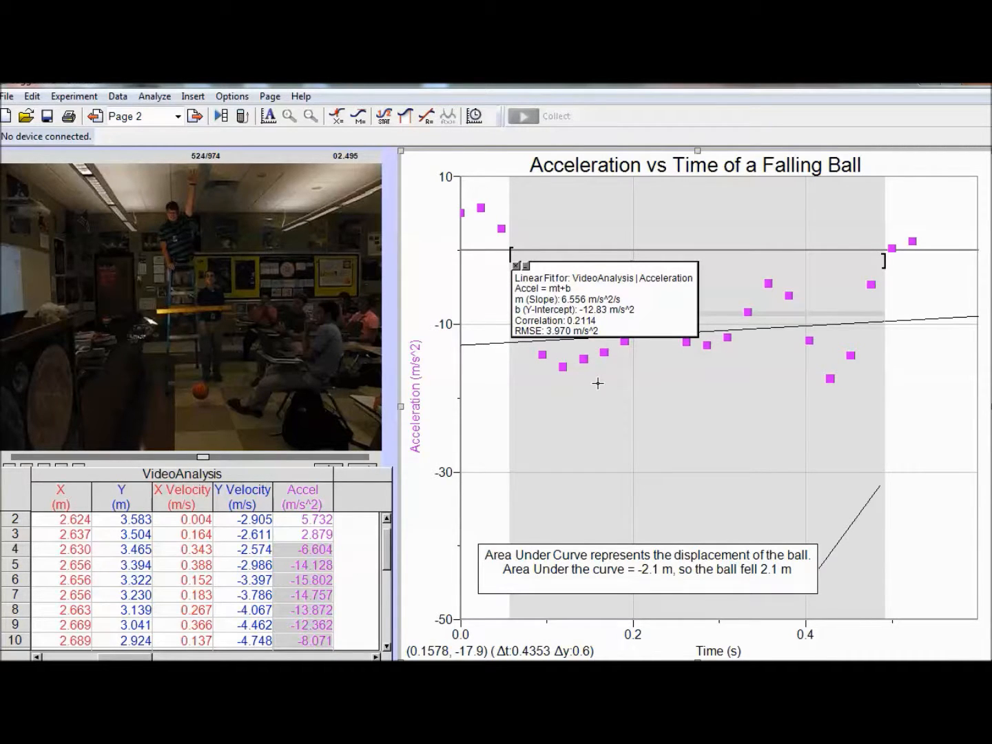
mouse_move(667, 310)
mouse_down()
mouse_move(717, 386)
mouse_move(897, 436)
mouse_move(948, 431)
mouse_move(944, 425)
mouse_move(946, 438)
mouse_up()
Step: Clear the old text about the area under the curve from the graph's annotation
double_click(589, 562)
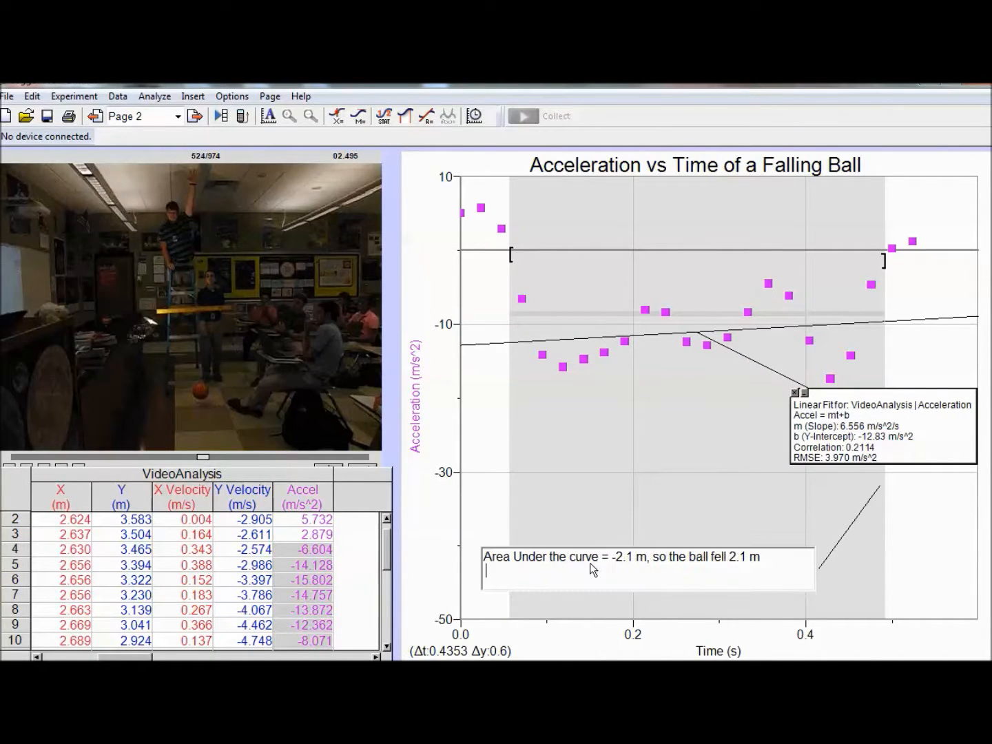
mouse_move(484, 556)
mouse_down()
mouse_move(754, 547)
mouse_move(795, 586)
mouse_move(791, 529)
mouse_up()
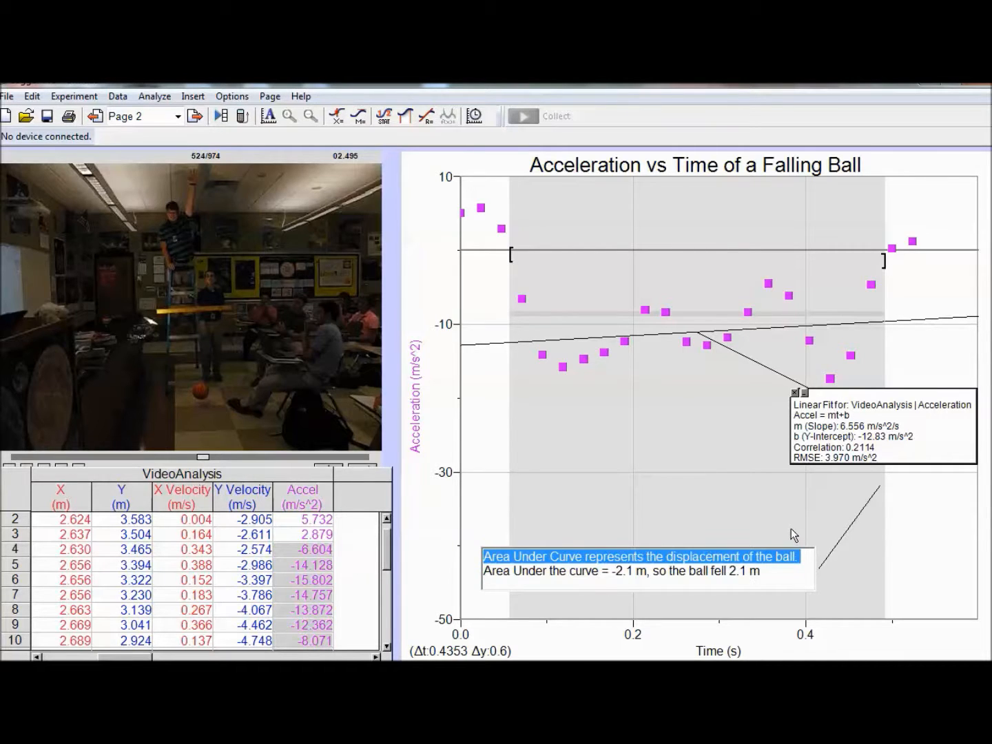
key(Delete)
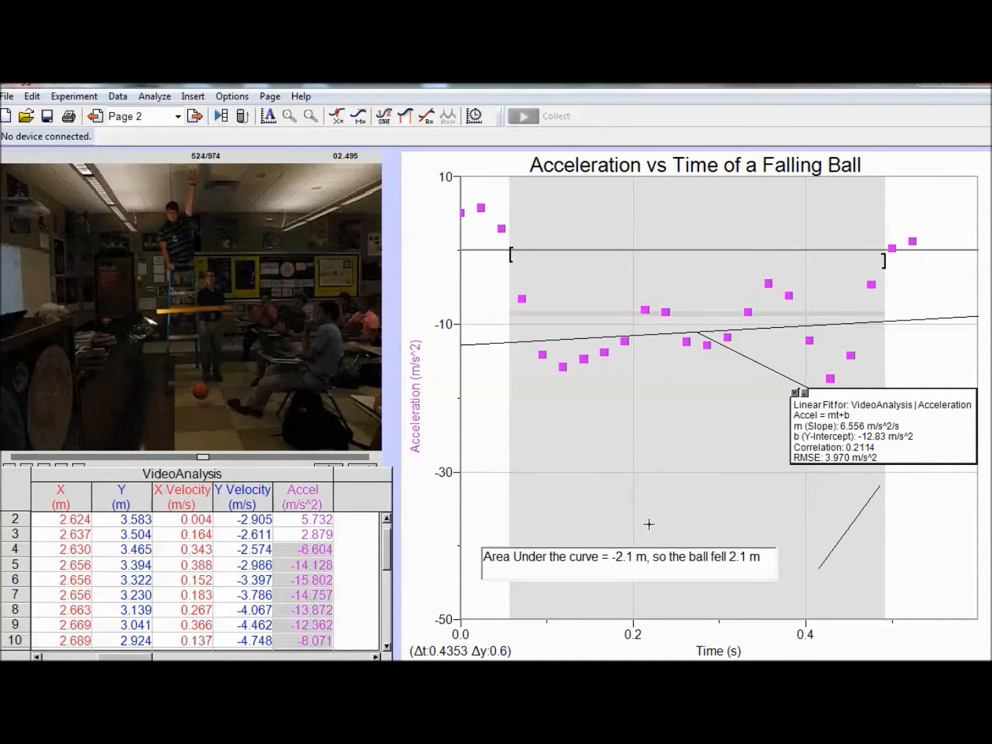
key(ctrl+a)
key(Delete)
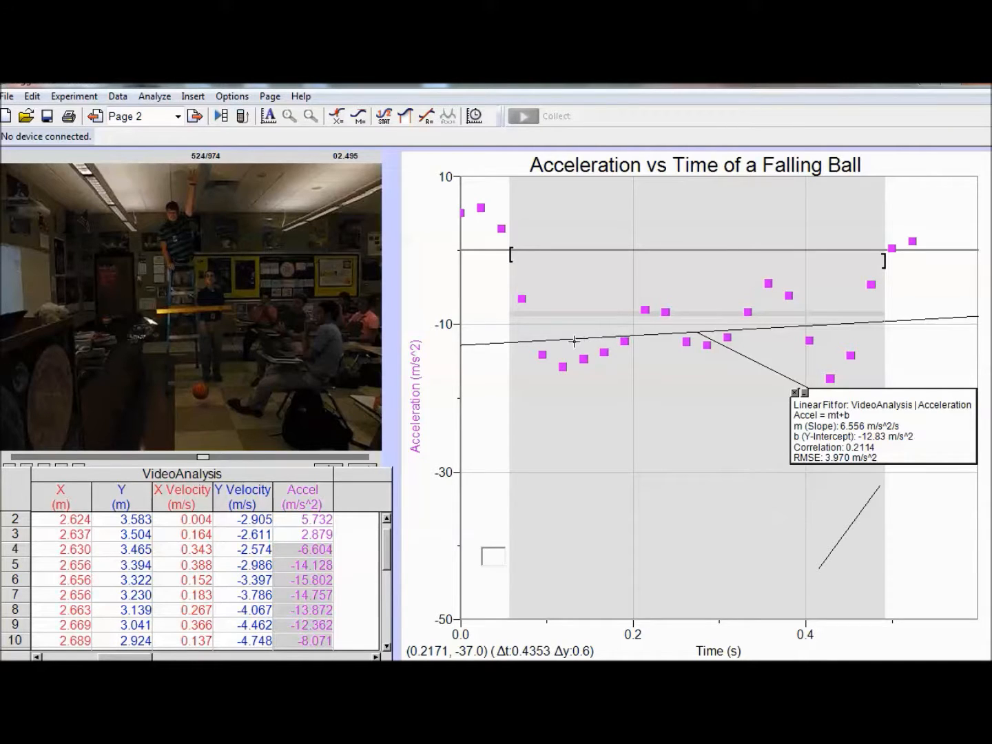
click(493, 319)
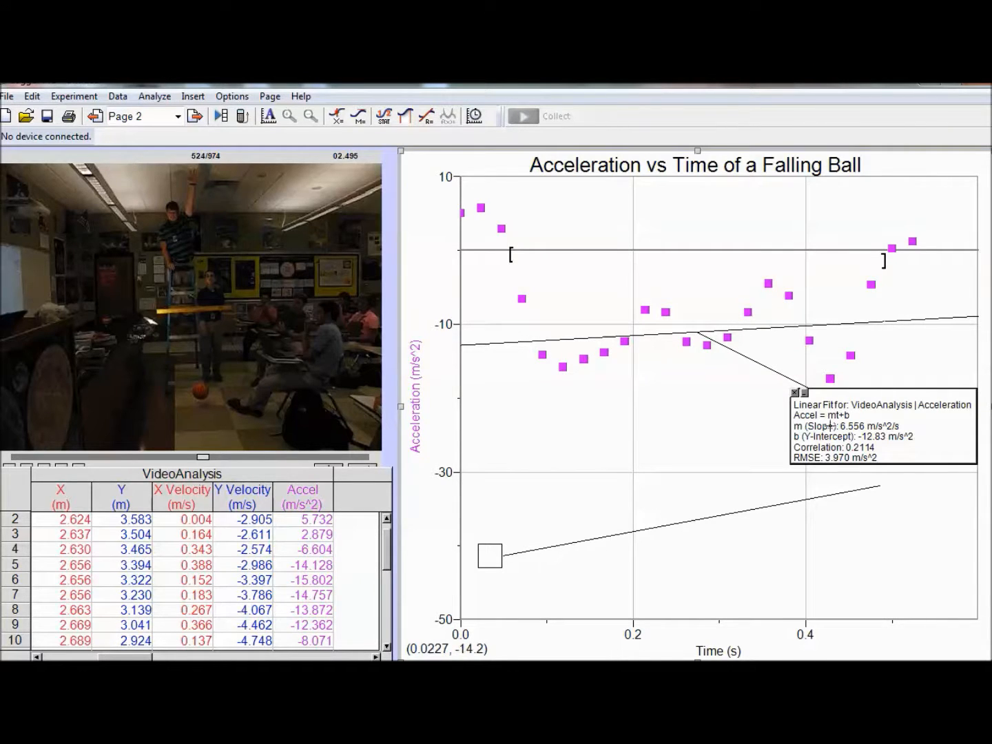
click(494, 558)
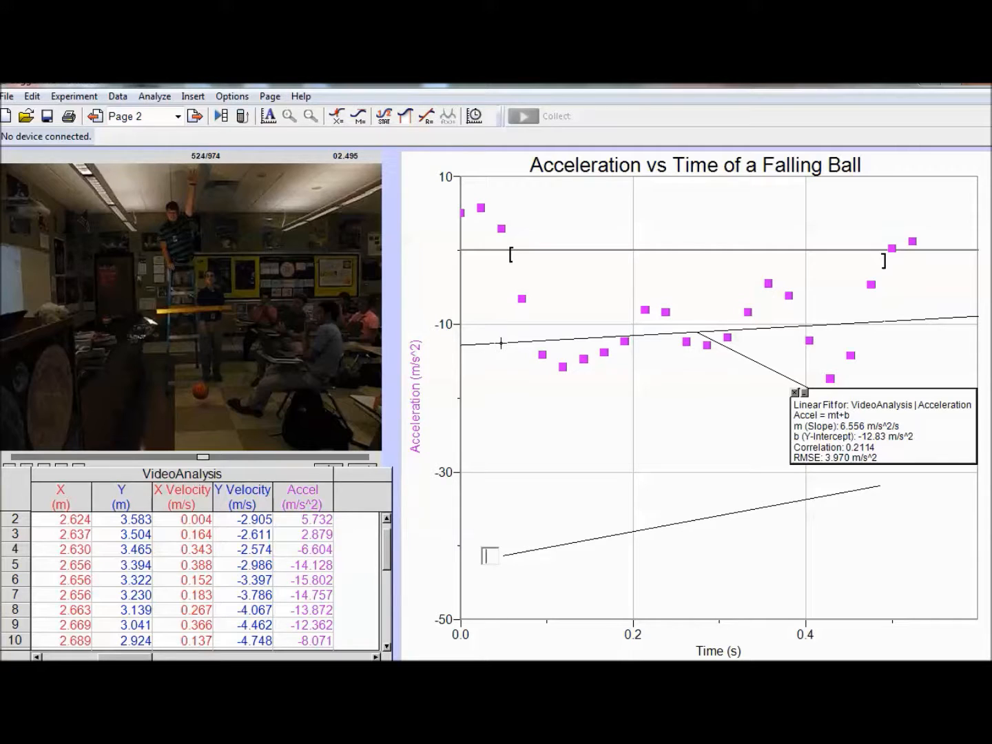
Step: Extend the start of the linear fit range back to about 0.04 s to include one earlier data point
drag(506, 255, 499, 257)
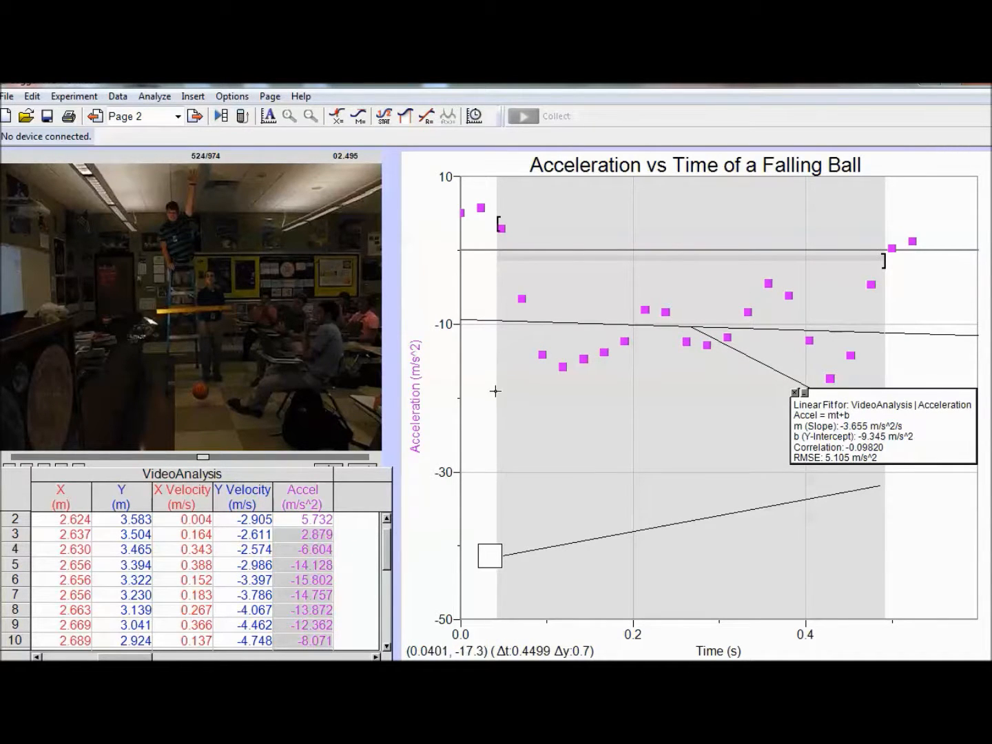
drag(496, 390, 501, 400)
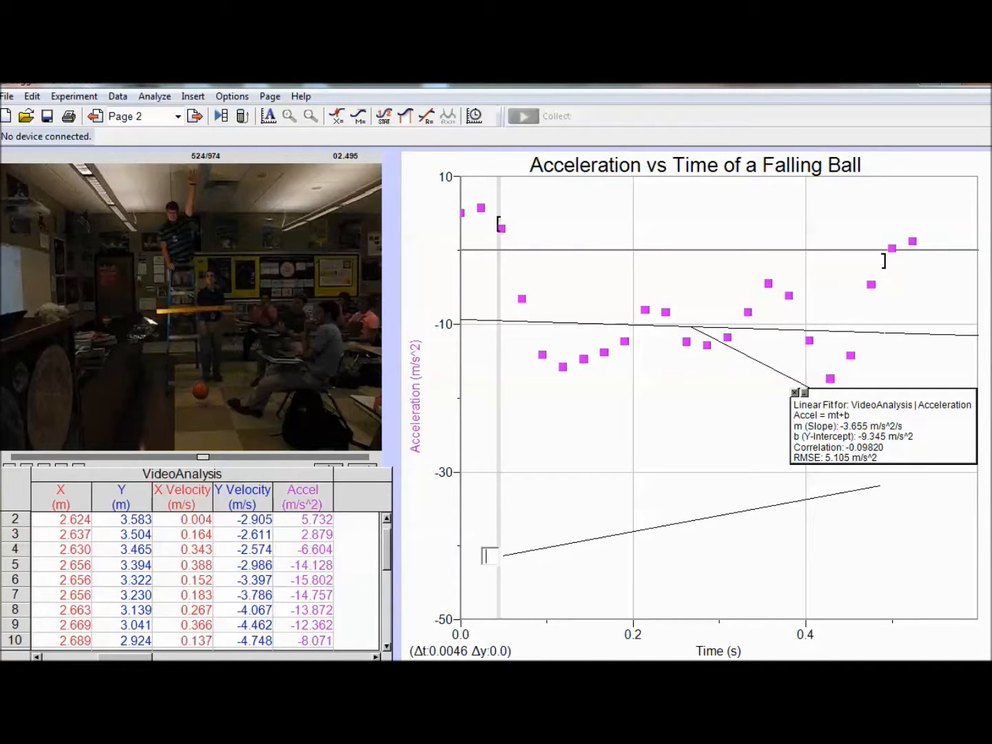
Step: Write "Acceleration is shown to be a constant value" in the emptied annotation
text(celerati)
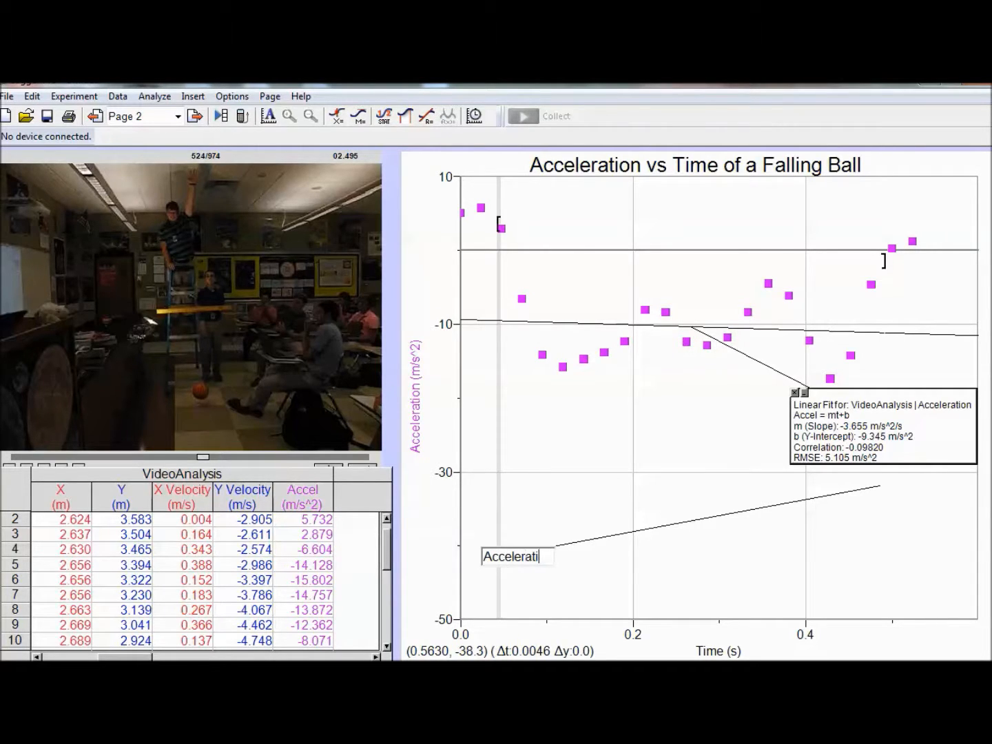
text(on is shown to be )
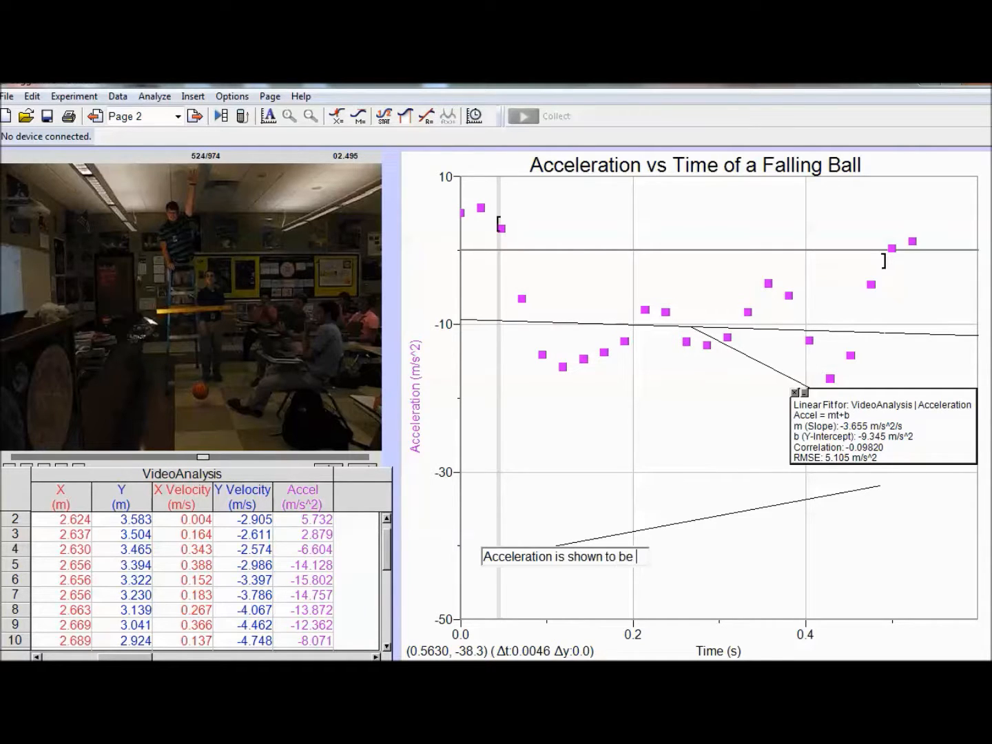
text(a constant)
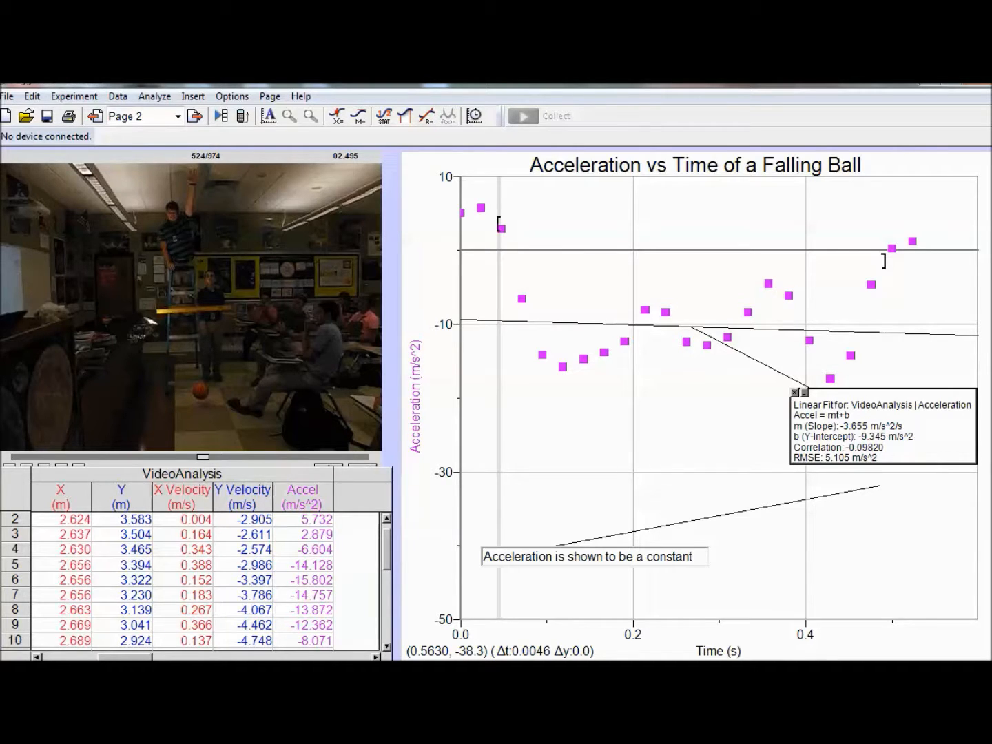
text( value)
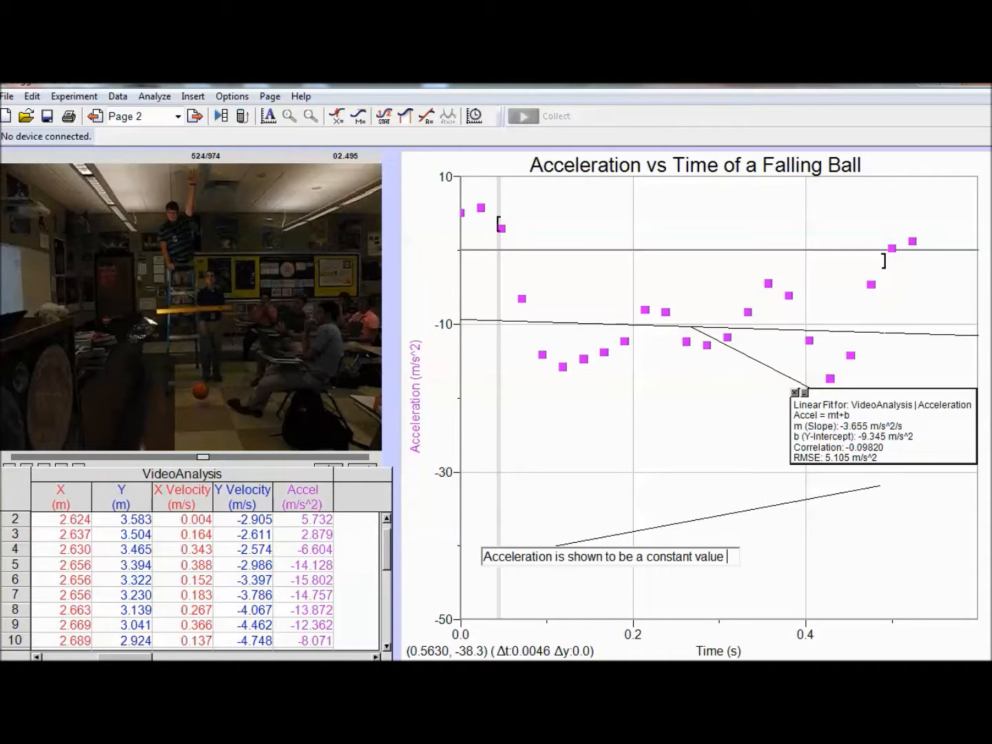
text(.  The y-intercept is)
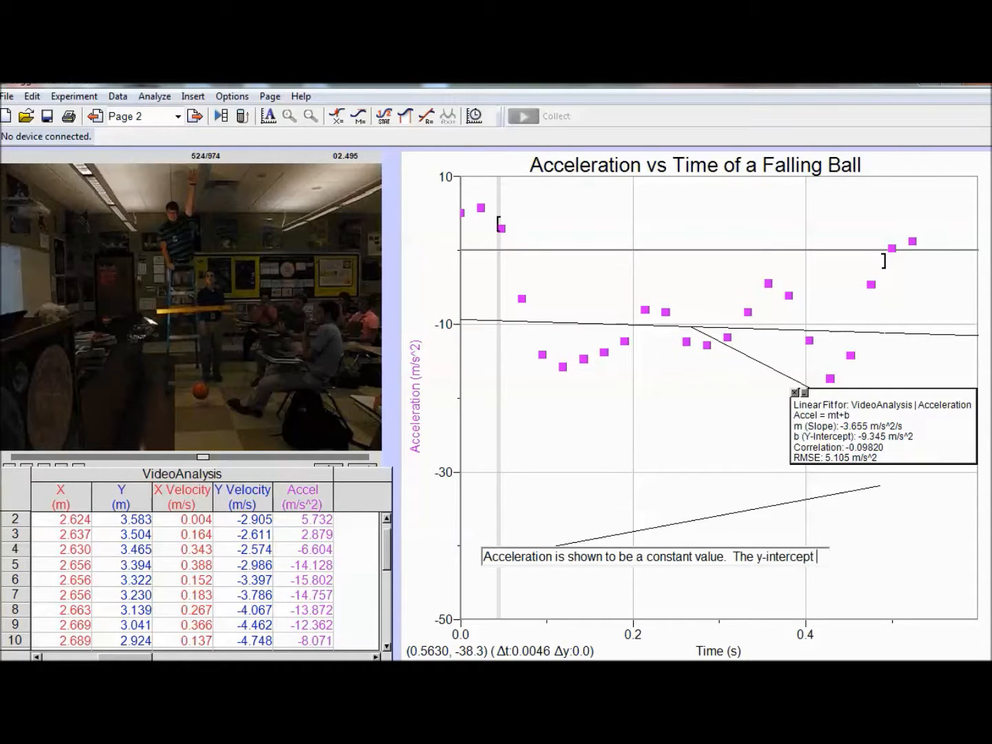
Step: Complete the annotation with the sentence "The y-intercept represents the value for the acceleration.", breaking the line before "for"
key(BackSpace)
key(BackSpace)
key(BackSpace)
key(BackSpace)
text(represents the value)
key(Return)
text(for the acceleration.)
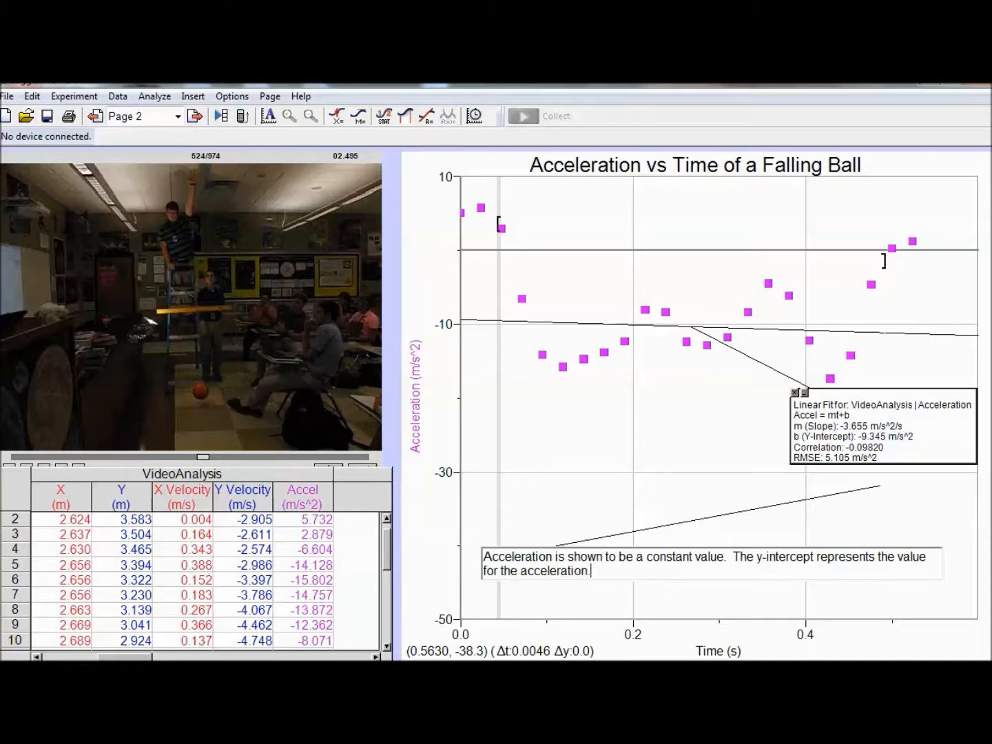
click(634, 595)
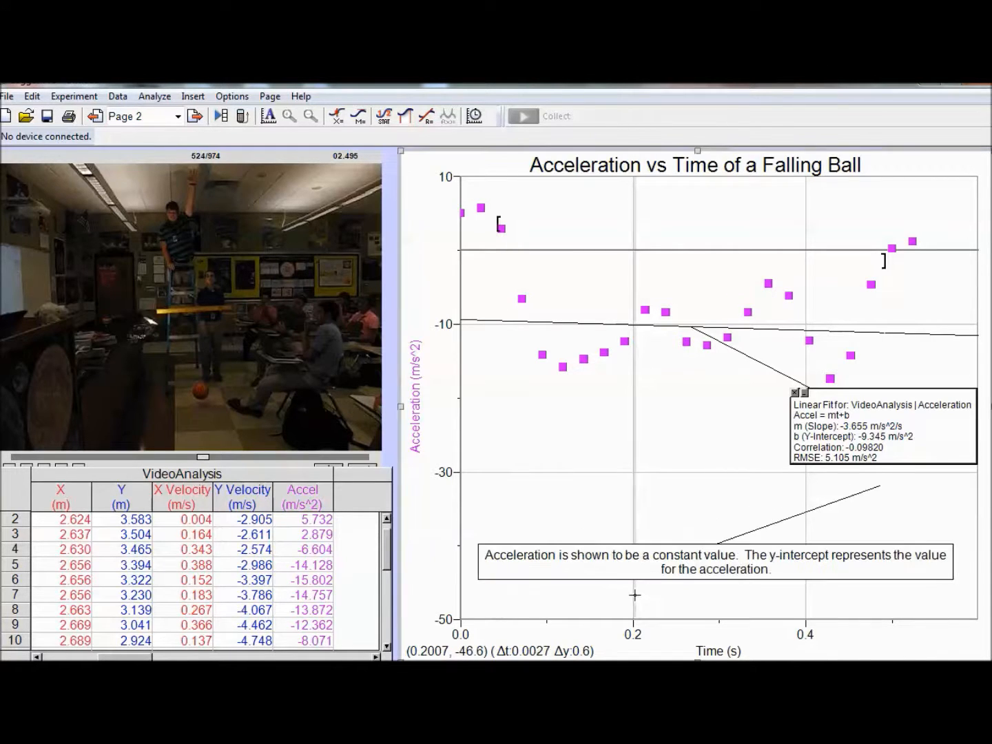
Step: Move the end of the annotation's pointer line to just below the fit line, near its y-intercept
mouse_move(880, 485)
mouse_down()
mouse_move(469, 416)
mouse_move(501, 364)
mouse_move(452, 314)
mouse_move(459, 310)
mouse_up()
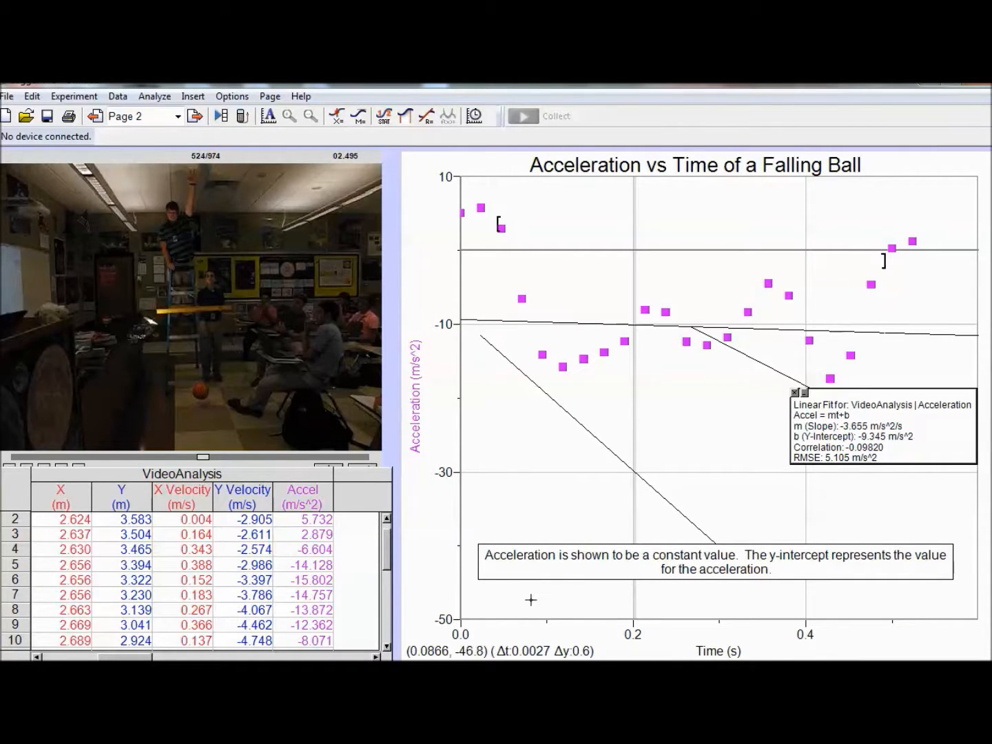
click(435, 607)
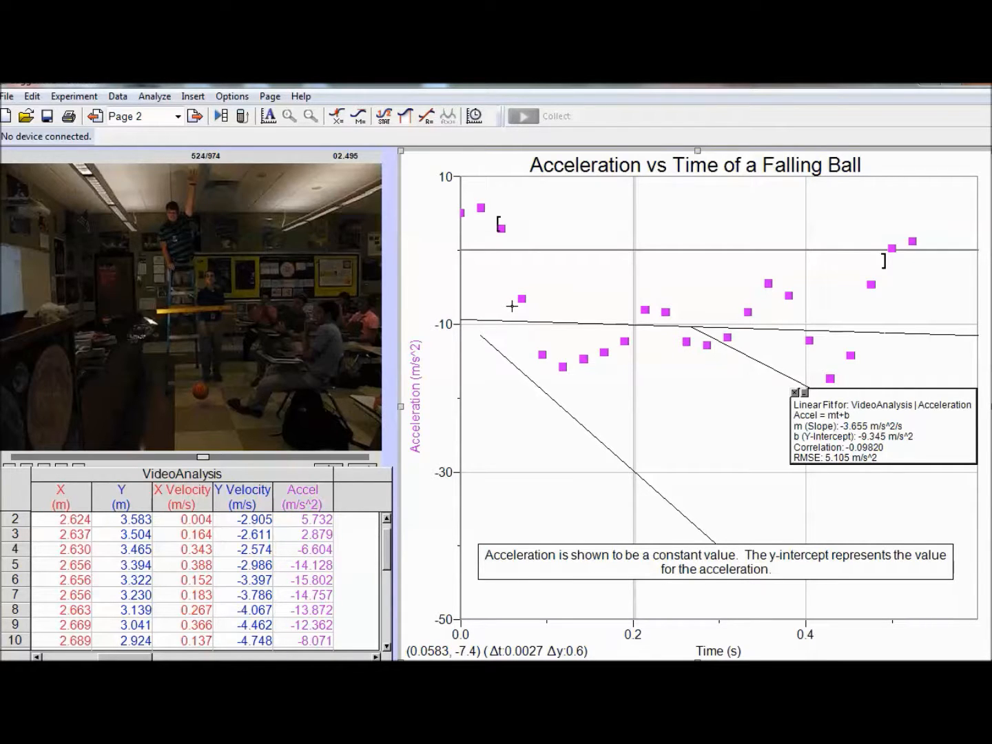
click(270, 97)
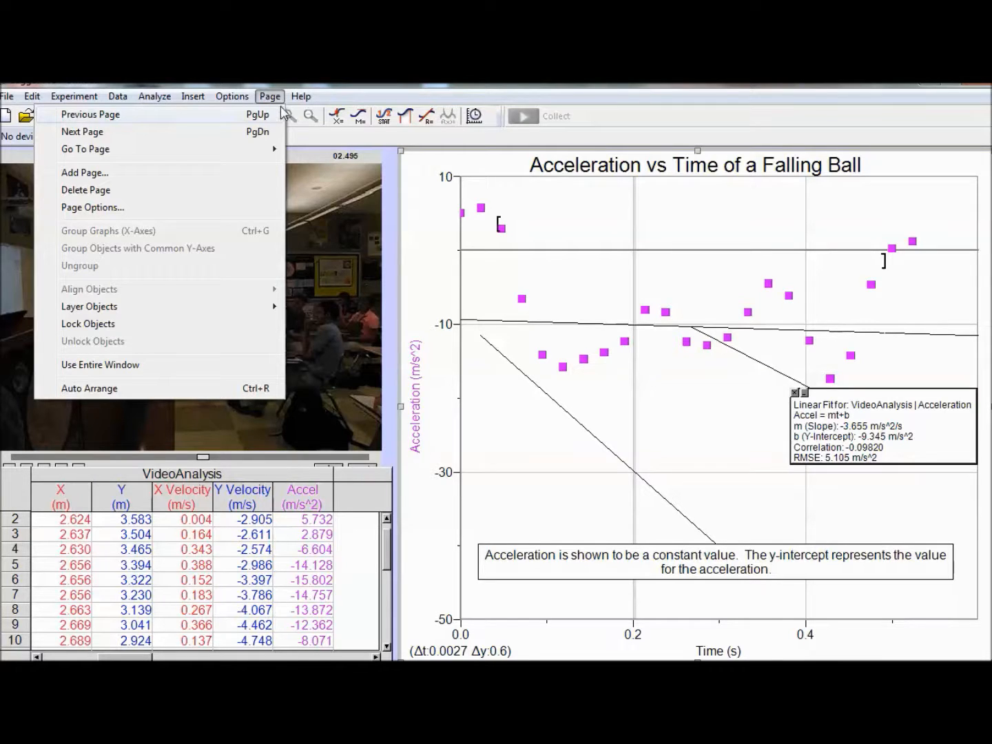
click(264, 206)
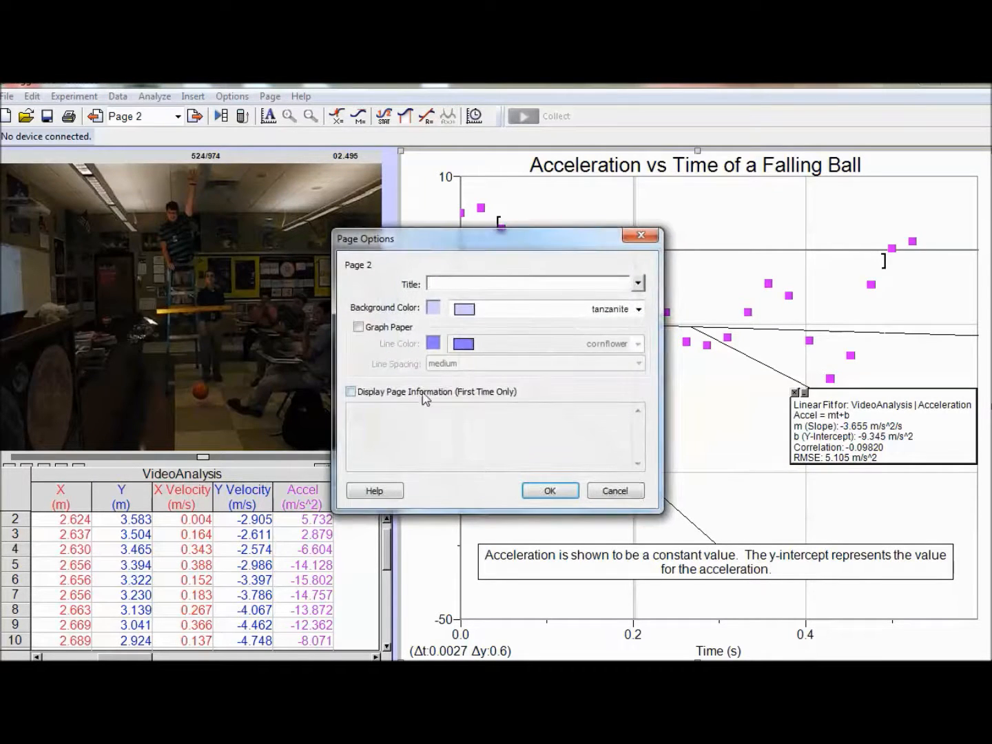
click(614, 491)
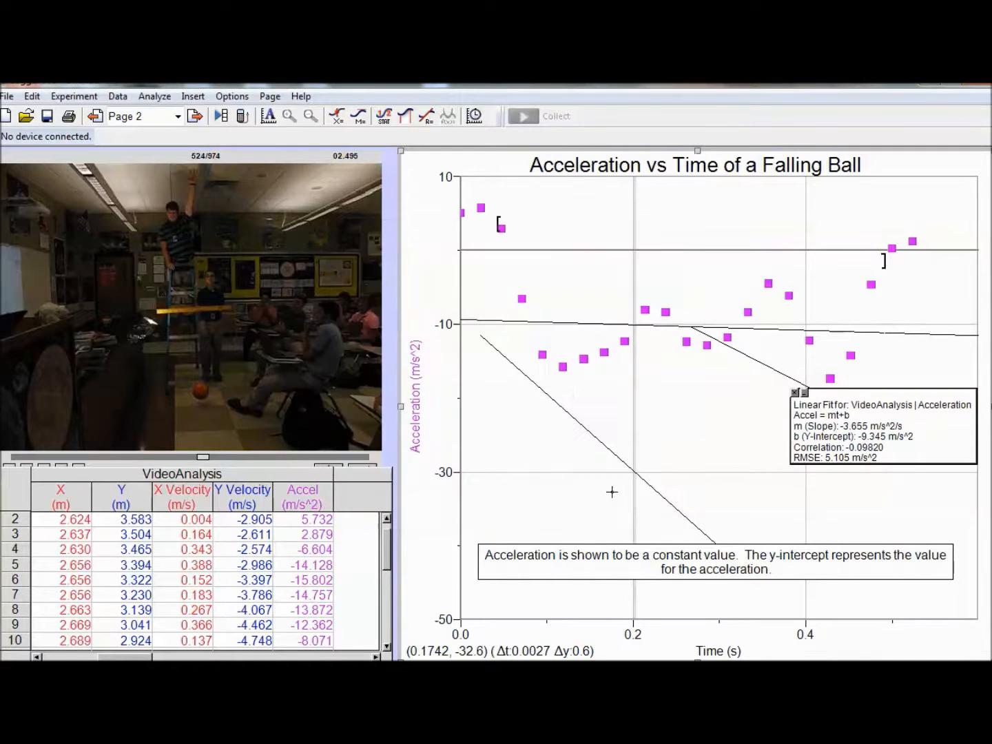
Step: Go to Page 5 to view the graph of the ball's vertical velocity against time
click(179, 119)
click(178, 120)
click(178, 120)
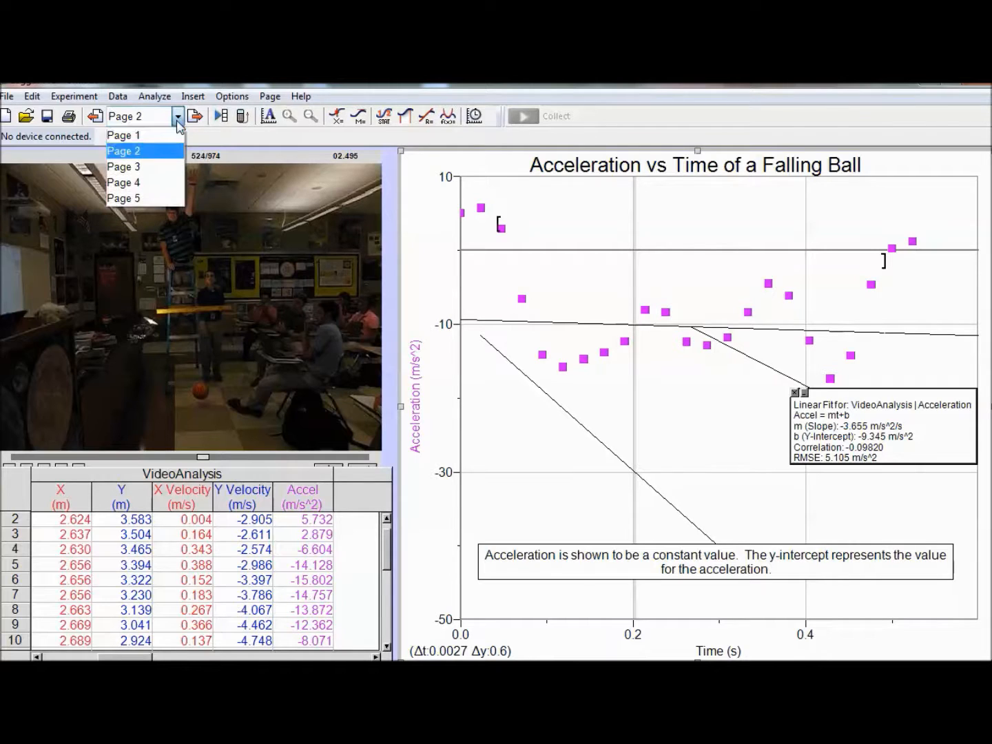
click(150, 200)
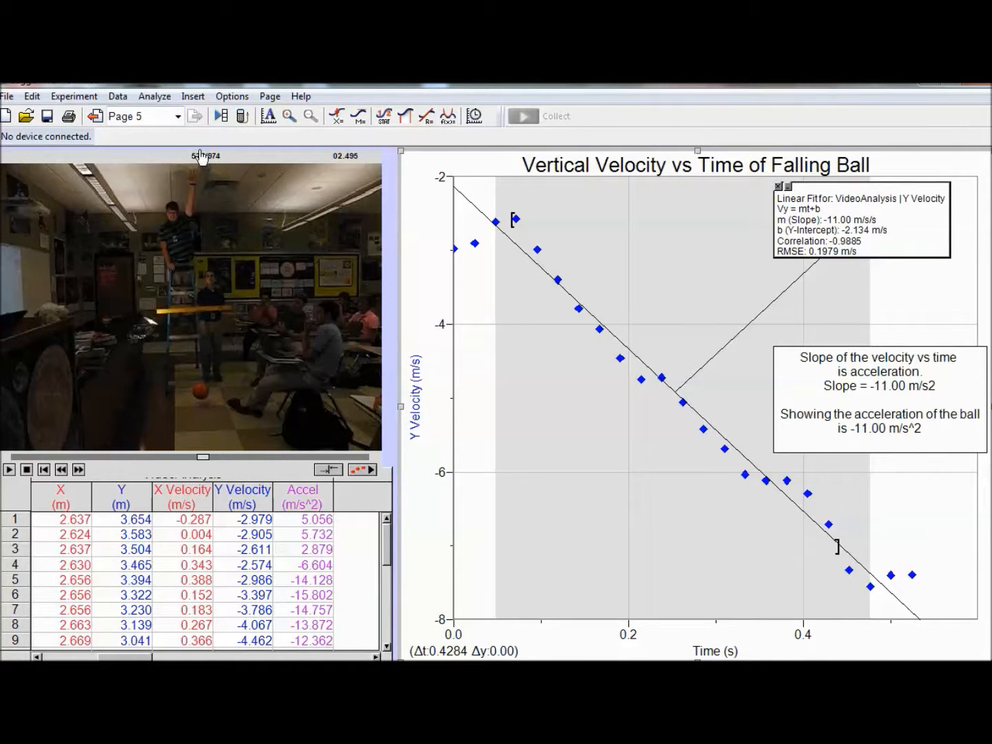
click(179, 116)
click(175, 114)
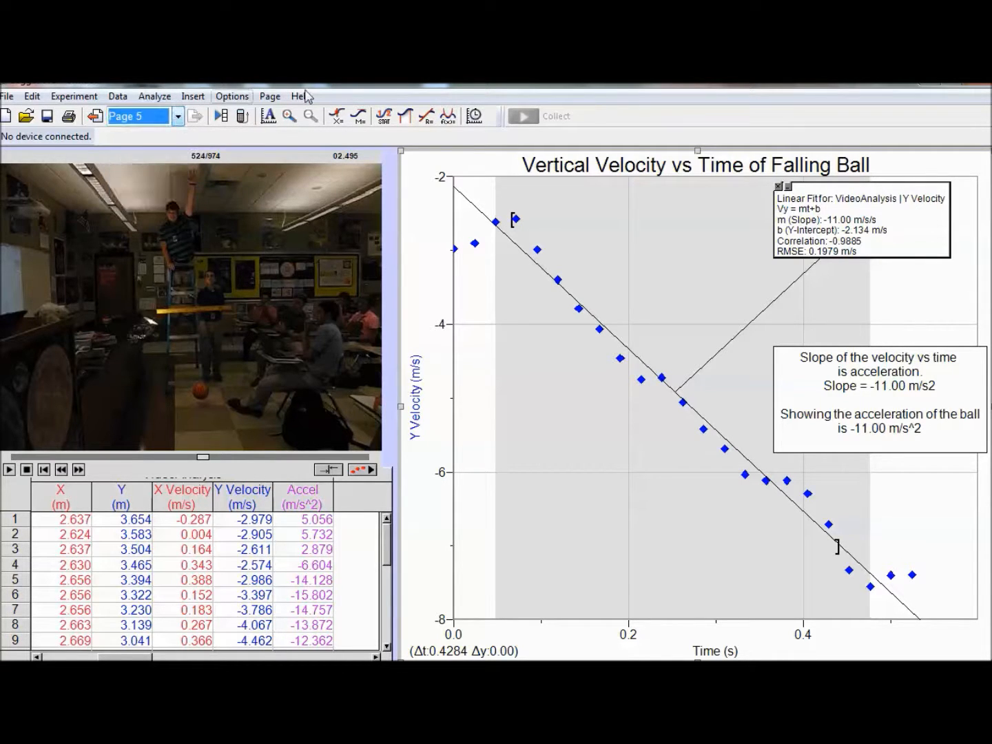